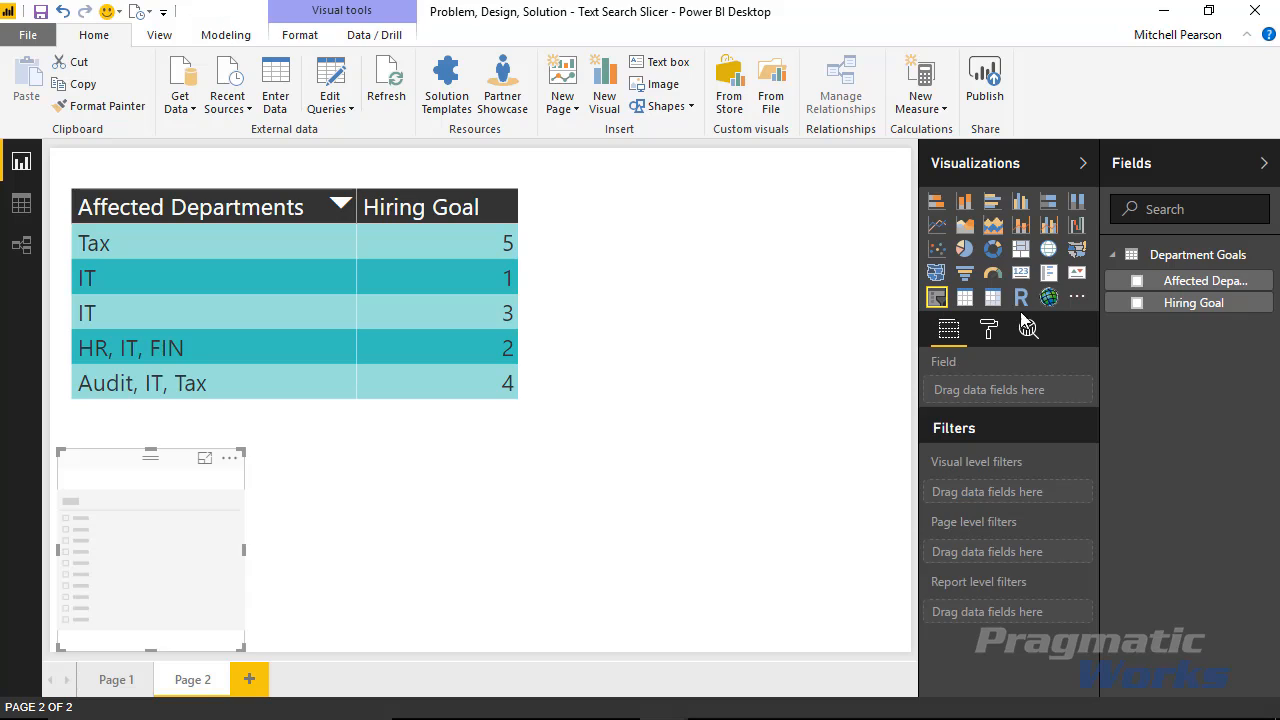
# Add the Affected Departments field to the empty slicer and place the slicer beside the table's upper right
pyautogui.click(1137, 281)
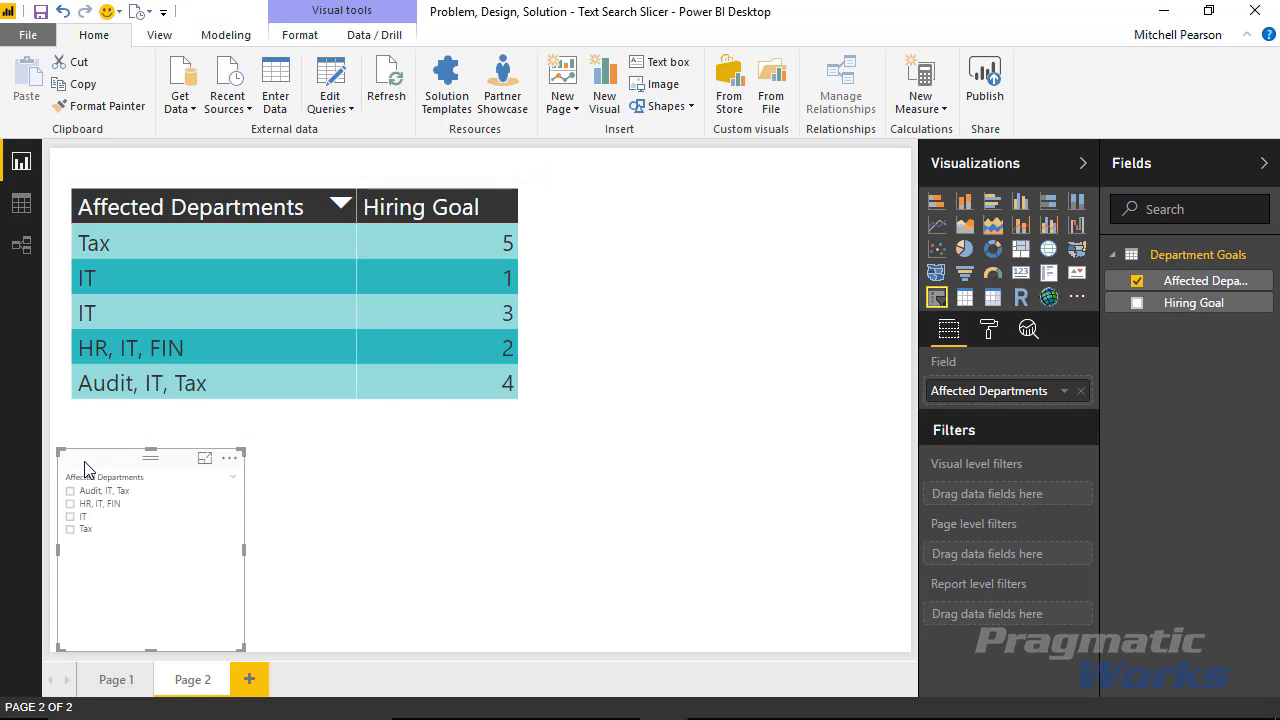
pyautogui.moveTo(93, 456); pyautogui.dragTo(580, 184)
# Format the Affected Departments slicer with an item text size of 26 and a horizontal orientation
pyautogui.click(988, 334)
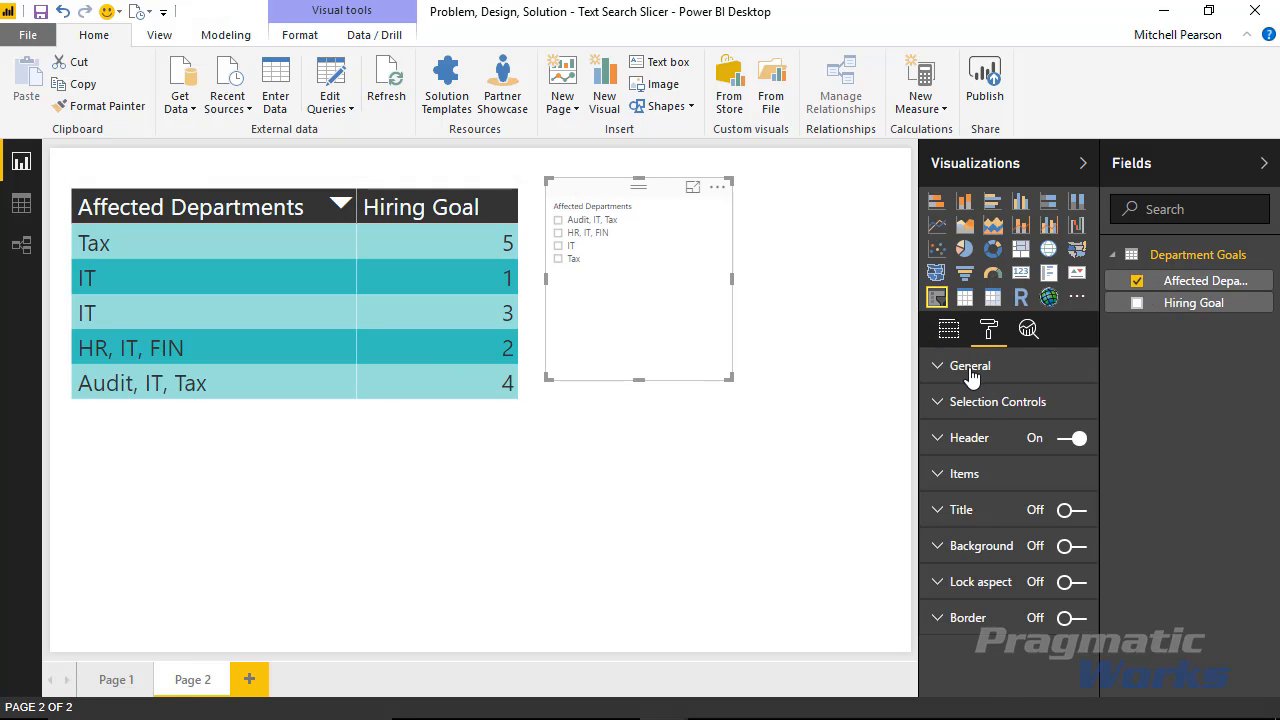
pyautogui.click(970, 368)
pyautogui.click(970, 368)
pyautogui.click(966, 480)
pyautogui.moveTo(1040, 627); pyautogui.dragTo(1064, 625)
pyautogui.click(1024, 483)
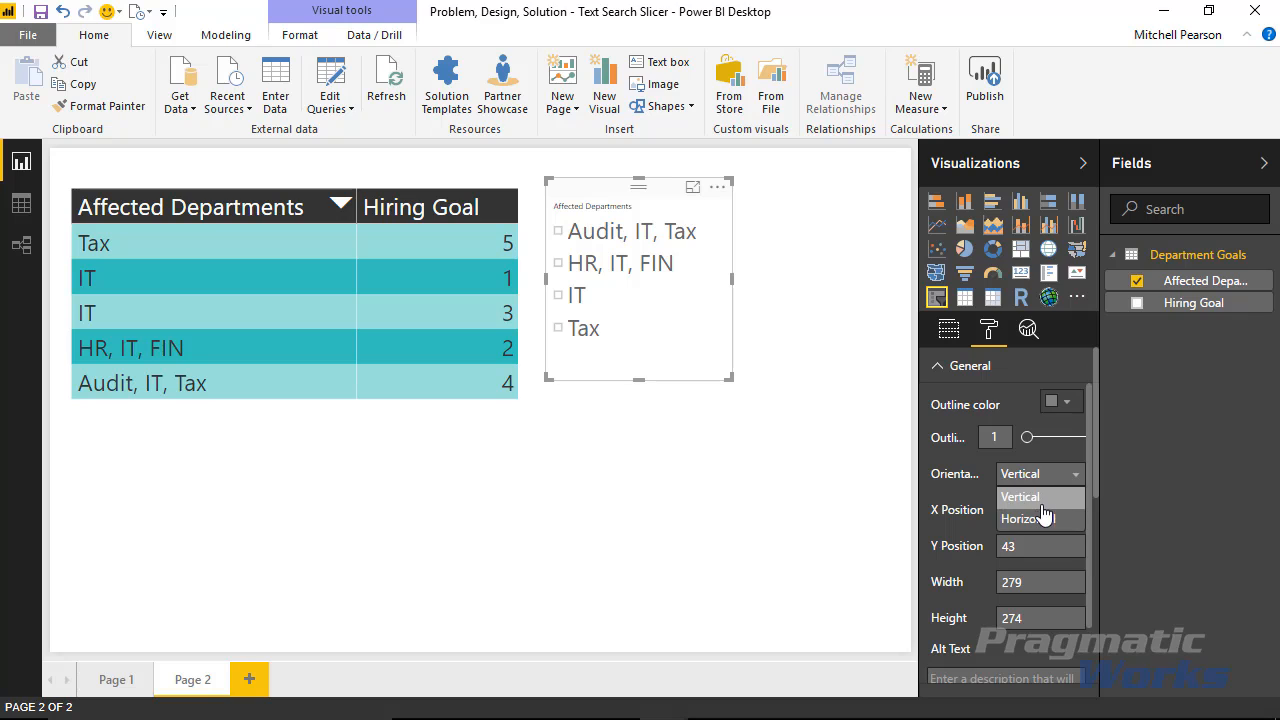
pyautogui.click(1042, 516)
# Resize the slicer to a wide, short strip and rearrange the page so it sits above the hiring goal table
pyautogui.moveTo(731, 374); pyautogui.dragTo(917, 283)
pyautogui.click(290, 190)
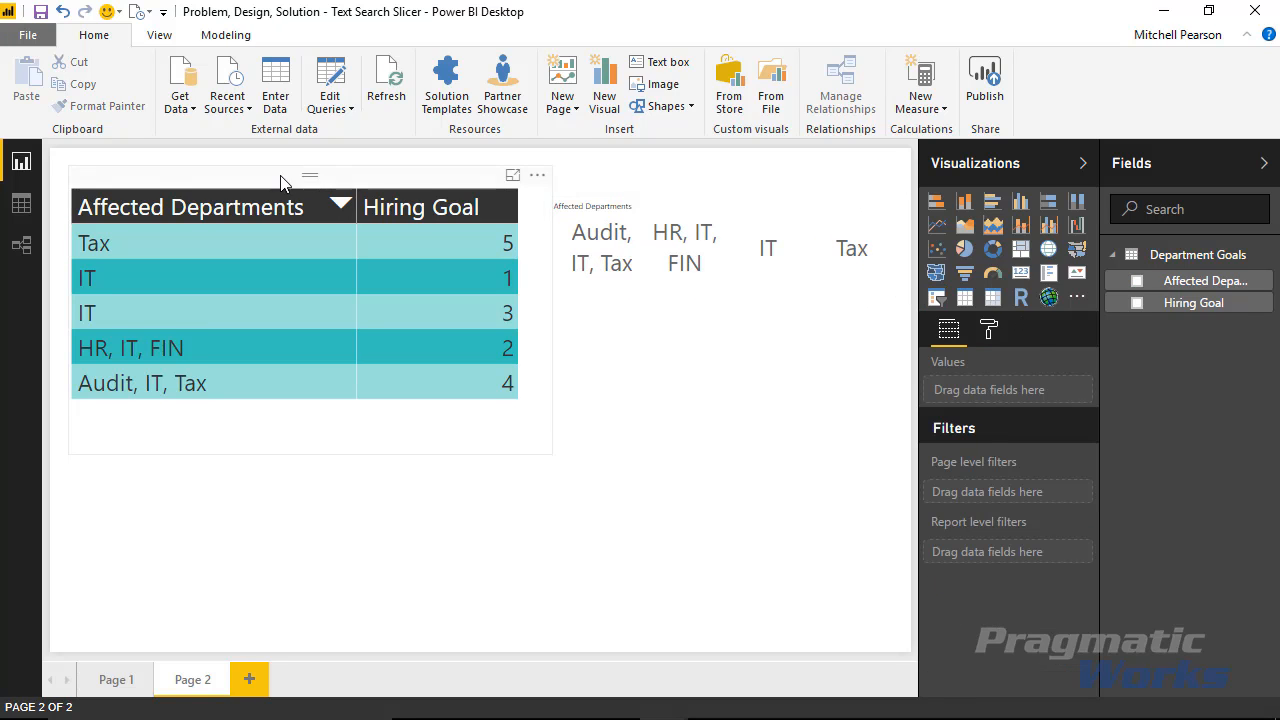
pyautogui.moveTo(287, 187); pyautogui.dragTo(283, 280)
pyautogui.moveTo(588, 196); pyautogui.dragTo(146, 166)
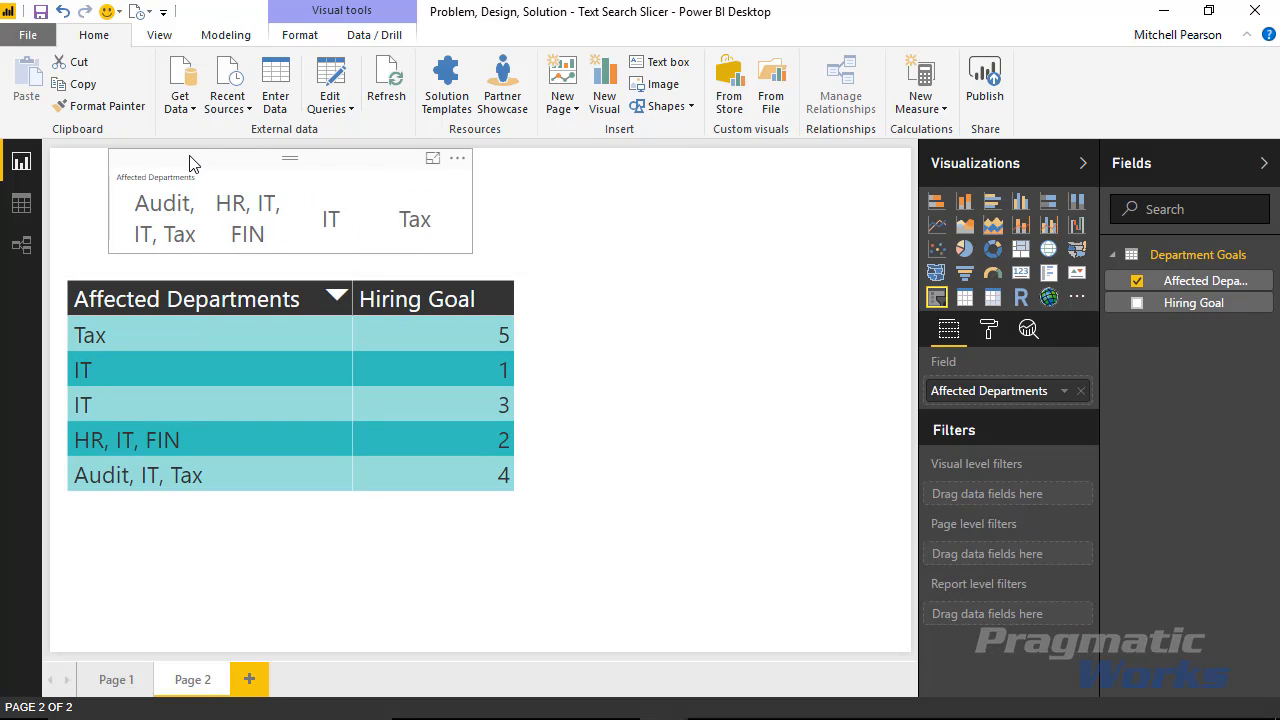
# Give the slicer items a teal background from the theme colors and widen the slicer slightly
pyautogui.click(995, 334)
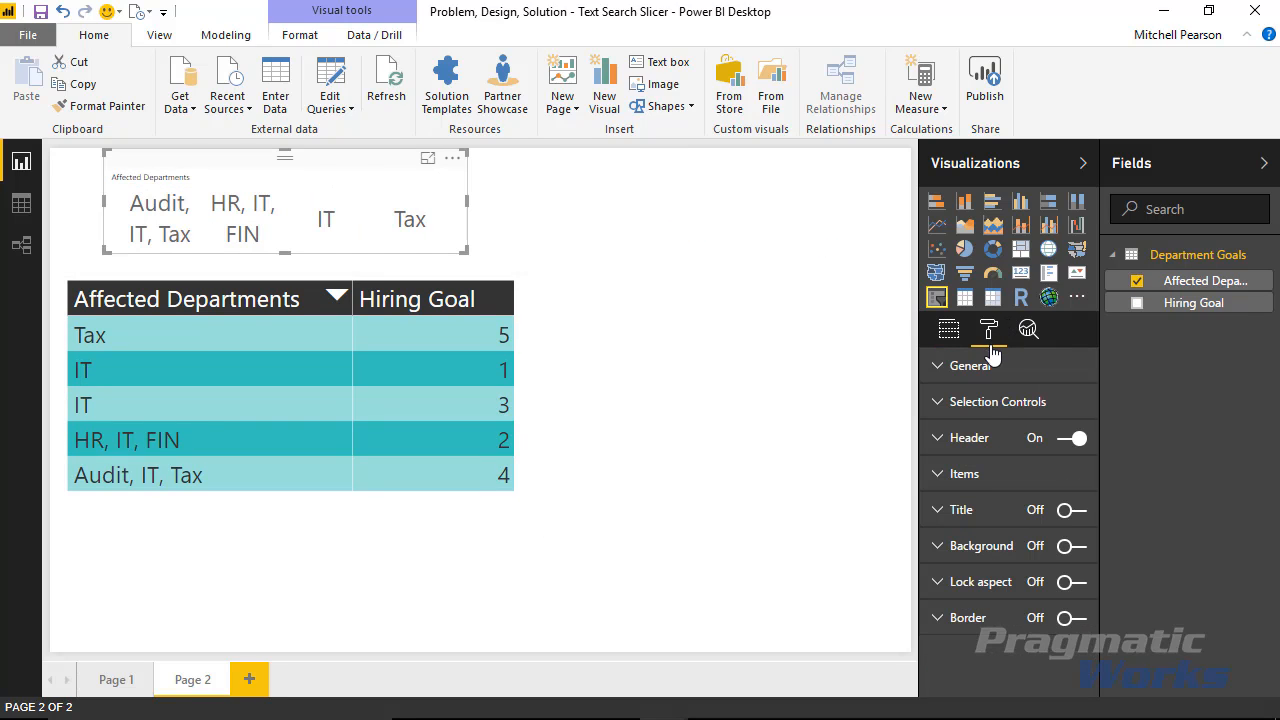
pyautogui.click(965, 474)
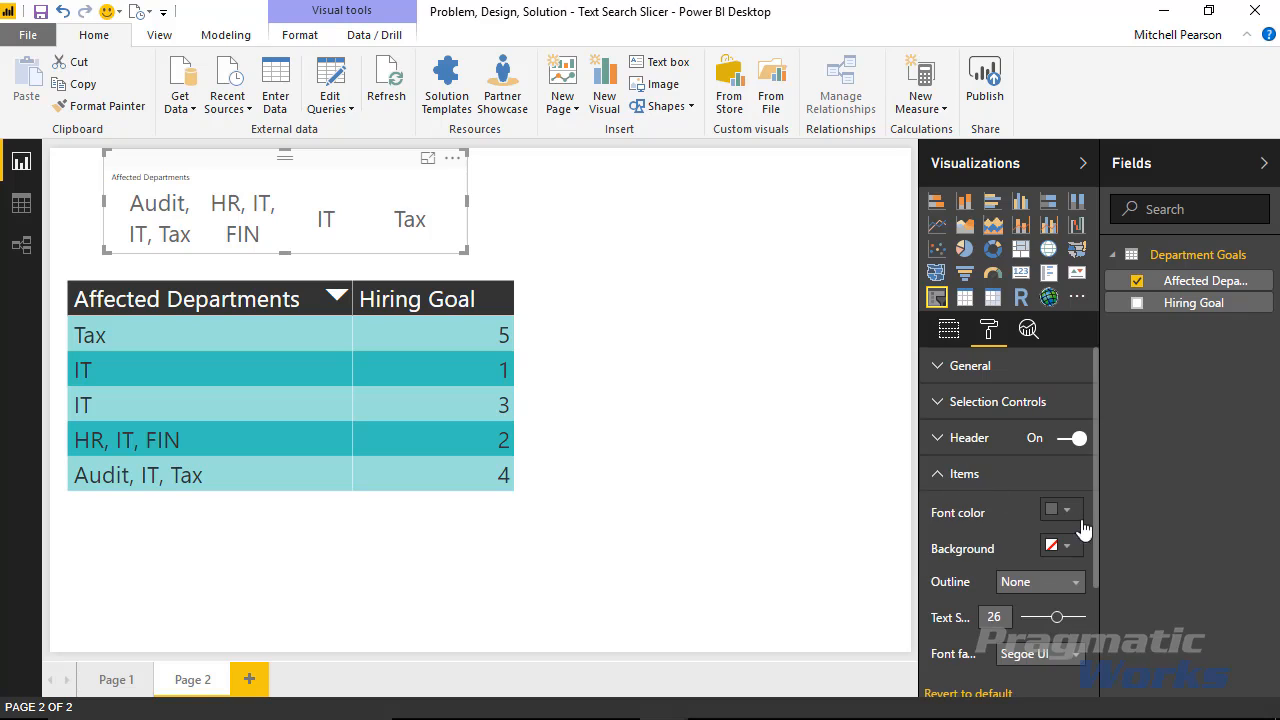
pyautogui.click(1060, 545)
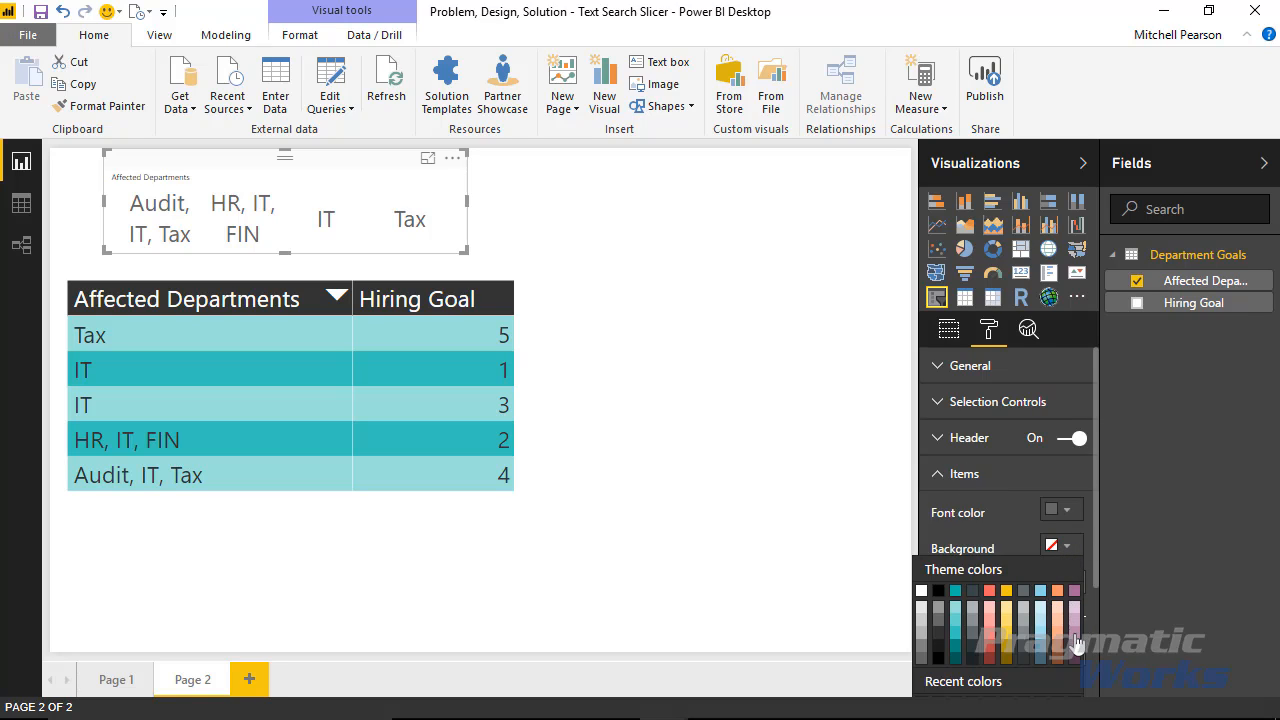
pyautogui.click(957, 607)
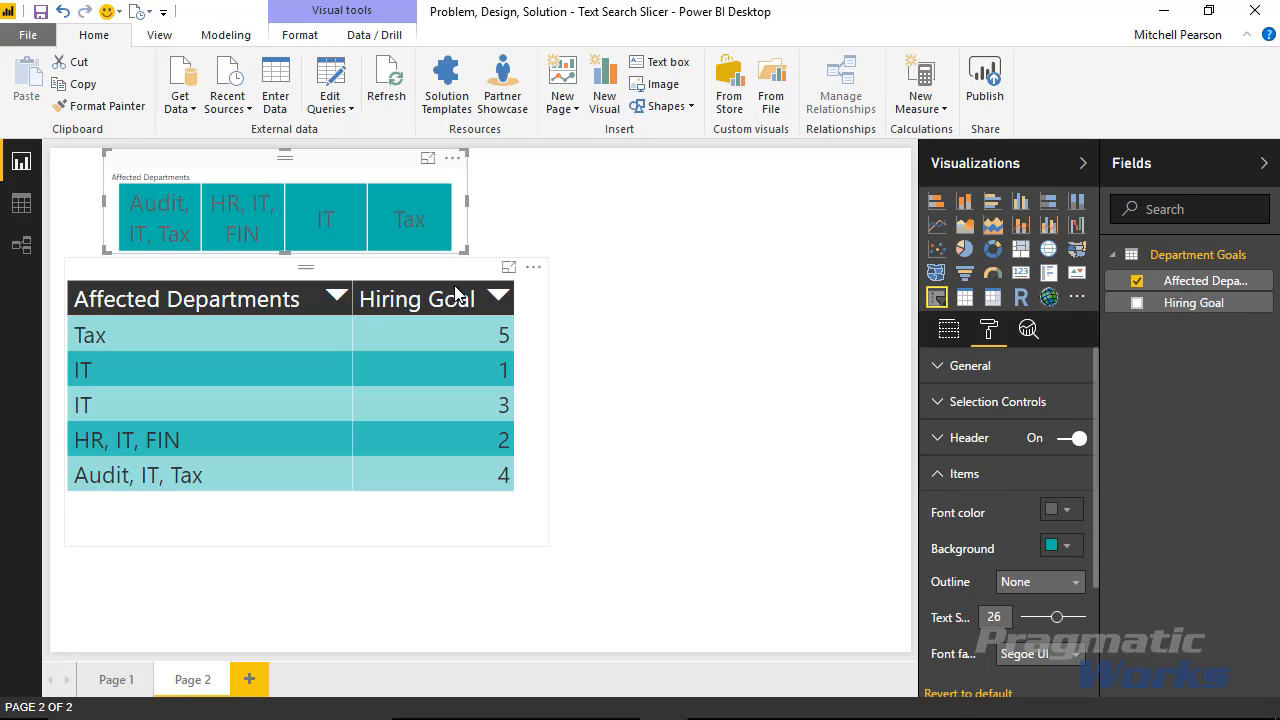
pyautogui.moveTo(461, 251); pyautogui.dragTo(540, 253)
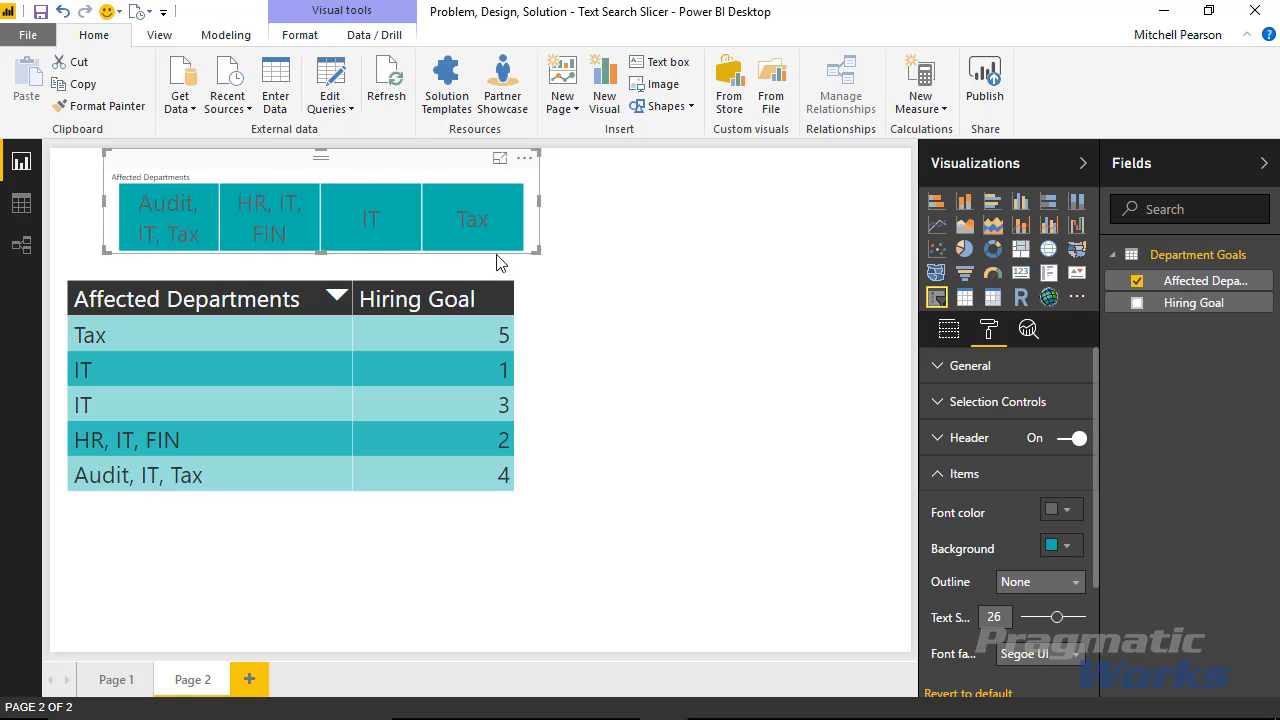
# Test the slicer by filtering the table on "Audit, IT, Tax" and on "IT", clearing each selection
pyautogui.click(185, 234)
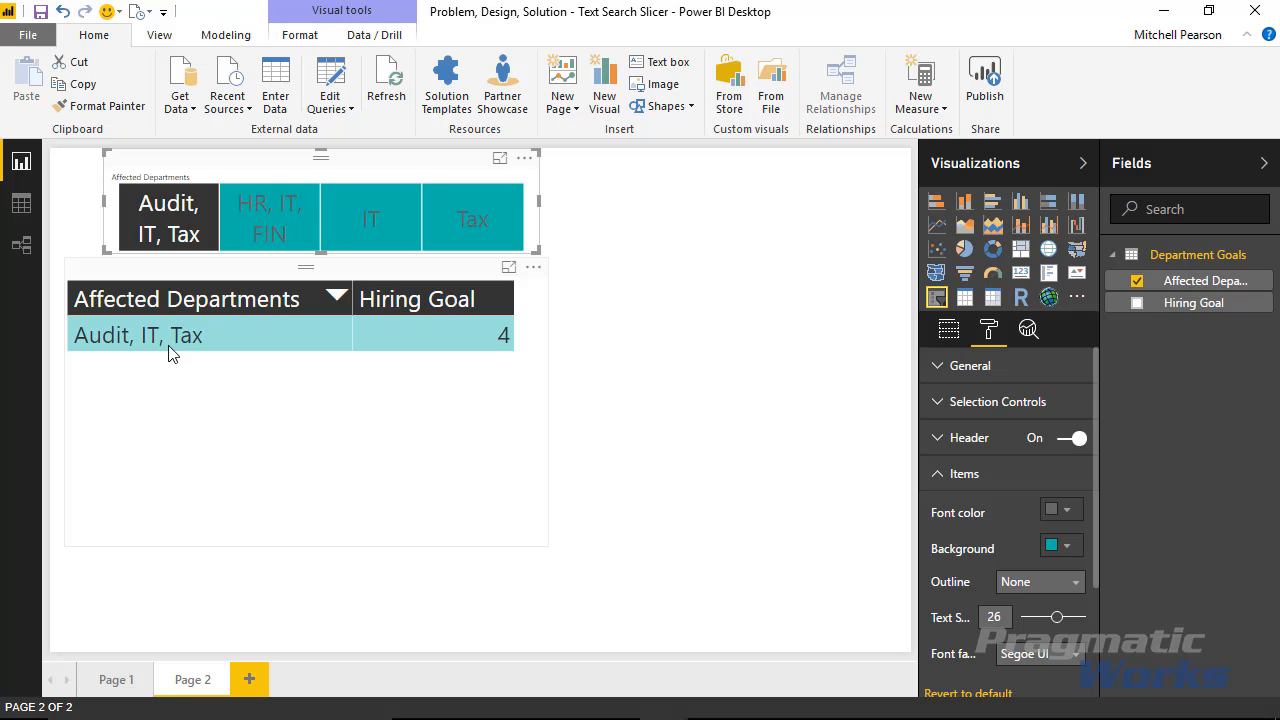
pyautogui.click(154, 212)
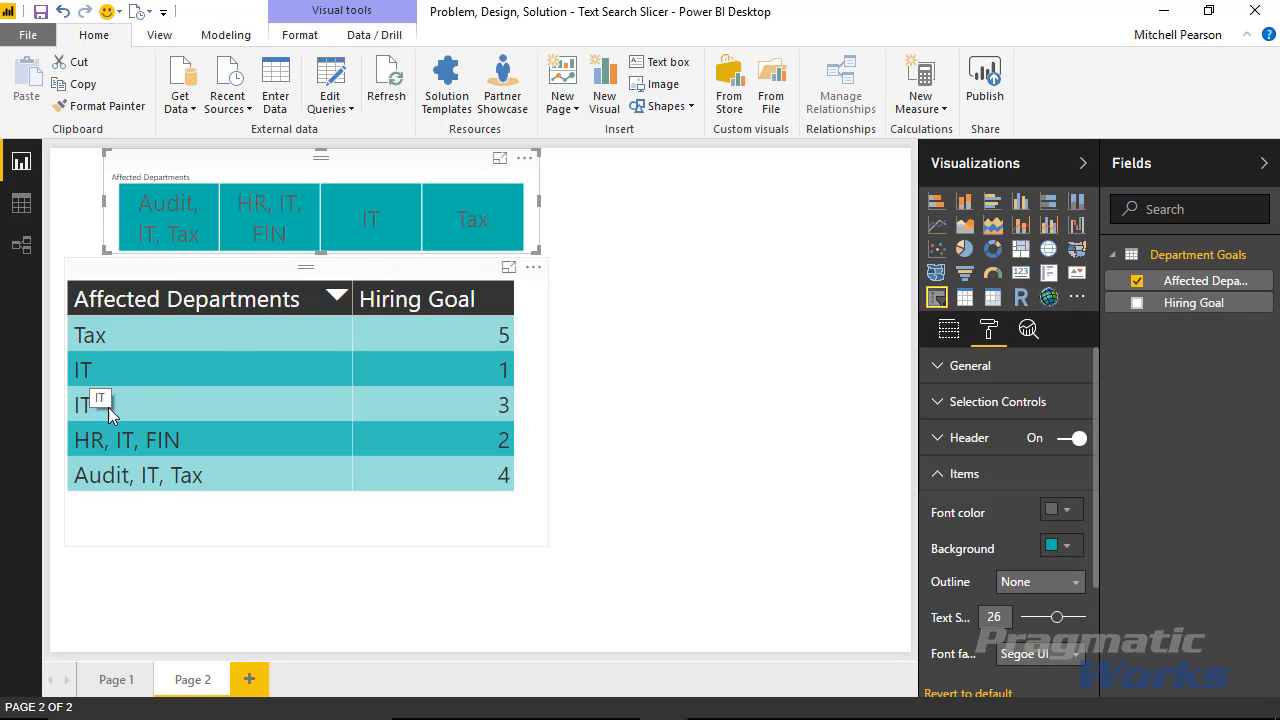
pyautogui.click(372, 224)
pyautogui.click(383, 221)
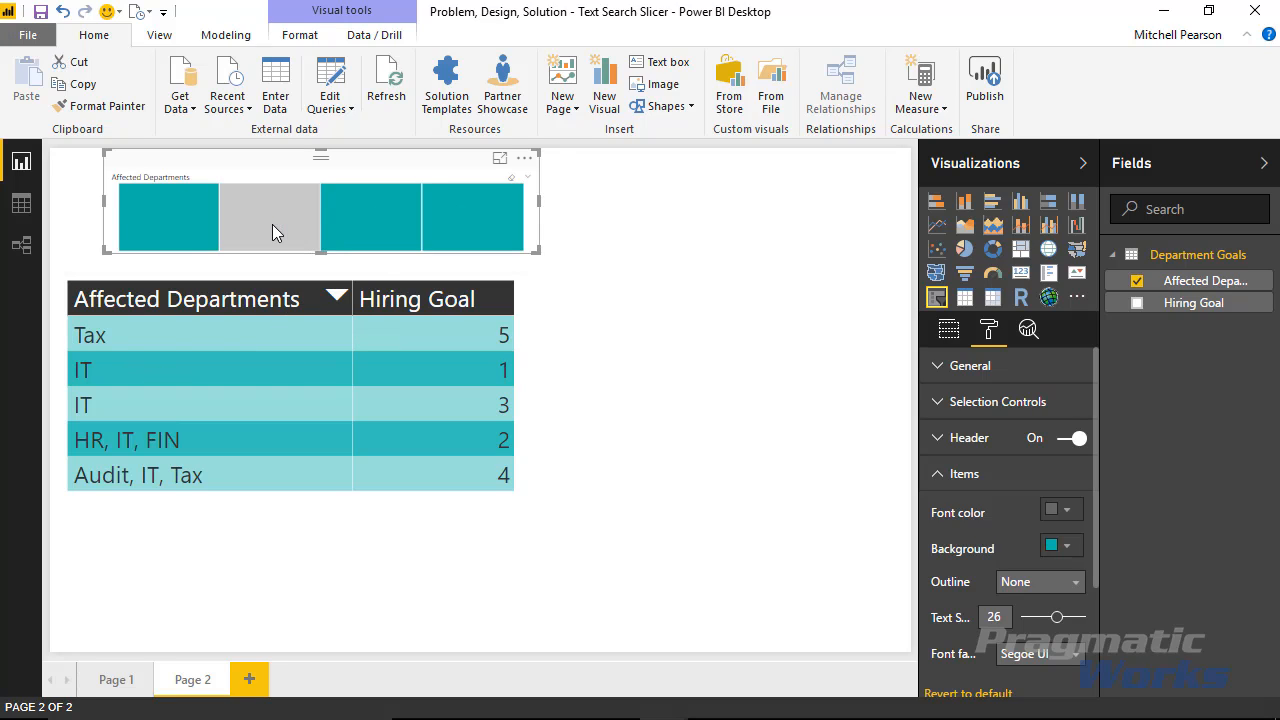
# Test a combined selection of "HR, IT, FIN", "IT" and "Audit, IT, Tax", shift the slicer slightly left, and clear the selection
pyautogui.click(272, 224)
pyautogui.keyDown('ctrl'); pyautogui.click(387, 245); pyautogui.keyUp('ctrl')
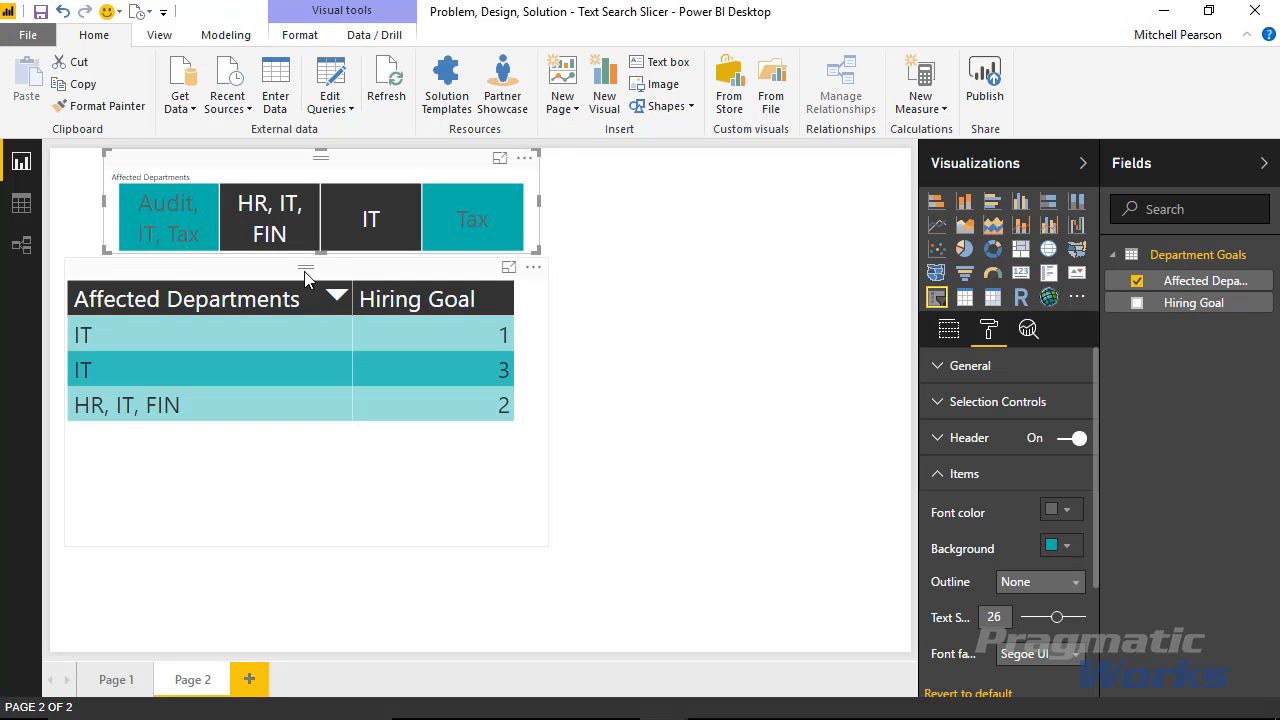
pyautogui.keyDown('ctrl'); pyautogui.click(144, 236); pyautogui.keyUp('ctrl')
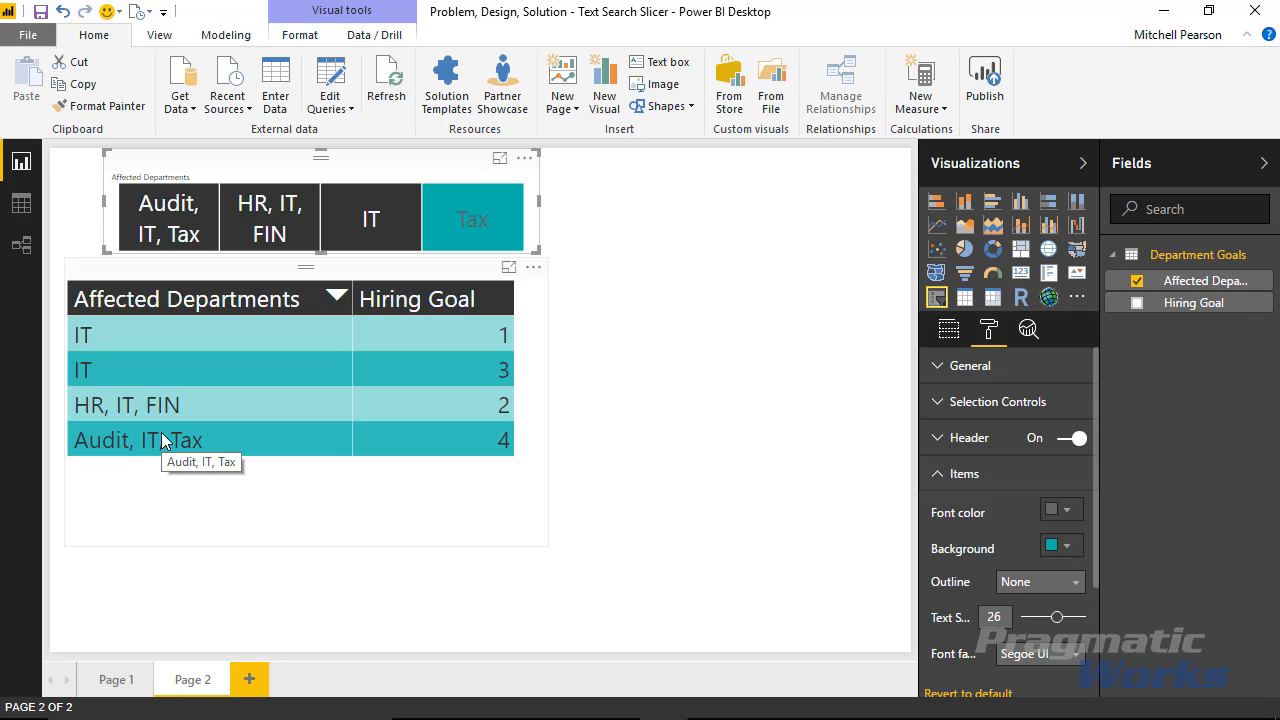
pyautogui.moveTo(402, 175); pyautogui.dragTo(374, 175)
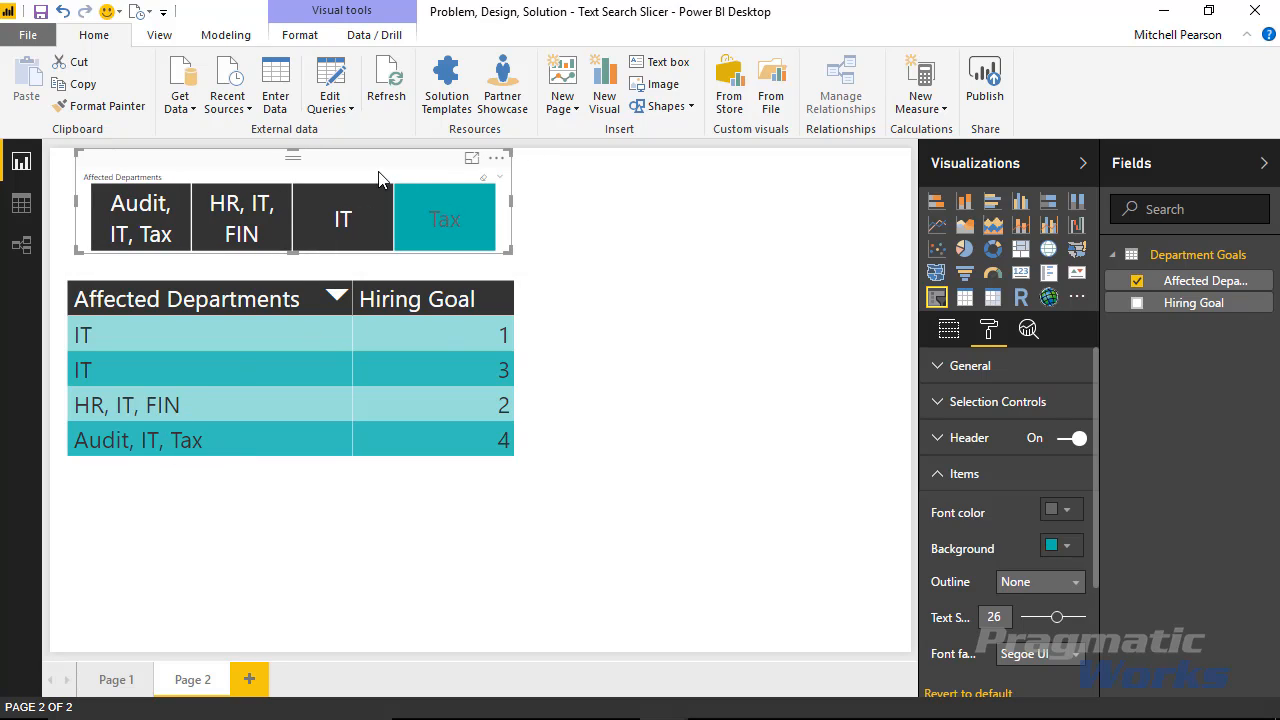
pyautogui.click(347, 228)
pyautogui.click(347, 228)
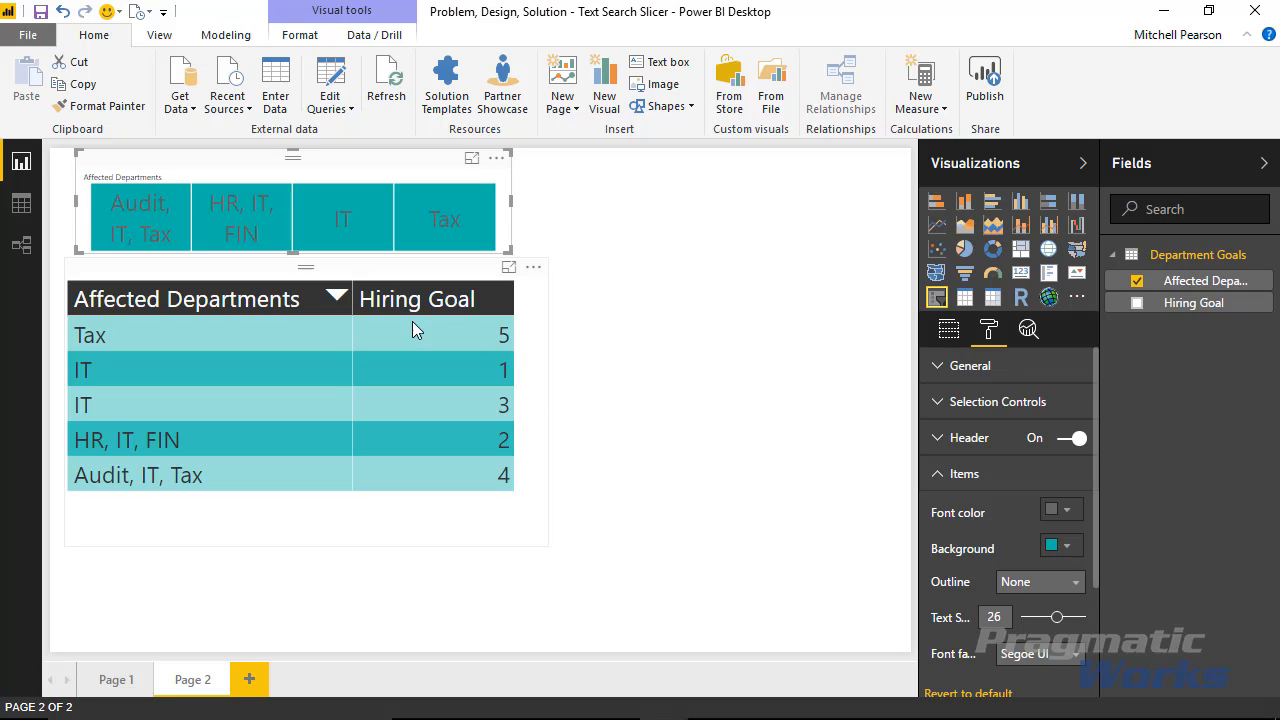
# Start a manually entered table and name its first column Departments
pyautogui.click(277, 91)
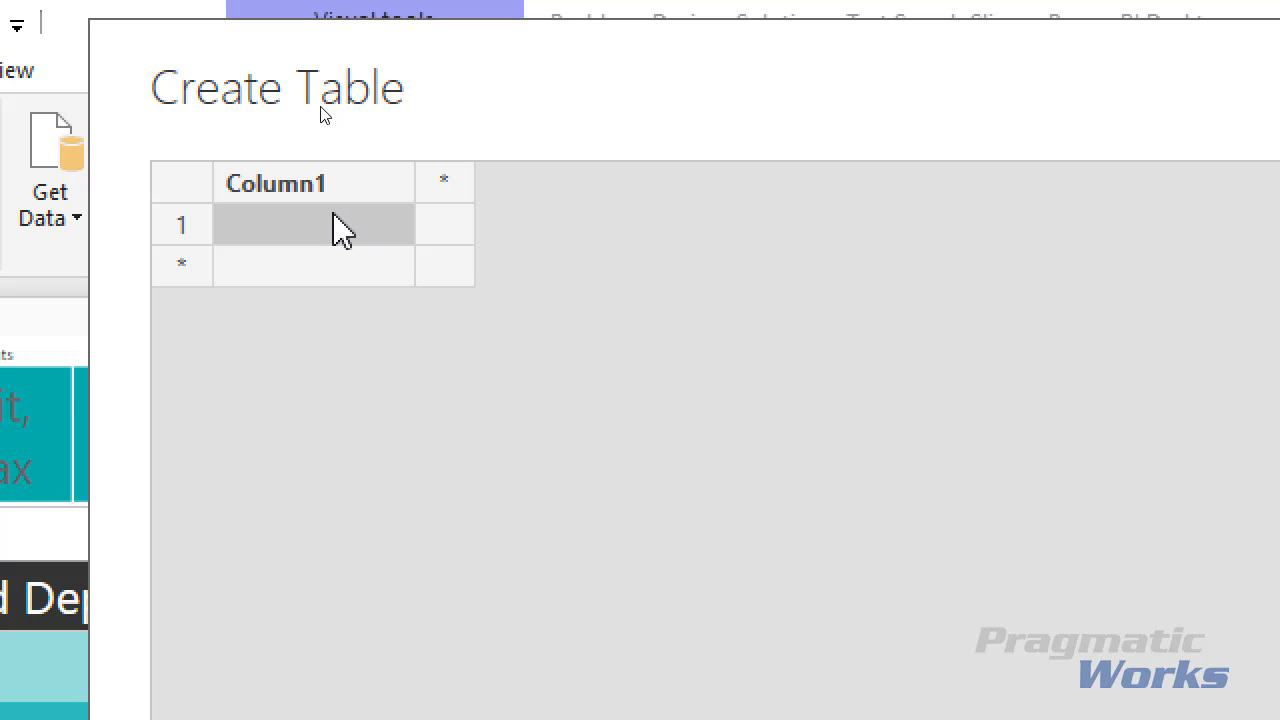
pyautogui.doubleClick(302, 190)
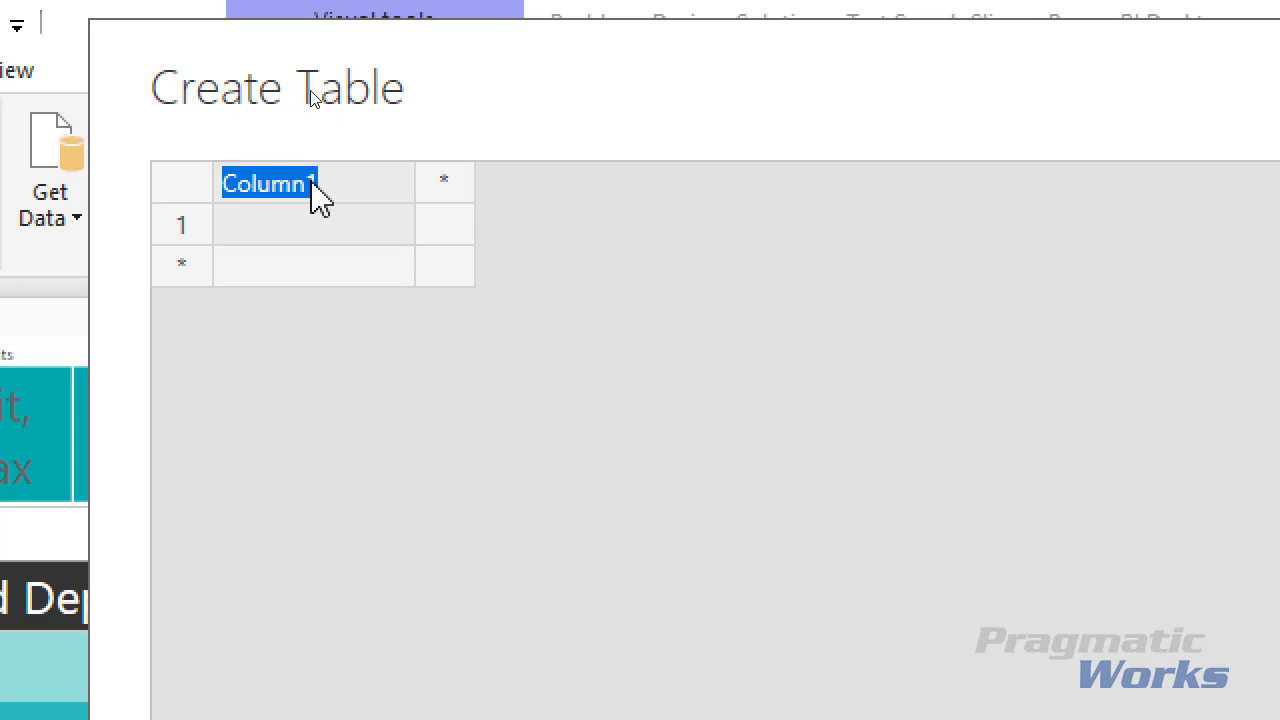
pyautogui.write('Departments')
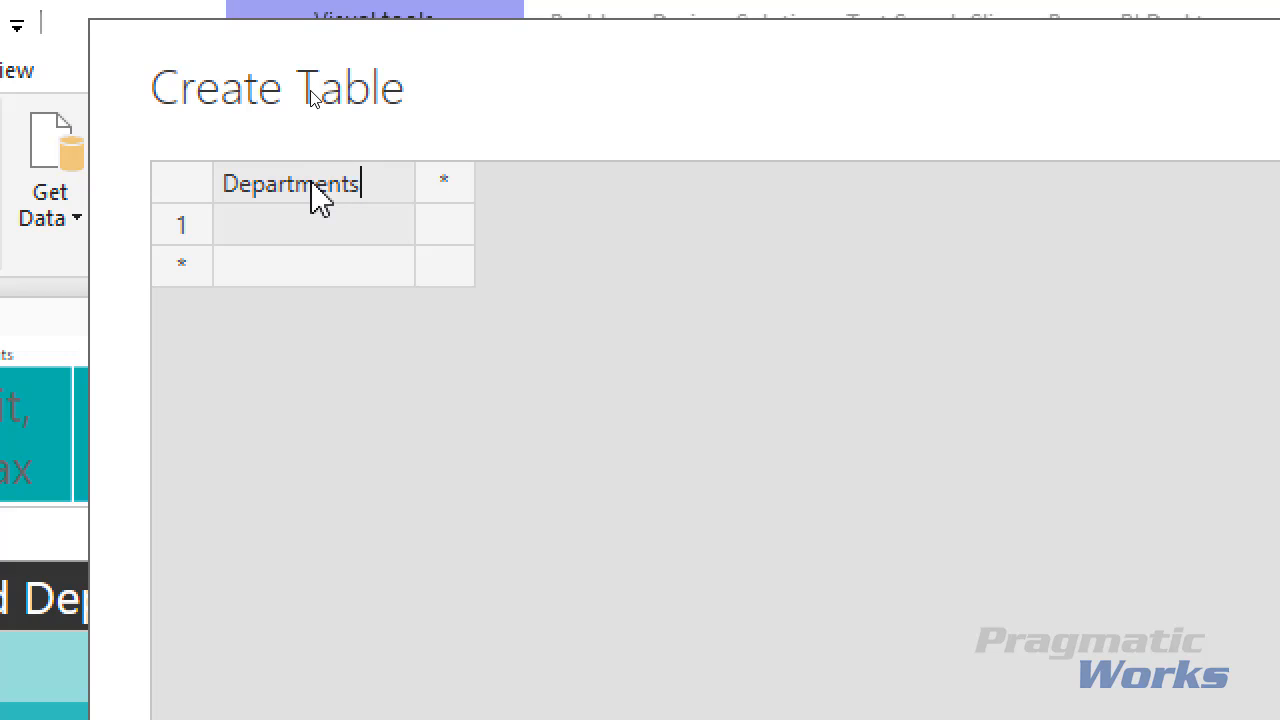
pyautogui.press('Return')
# Fill the Departments column with the rows IT, HR, Fin, Audit and Tax
pyautogui.click(308, 227)
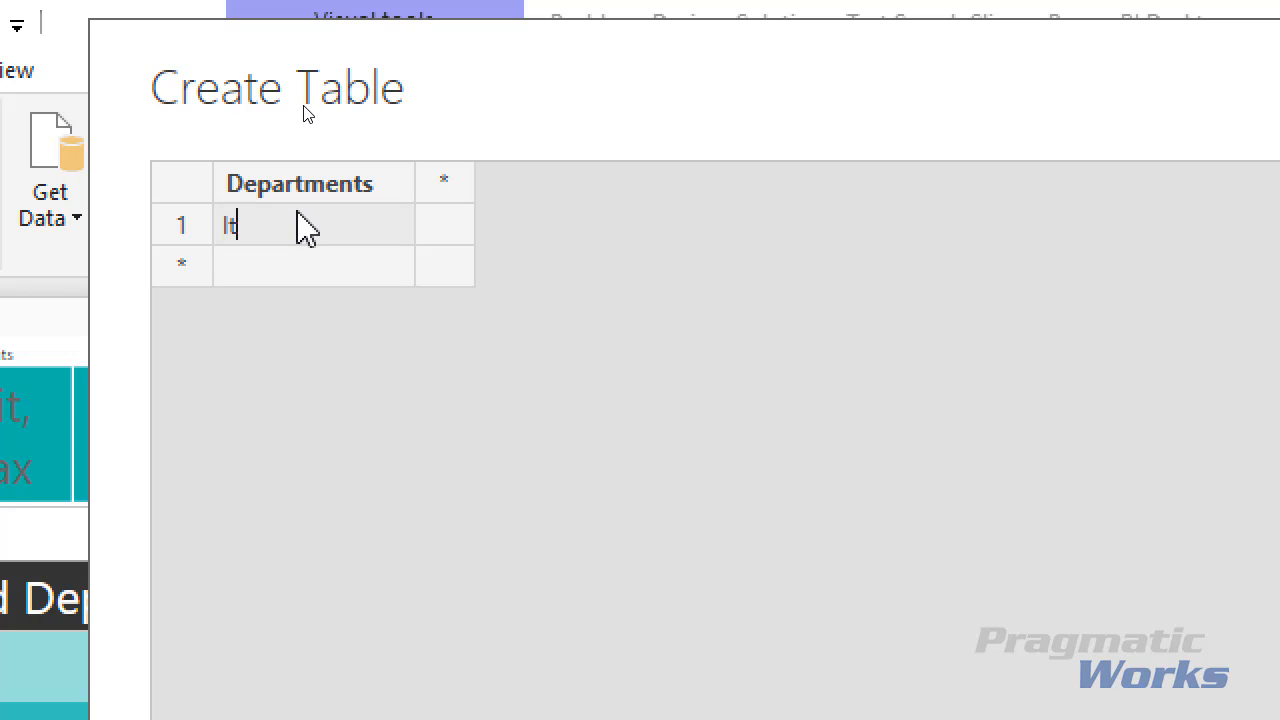
pyautogui.click(251, 265)
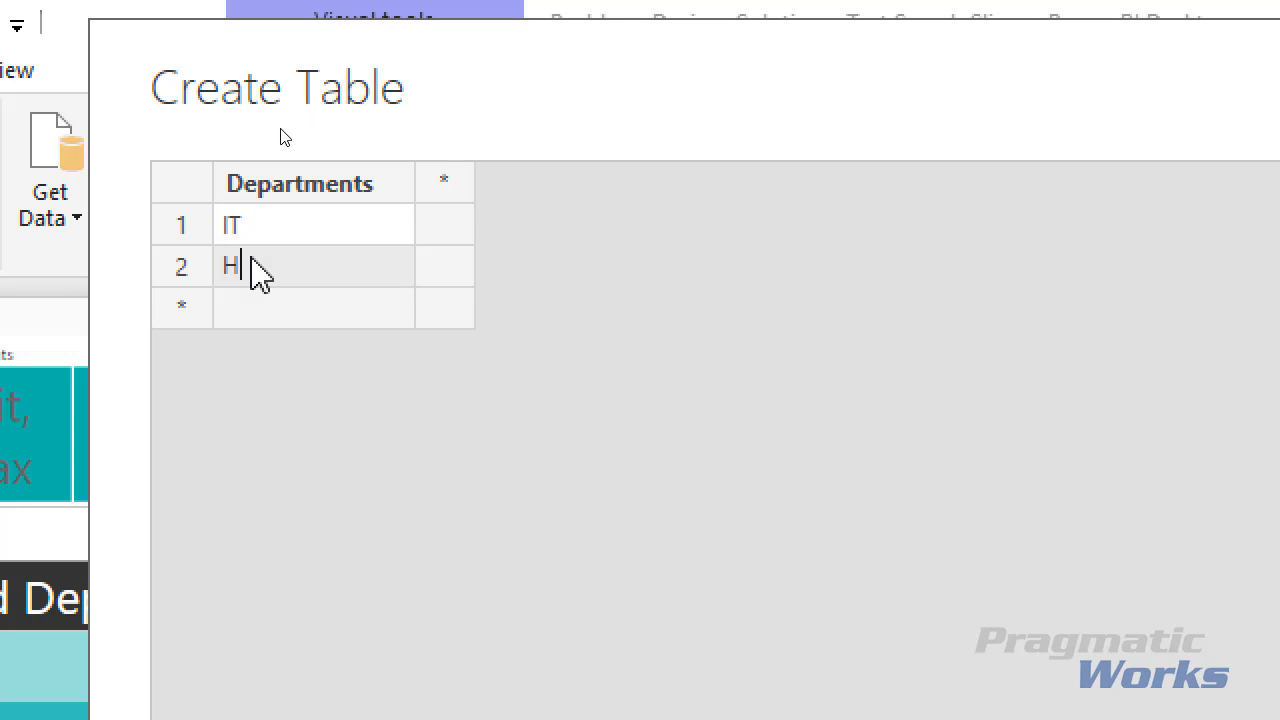
pyautogui.press('Return')
pyautogui.write('Fin')
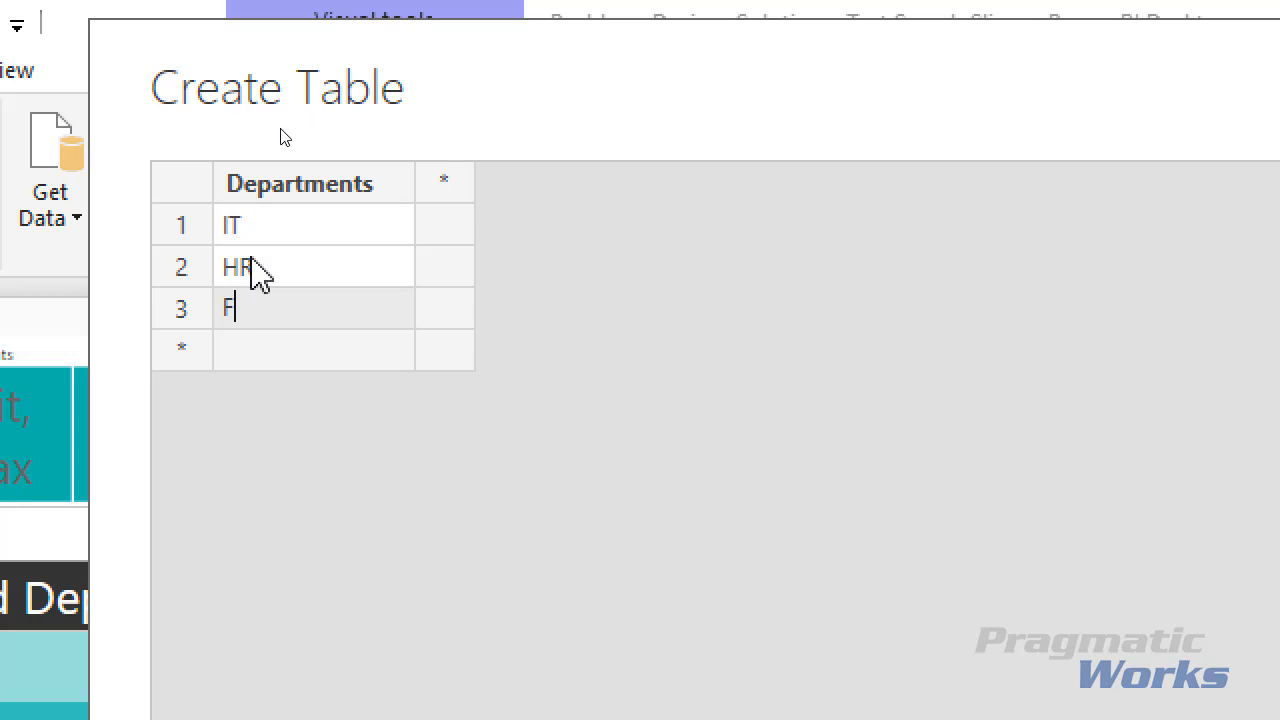
pyautogui.press('Return')
pyautogui.write('Audit')
pyautogui.press('Return')
# Name the new table Slicer and load it into the model
pyautogui.write('Table1')
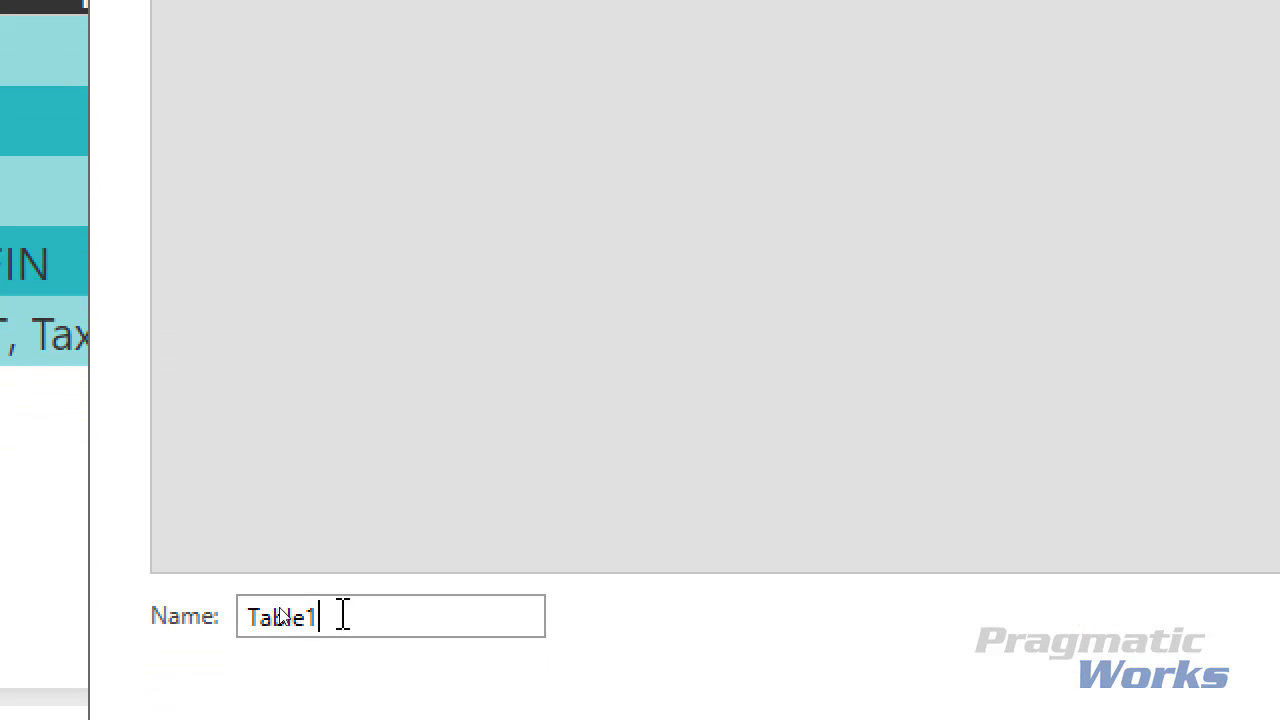
pyautogui.doubleClick(340, 698)
pyautogui.write('Slicer')
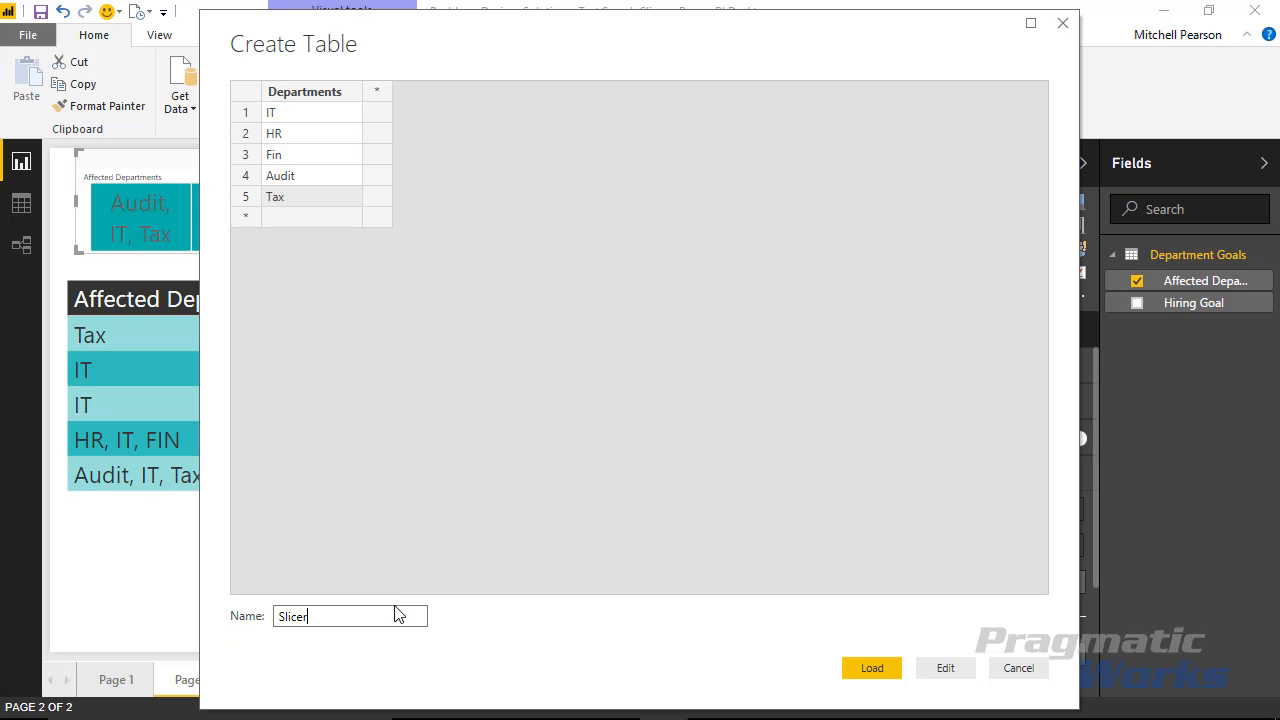
pyautogui.click(862, 668)
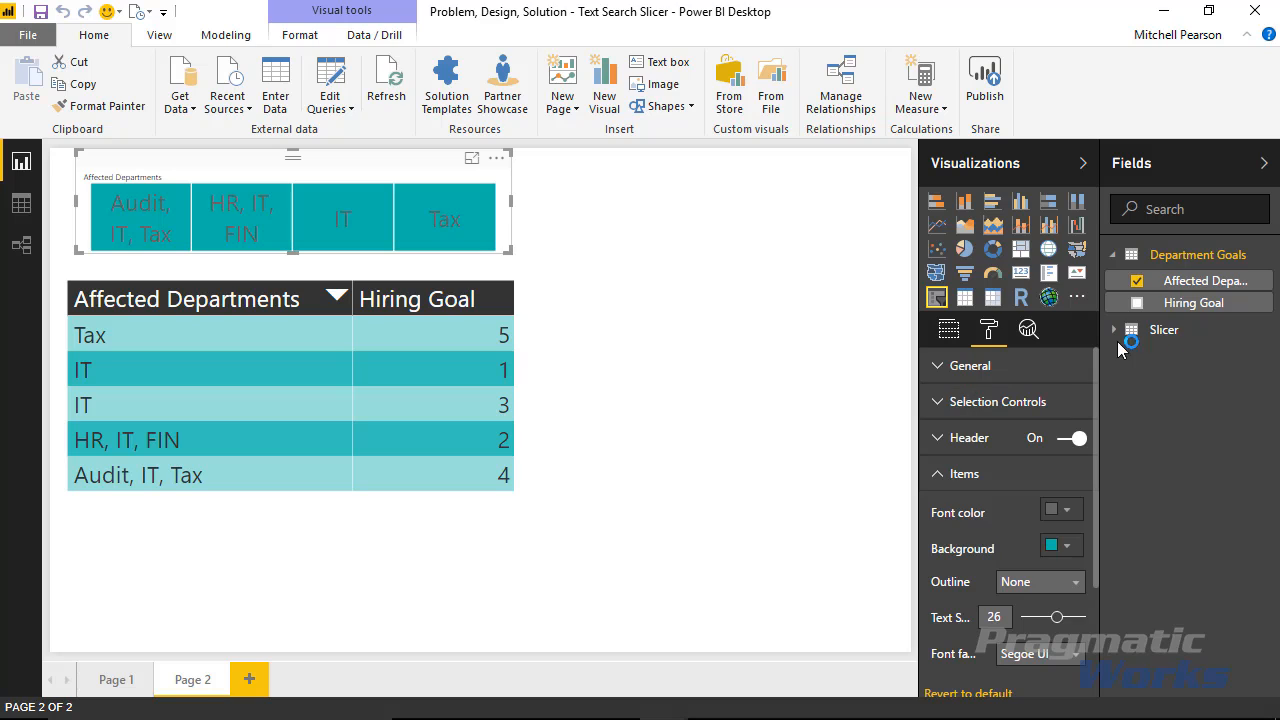
# In the relationships diagram, place the Slicer table to the right of Department Goals, level with it
pyautogui.click(21, 245)
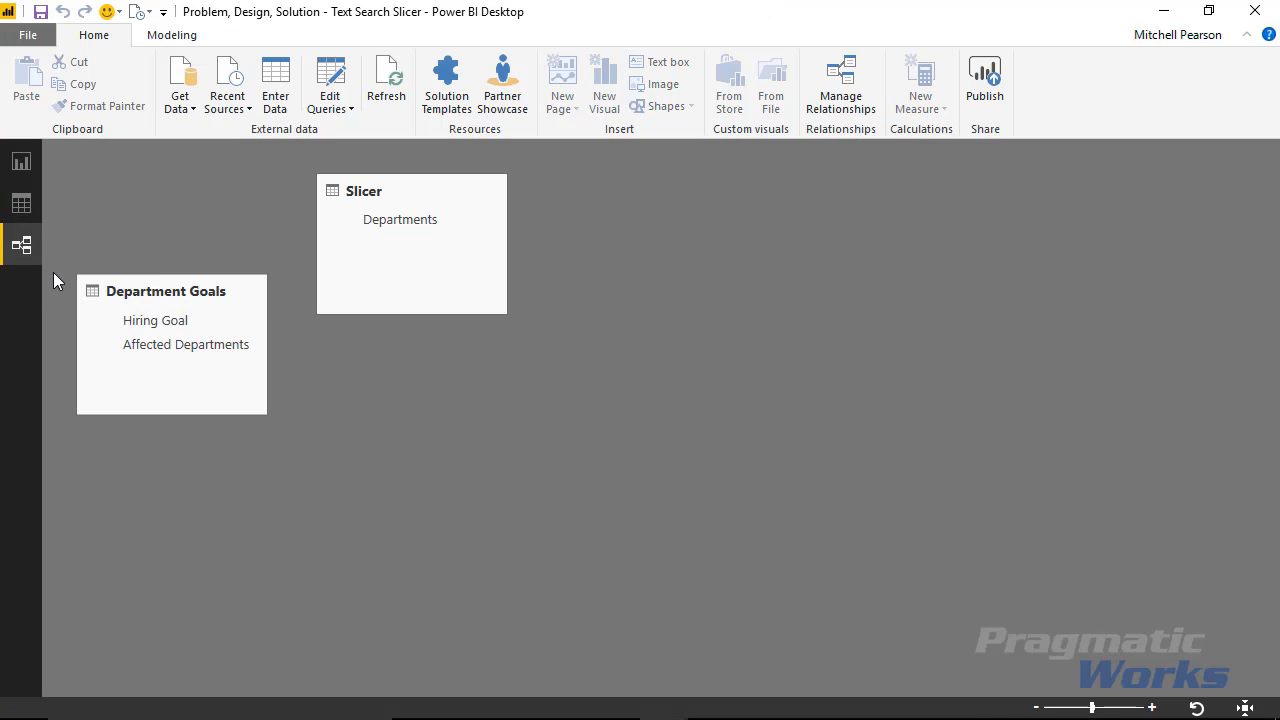
pyautogui.click(373, 205)
pyautogui.moveTo(373, 200); pyautogui.dragTo(530, 276)
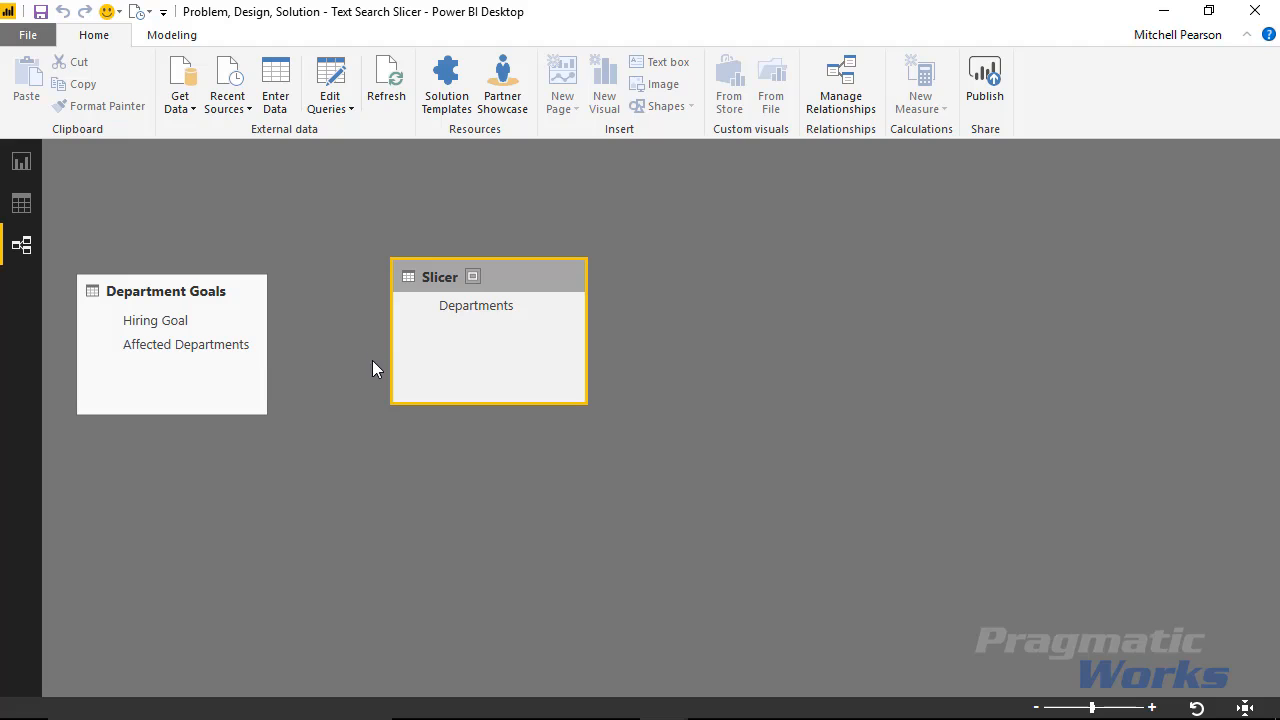
pyautogui.moveTo(523, 285); pyautogui.dragTo(531, 315)
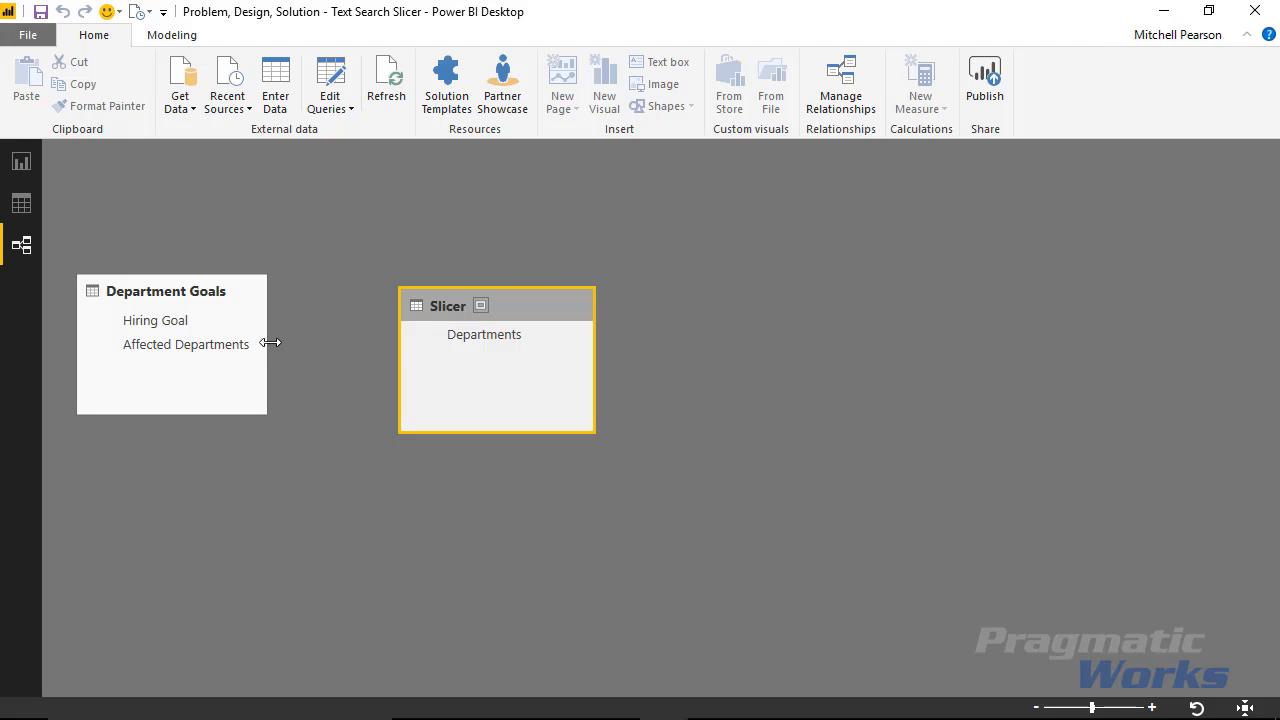
# Return to the report, lower the hiring goal table and align the Affected Departments slicer closer to the page's left edge
pyautogui.click(25, 168)
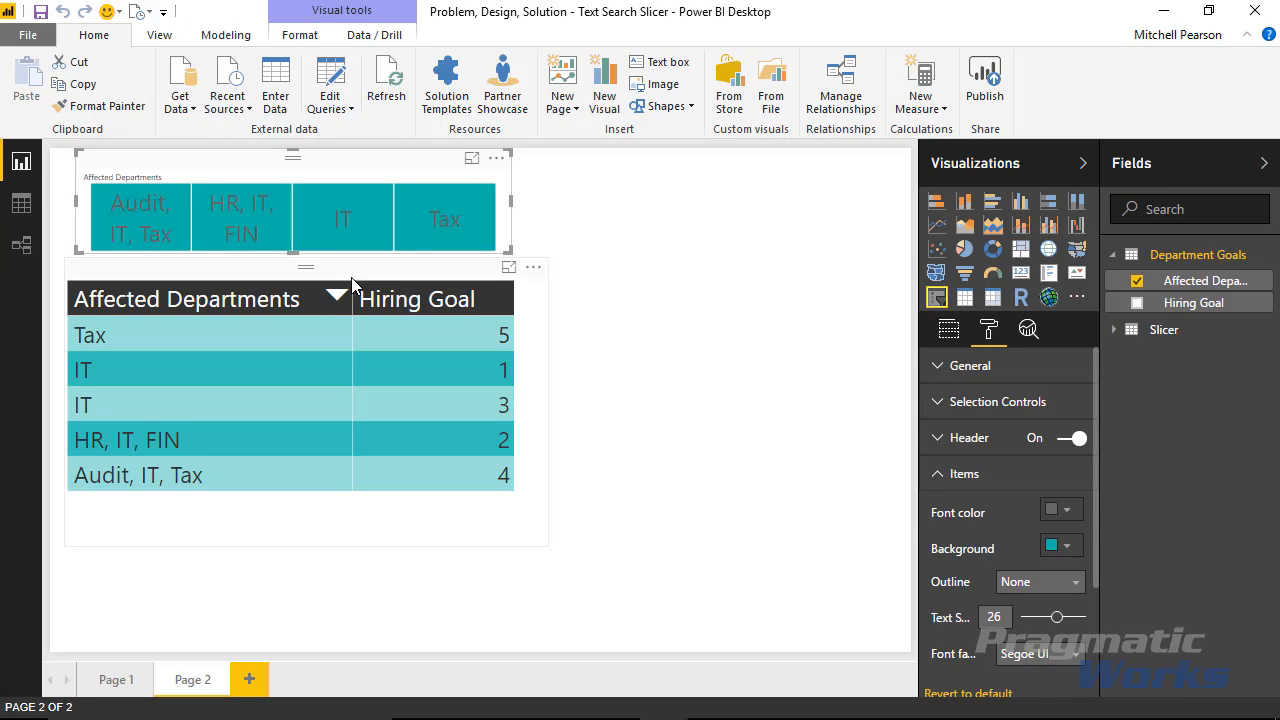
pyautogui.moveTo(351, 277); pyautogui.dragTo(351, 324)
pyautogui.moveTo(390, 168); pyautogui.dragTo(365, 175)
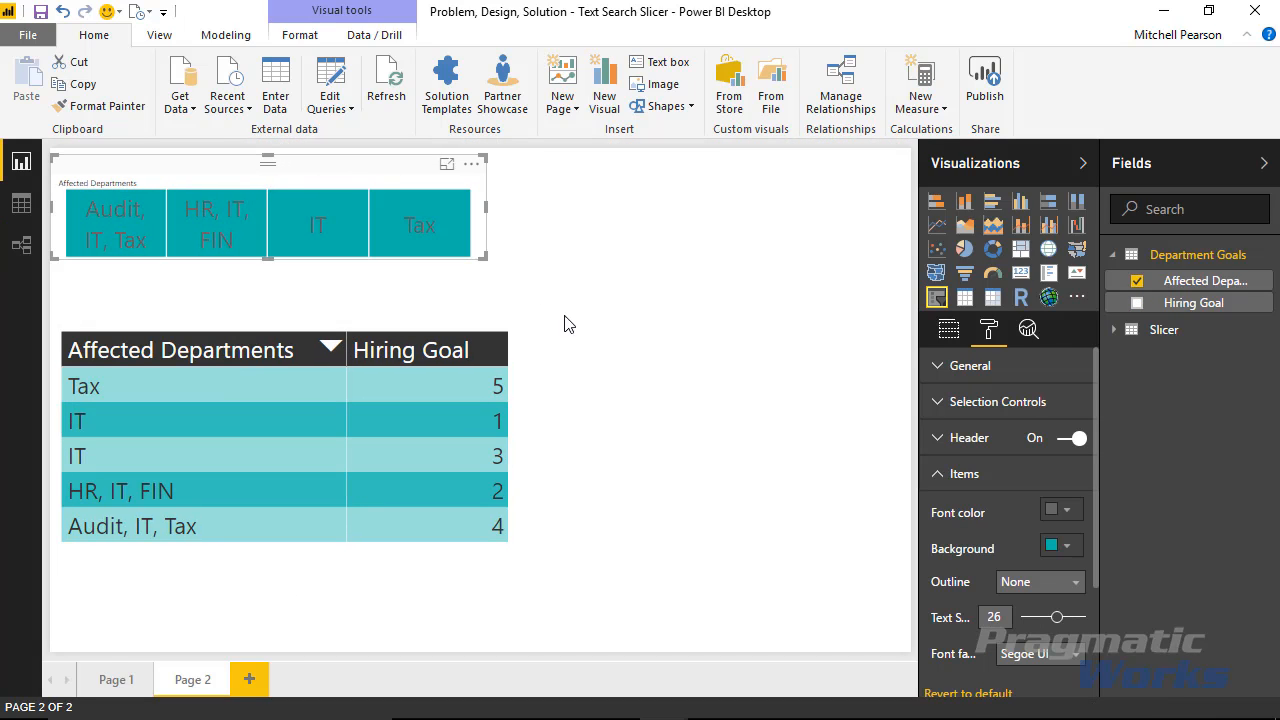
# Add the Departments field from the Slicer table to an empty page area and convert the visual to a slicer
pyautogui.click(624, 354)
pyautogui.click(1114, 330)
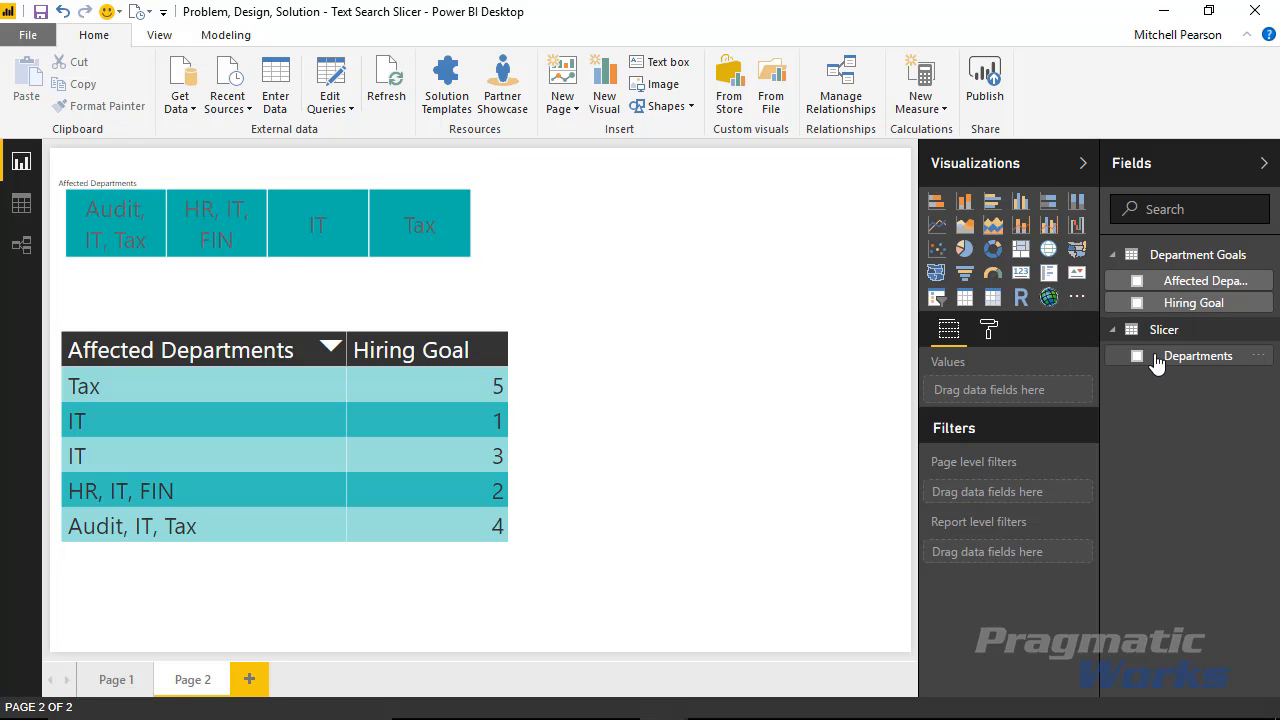
pyautogui.moveTo(1134, 360); pyautogui.dragTo(769, 417)
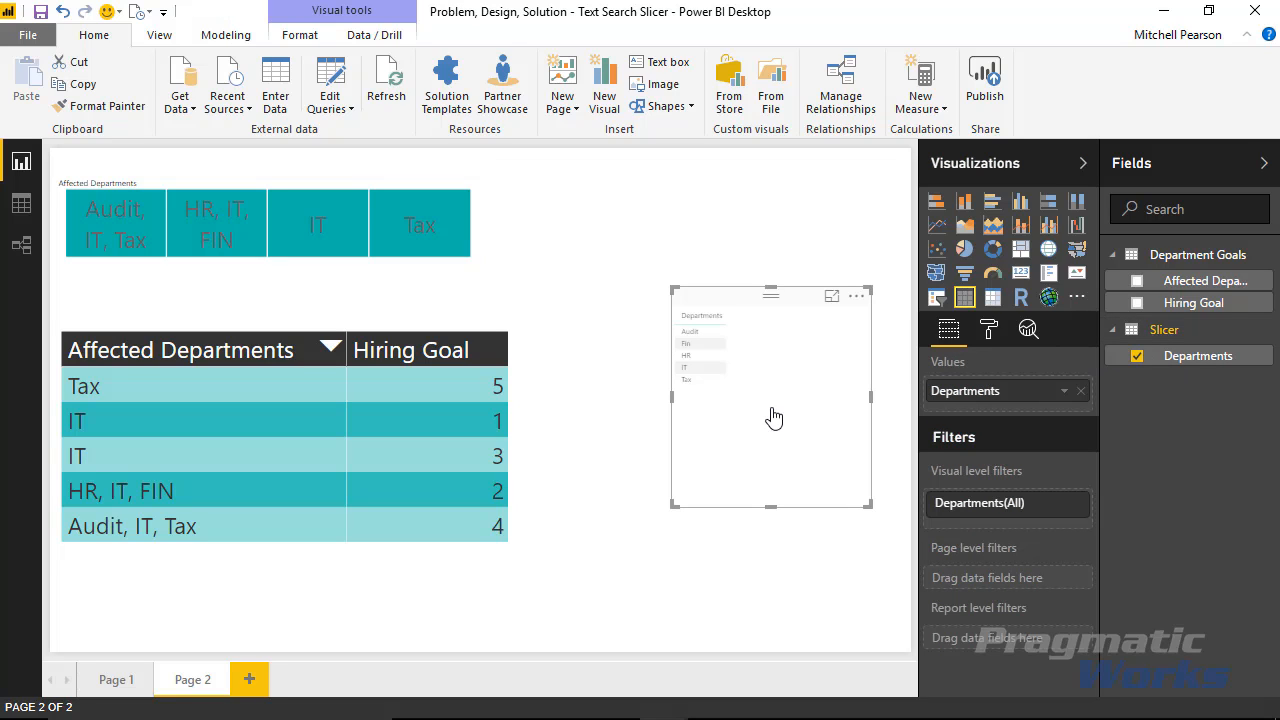
pyautogui.click(937, 299)
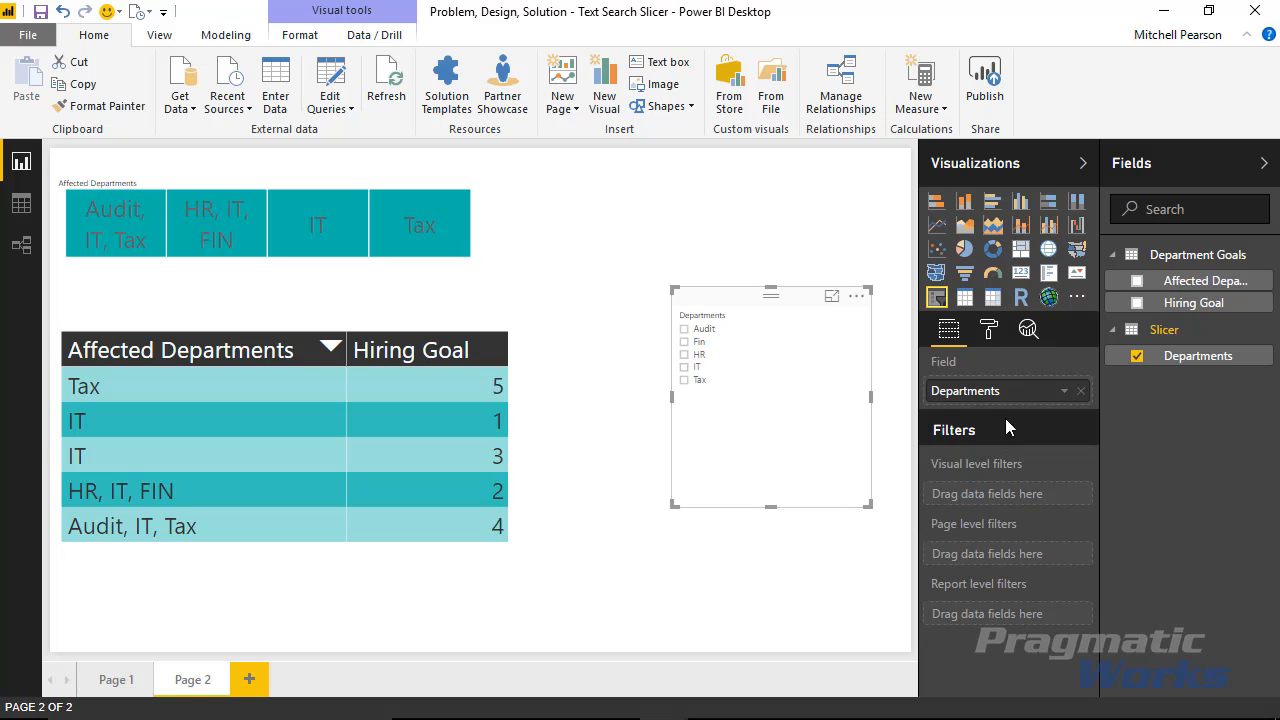
# Set the text size of the Departments slicer's items to 34
pyautogui.click(985, 338)
pyautogui.click(982, 370)
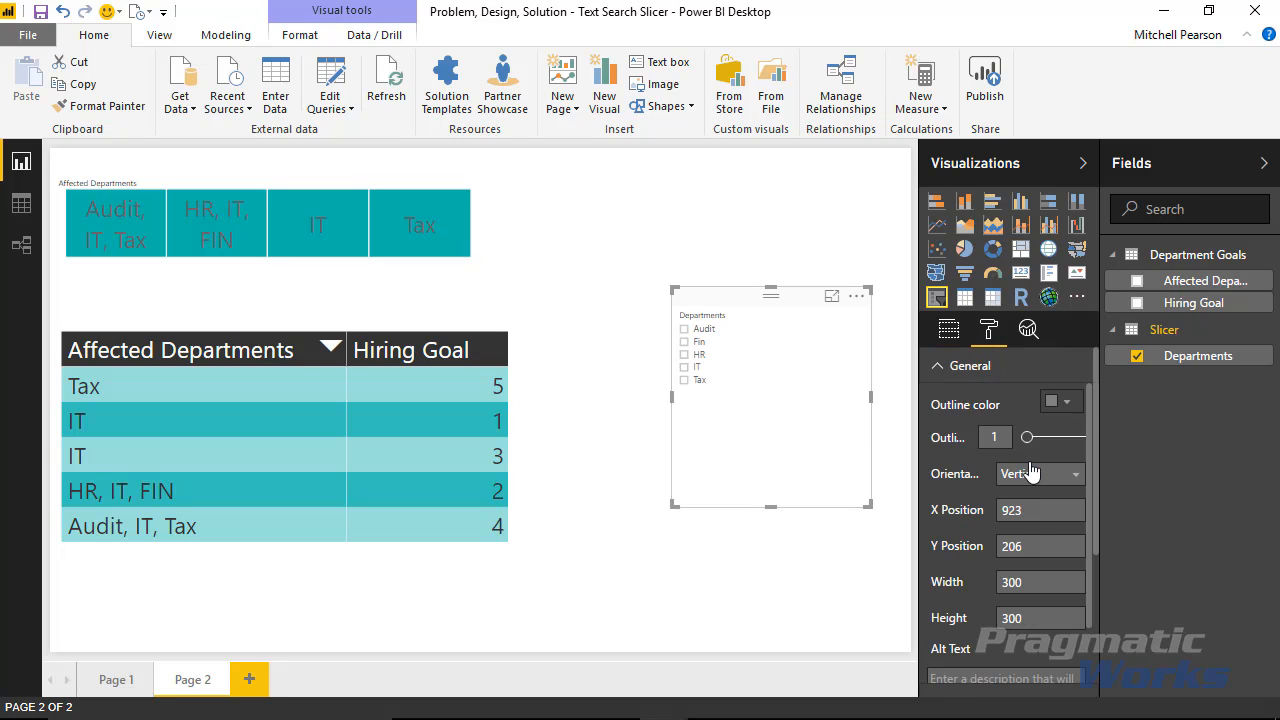
pyautogui.click(948, 370)
pyautogui.click(960, 474)
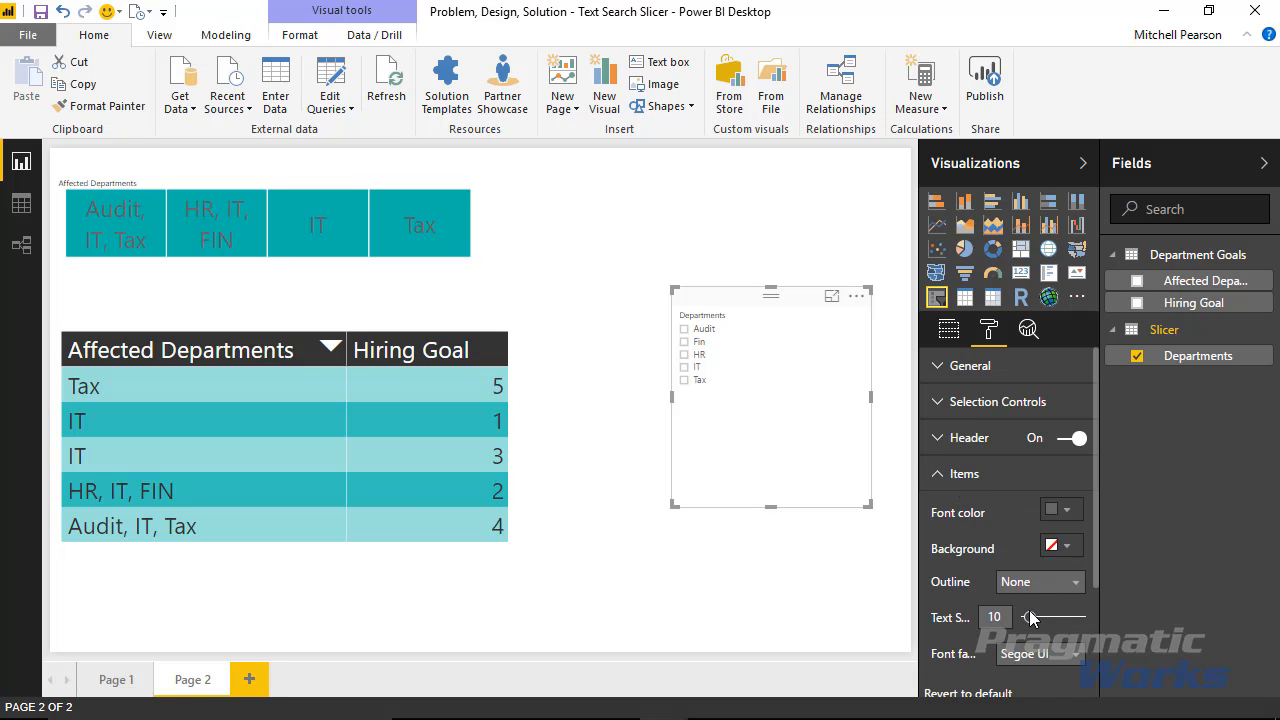
pyautogui.moveTo(1036, 618); pyautogui.dragTo(1070, 620)
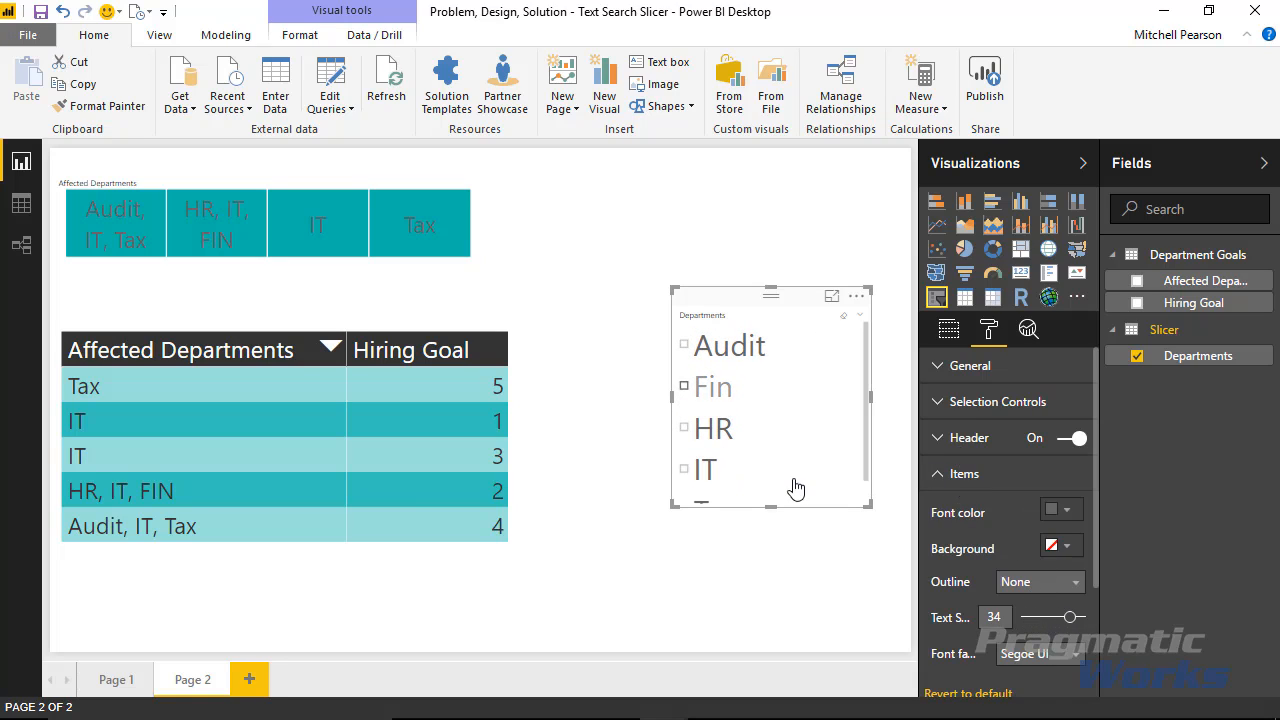
# Make the Departments slicer taller to fit all its items and move it down beside the hiring goal table
pyautogui.moveTo(771, 507); pyautogui.dragTo(770, 563)
pyautogui.click(734, 283)
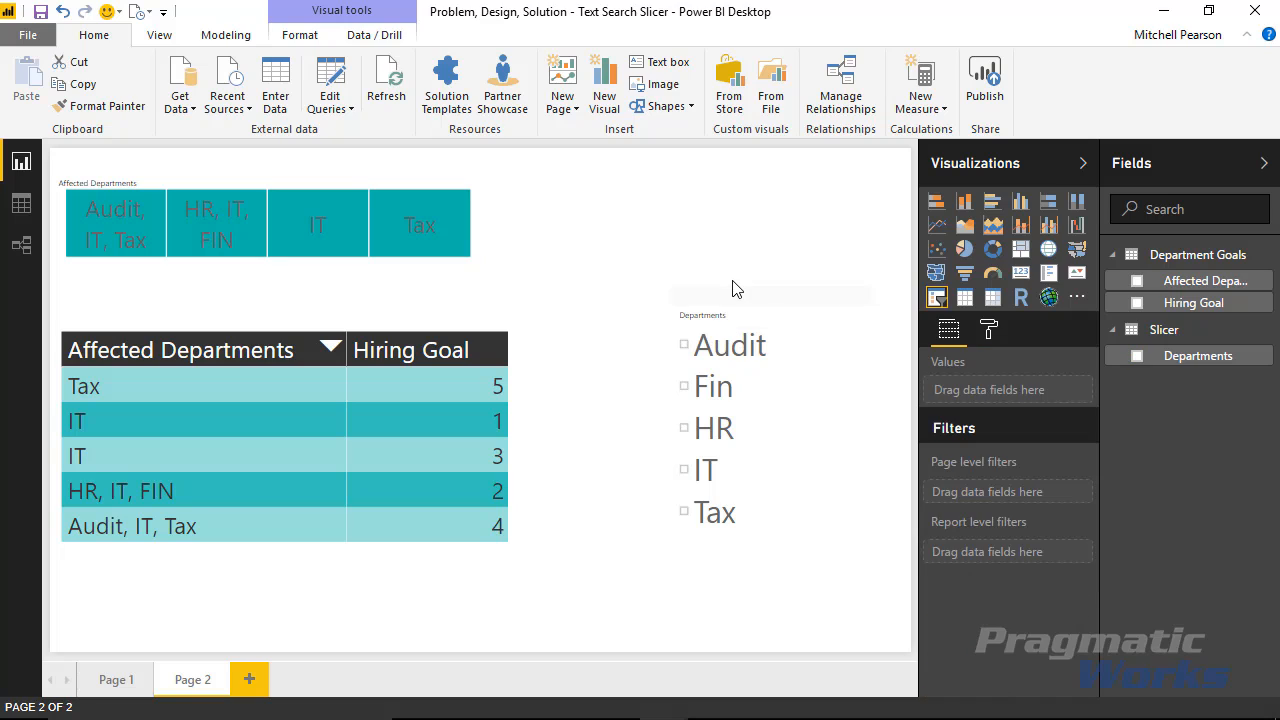
pyautogui.moveTo(717, 315); pyautogui.dragTo(660, 357)
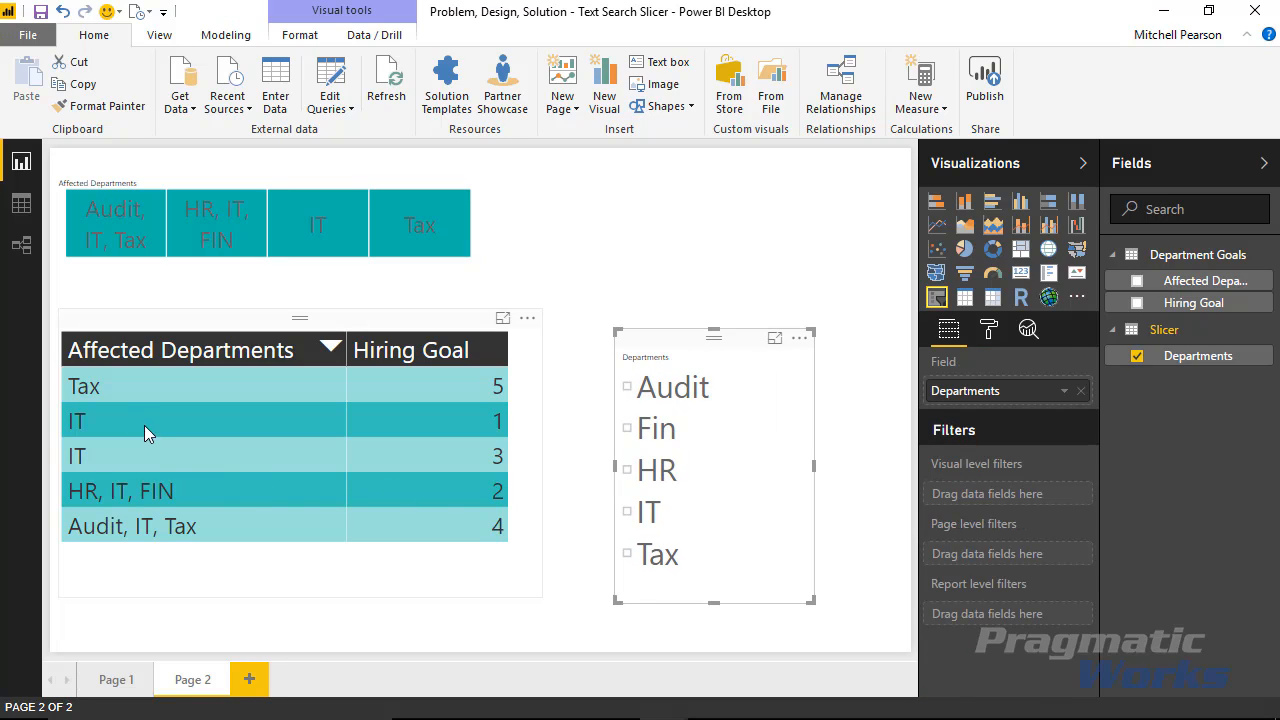
# Test the Departments slicer against the hiring goal table by selecting IT, HR and Tax in turn, and shift the slicer slightly up and rightward
pyautogui.click(642, 512)
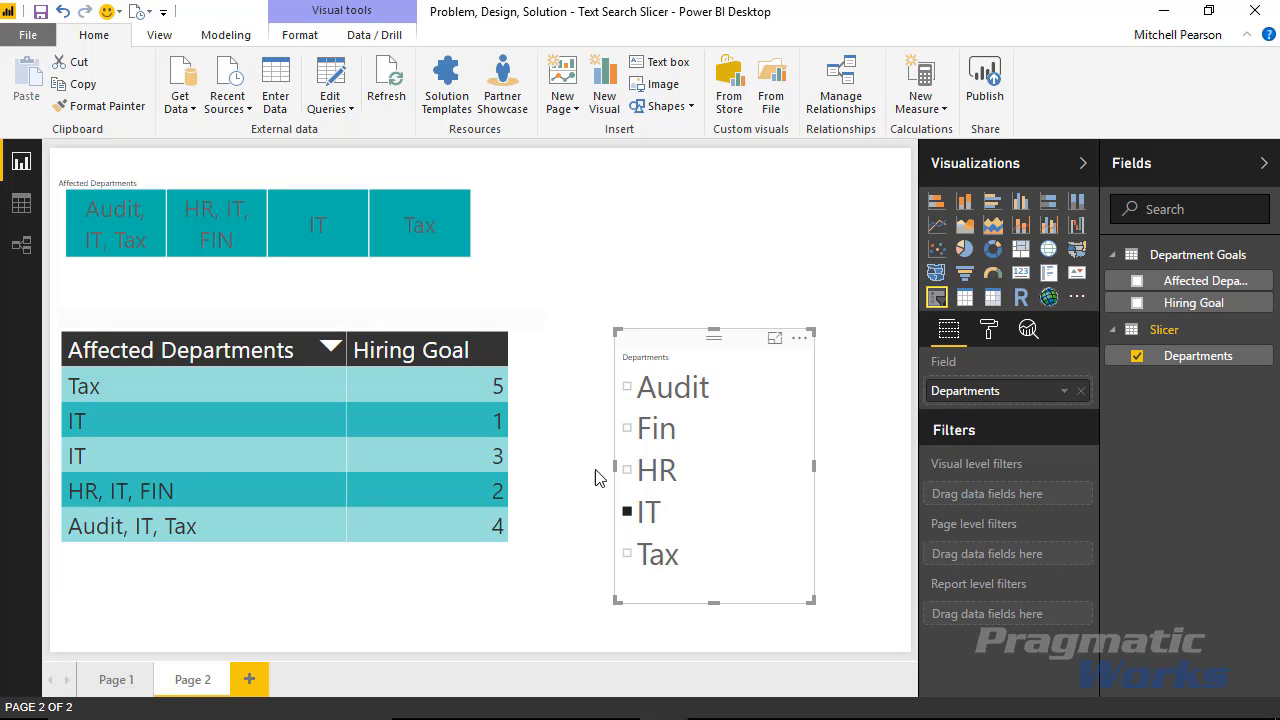
pyautogui.click(648, 484)
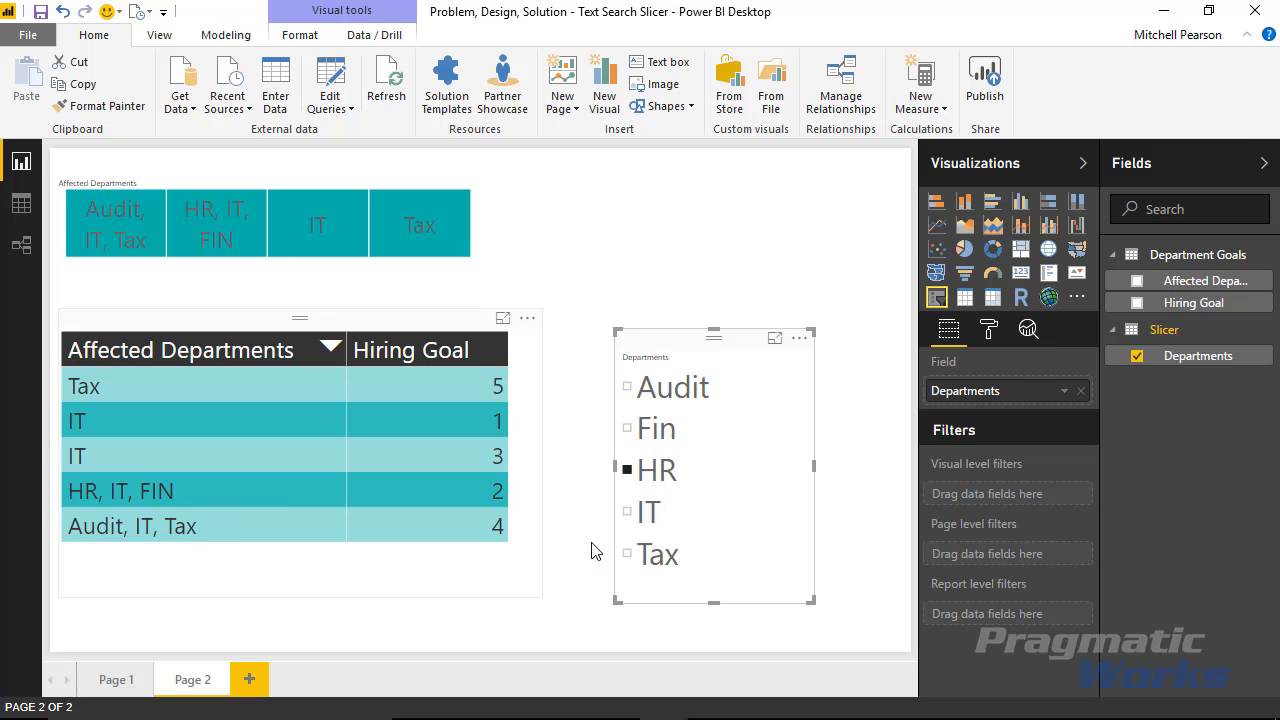
pyautogui.click(668, 556)
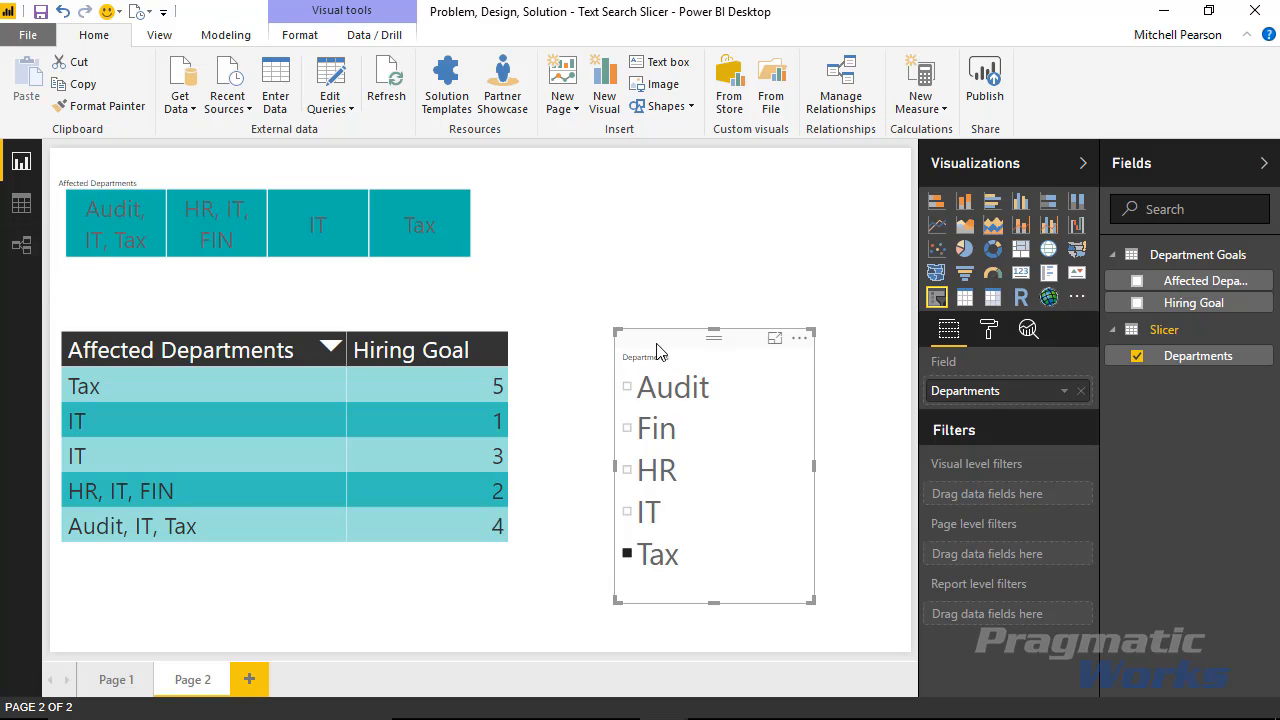
pyautogui.moveTo(661, 337); pyautogui.dragTo(672, 333)
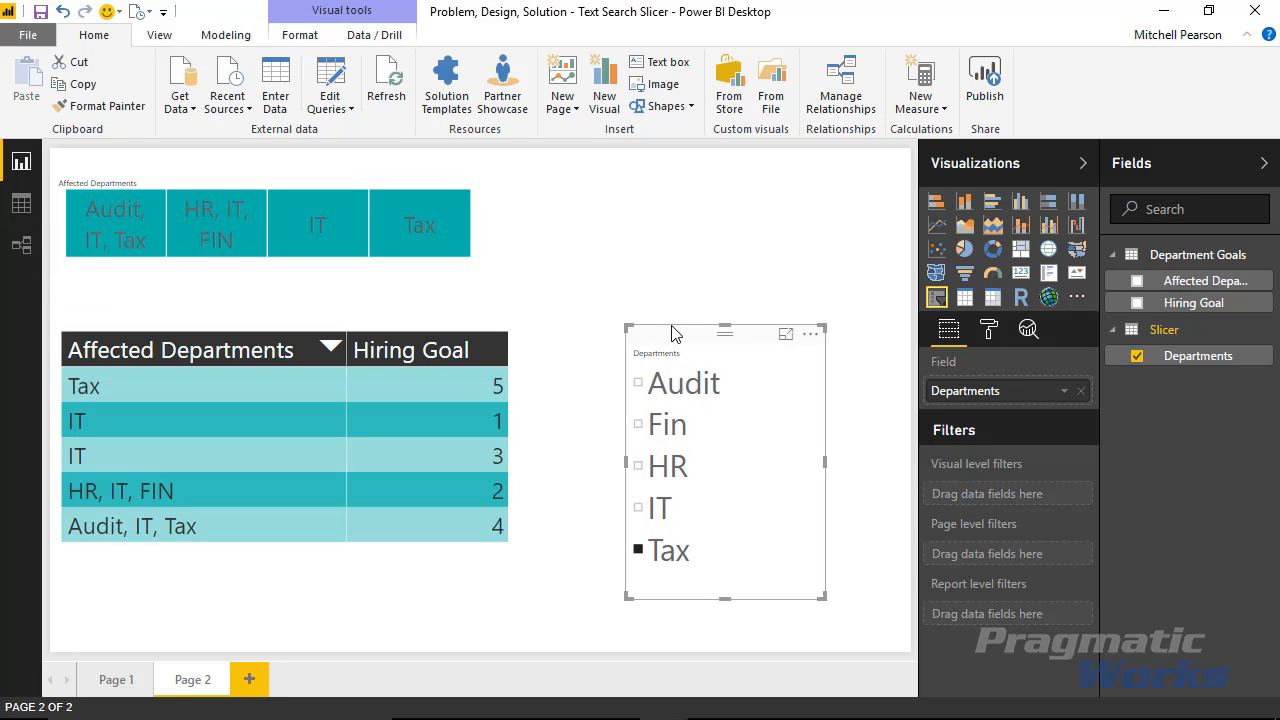
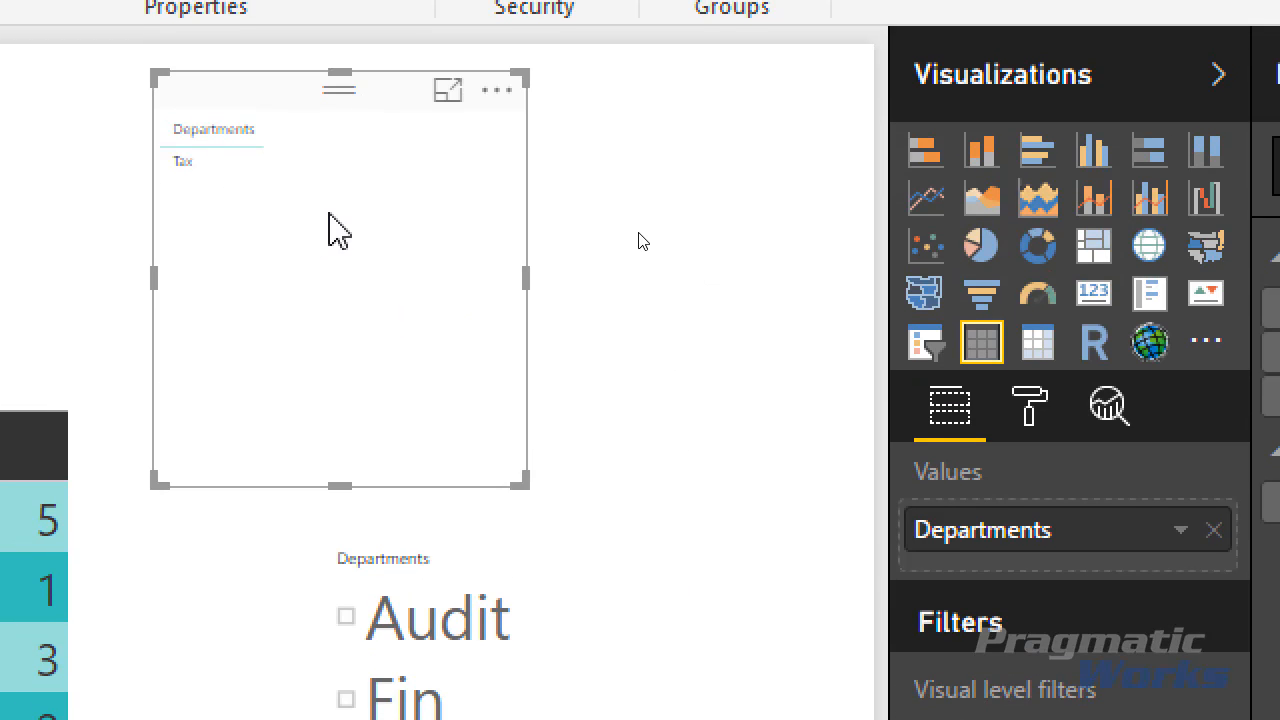
# Move the small Departments table visual rightward so it sits above the Departments slicer
pyautogui.moveTo(269, 97); pyautogui.dragTo(410, 108)
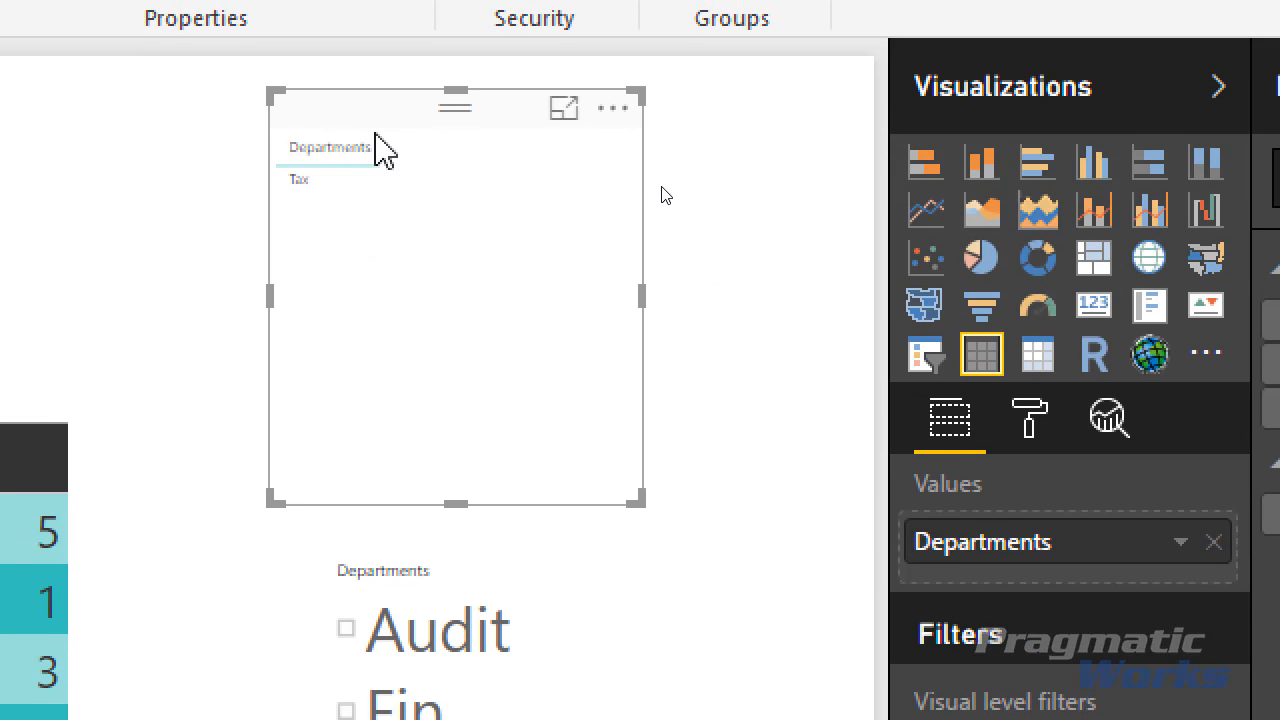
pyautogui.click(345, 150)
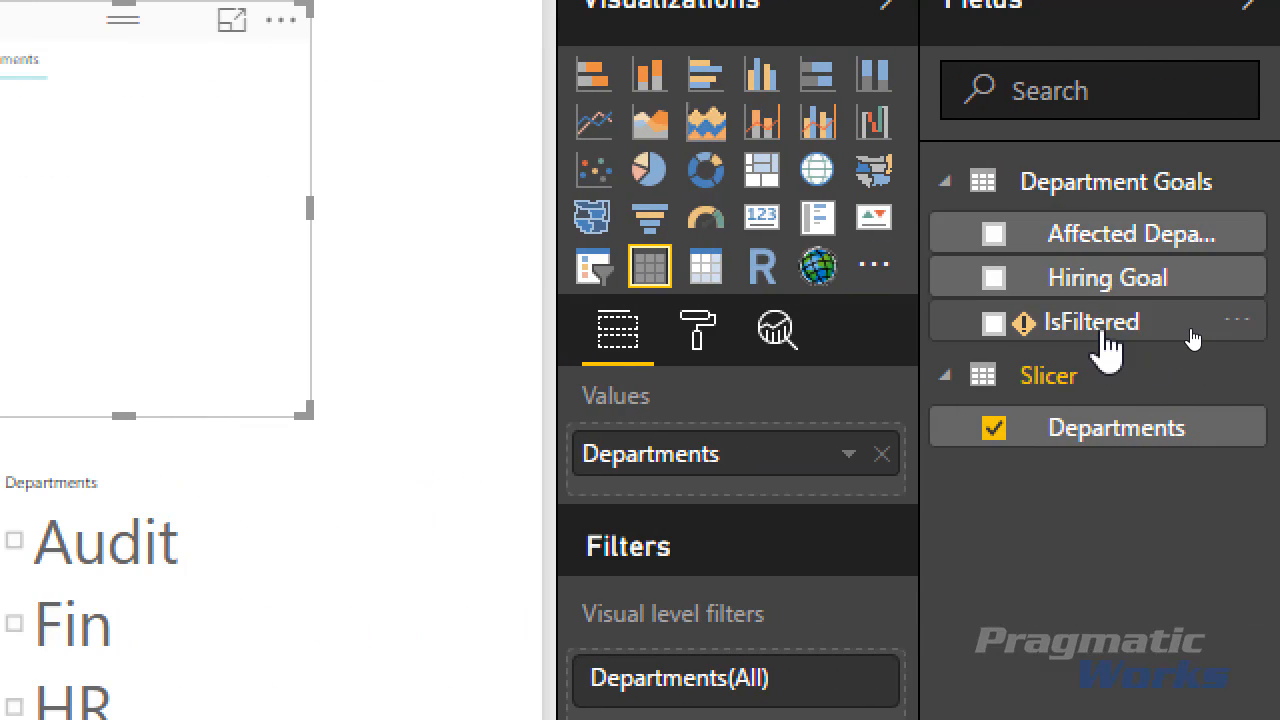
# Open the IsFiltered measure's formula and begin it with an IF( function on its own line
pyautogui.click(1105, 330)
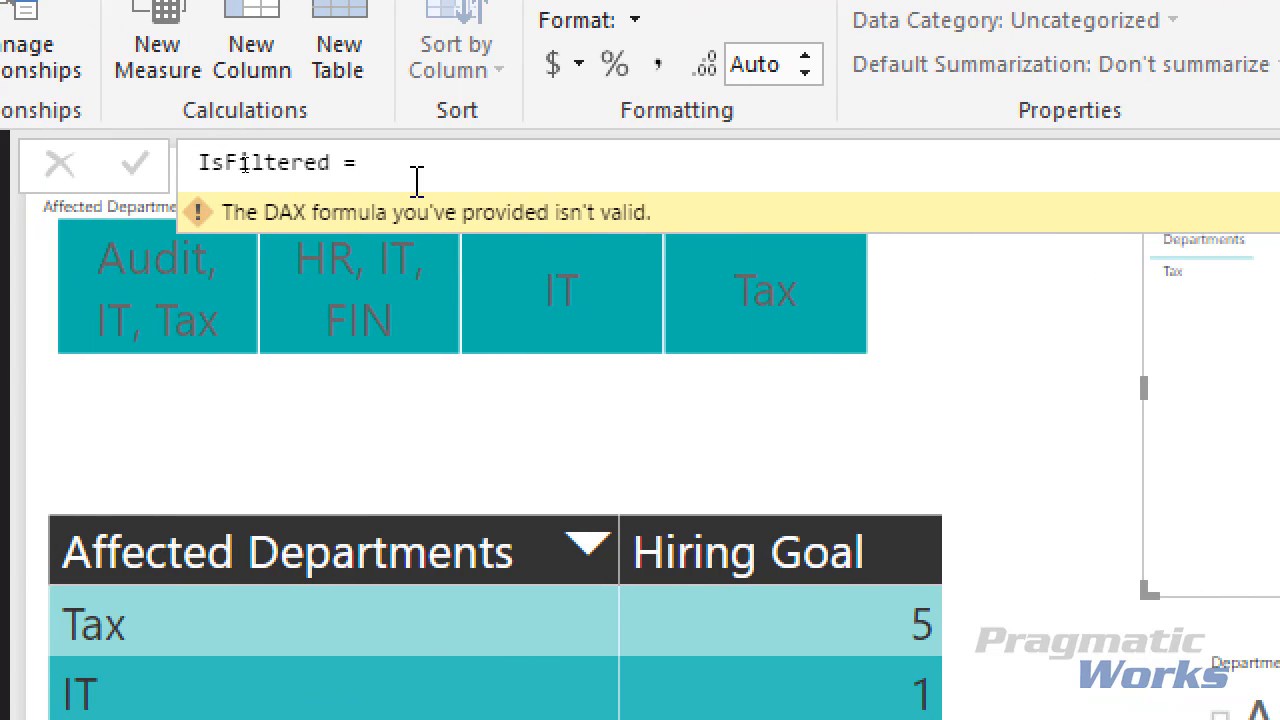
pyautogui.click(417, 180)
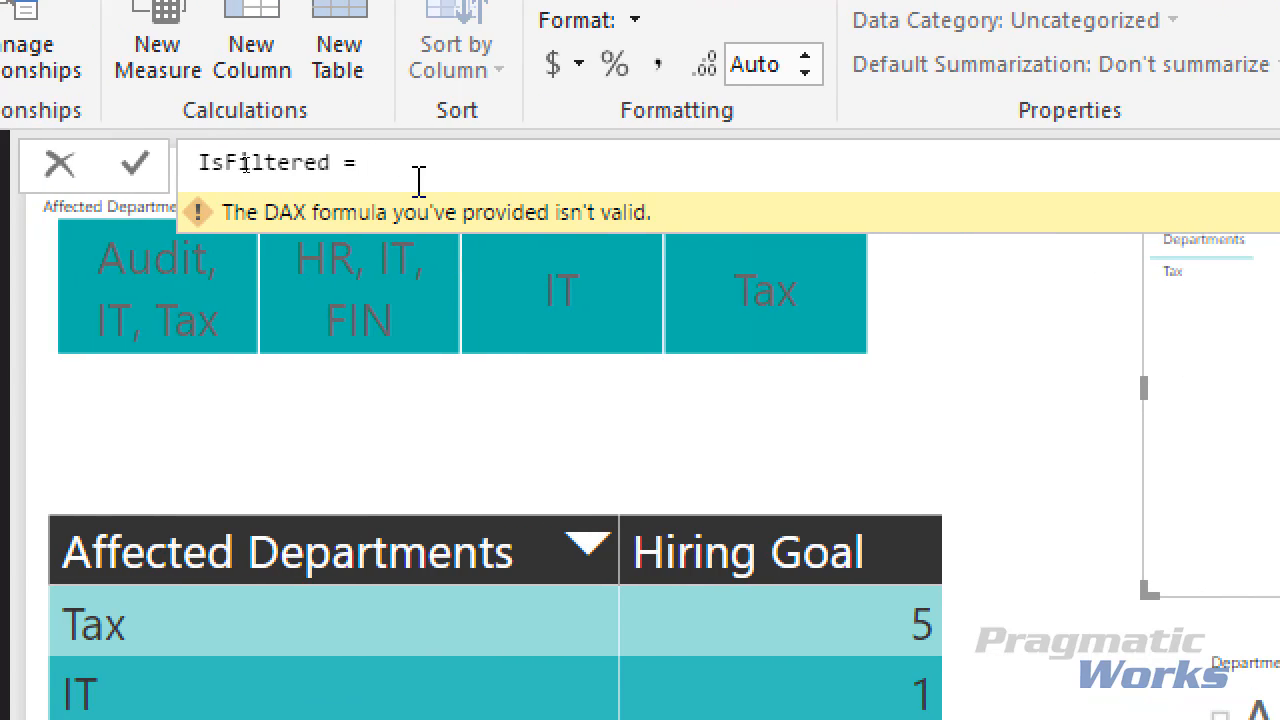
pyautogui.hotkey('shift', 'Return')
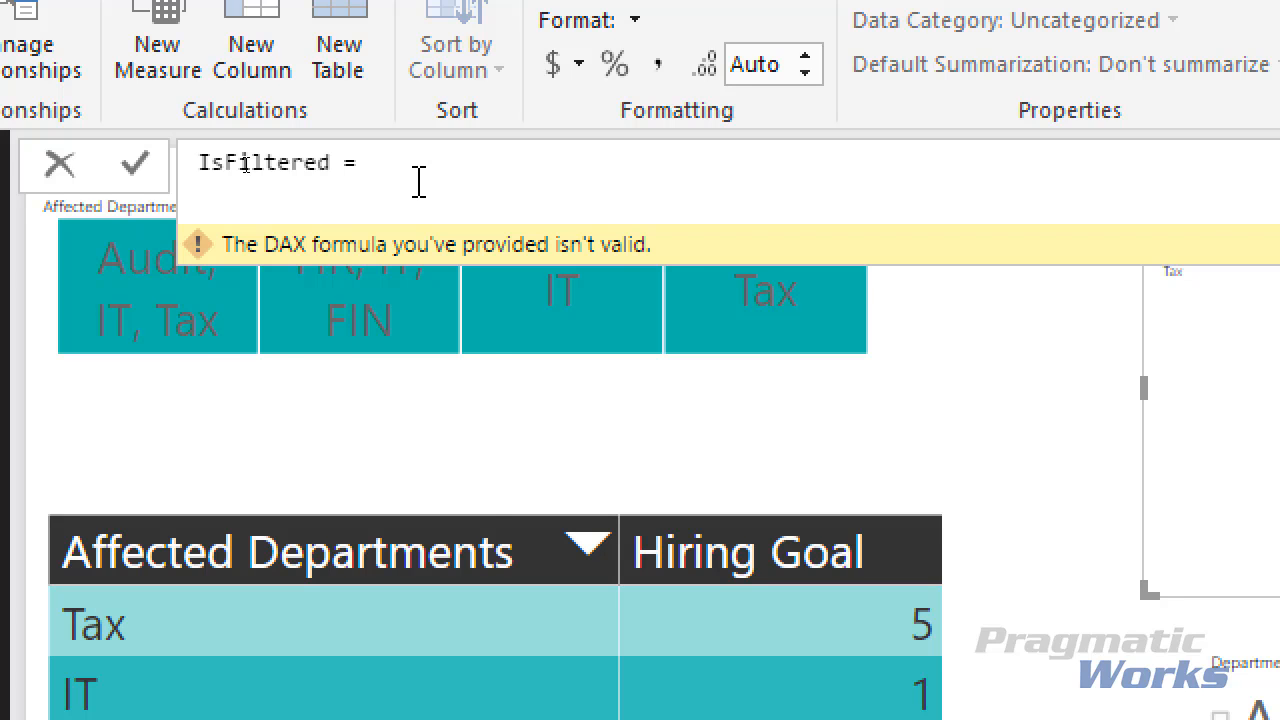
pyautogui.write('if')
pyautogui.press('Tab')
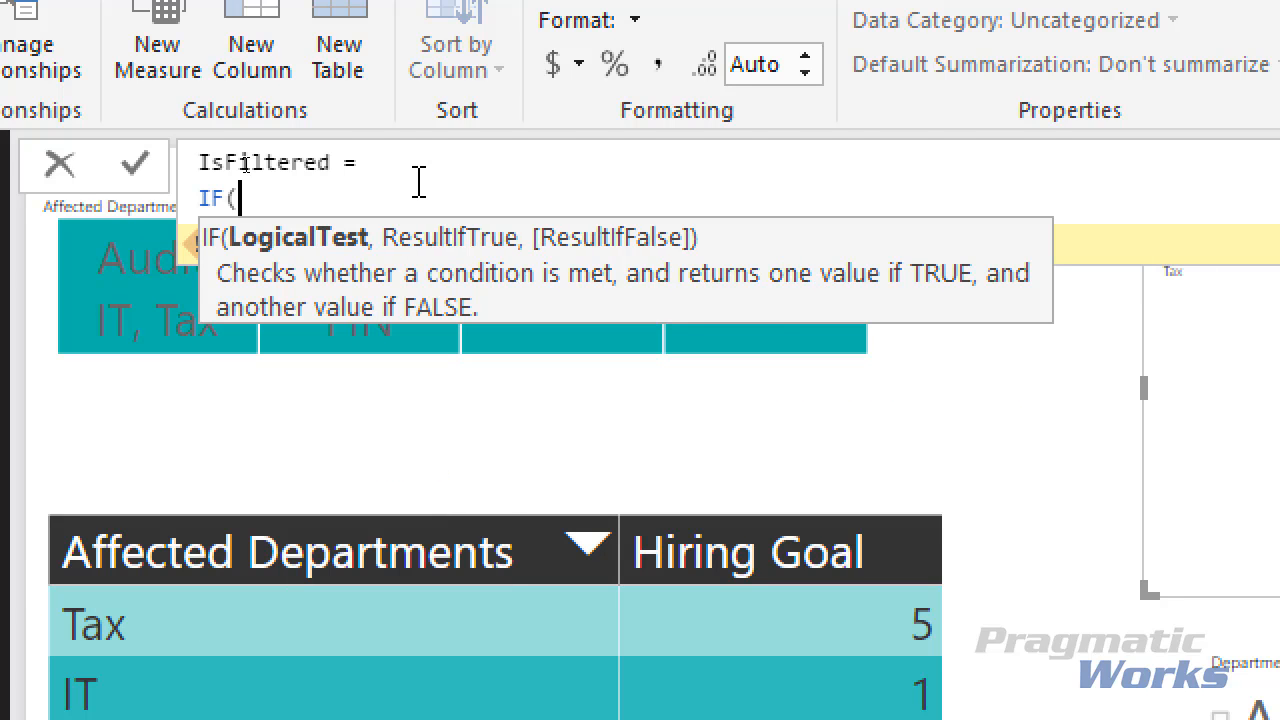
pyautogui.hotkey('shift', 'Return')
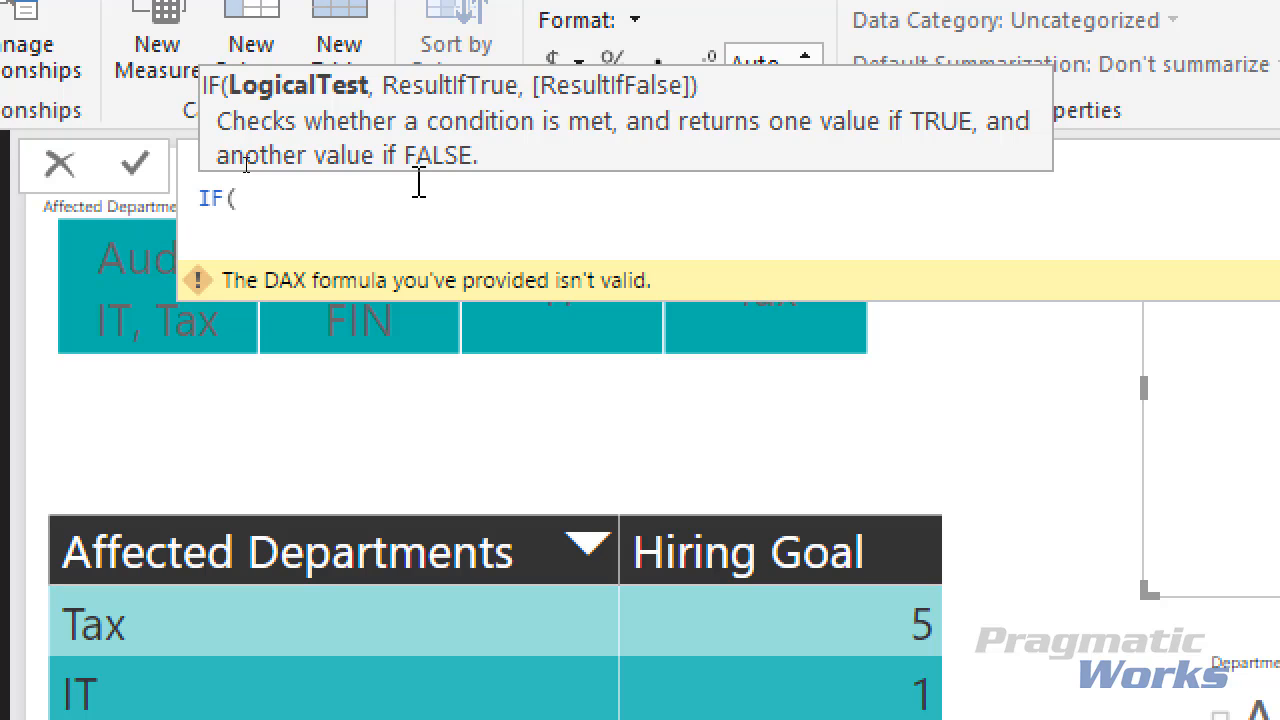
# Start the IF's logical test with SUMX('Slicer', and continue on a new line
pyautogui.write('sumx')
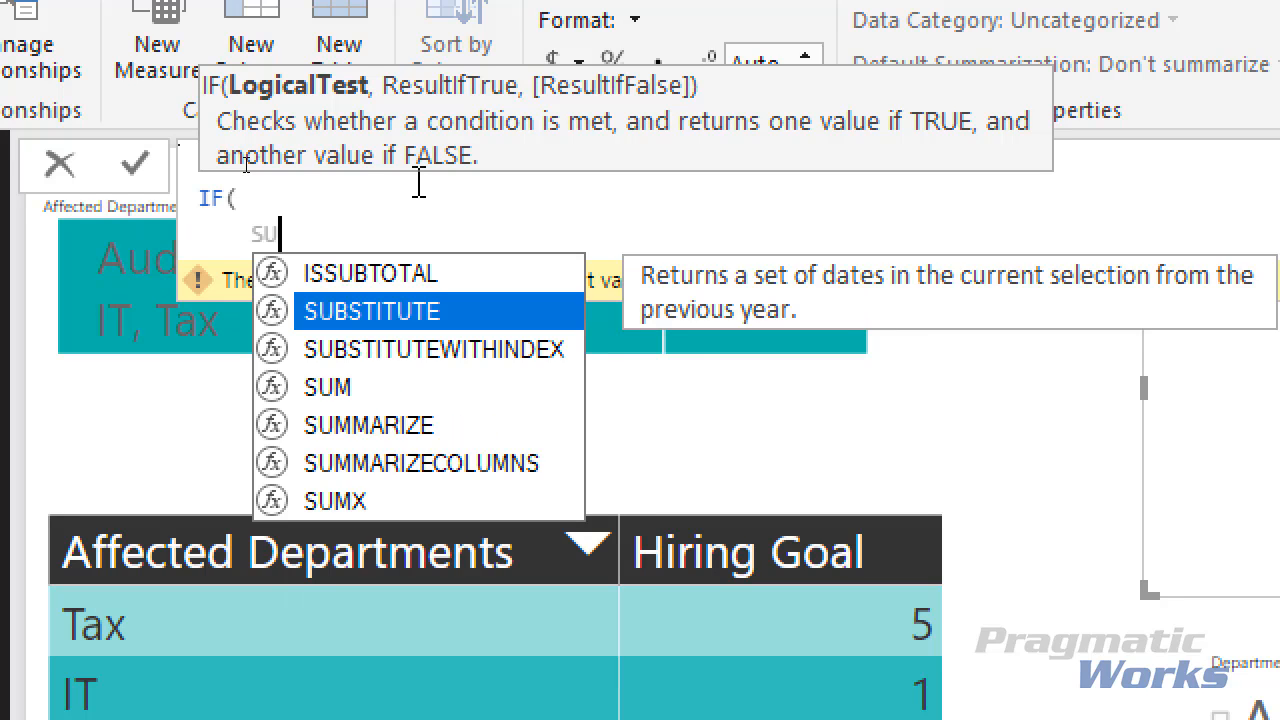
pyautogui.press('Tab')
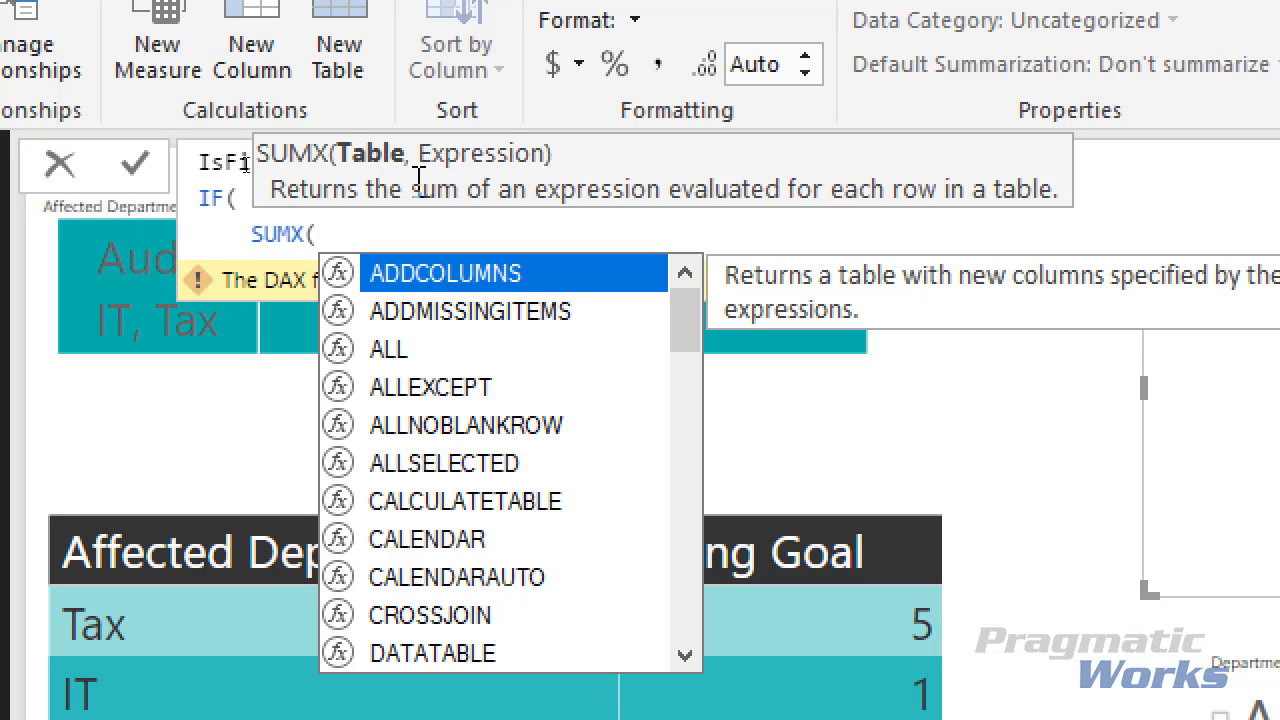
pyautogui.write("'")
pyautogui.press('Down')
pyautogui.press('Tab')
pyautogui.write(',')
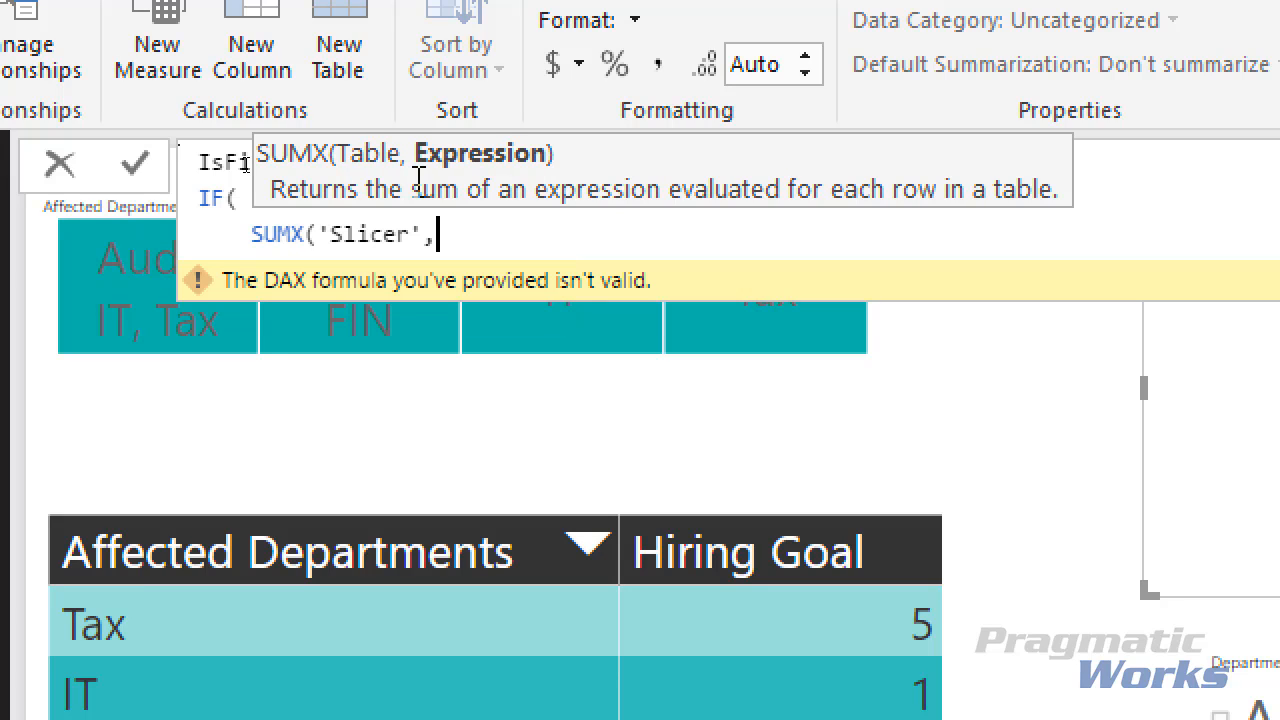
pyautogui.hotkey('shift', 'Return')
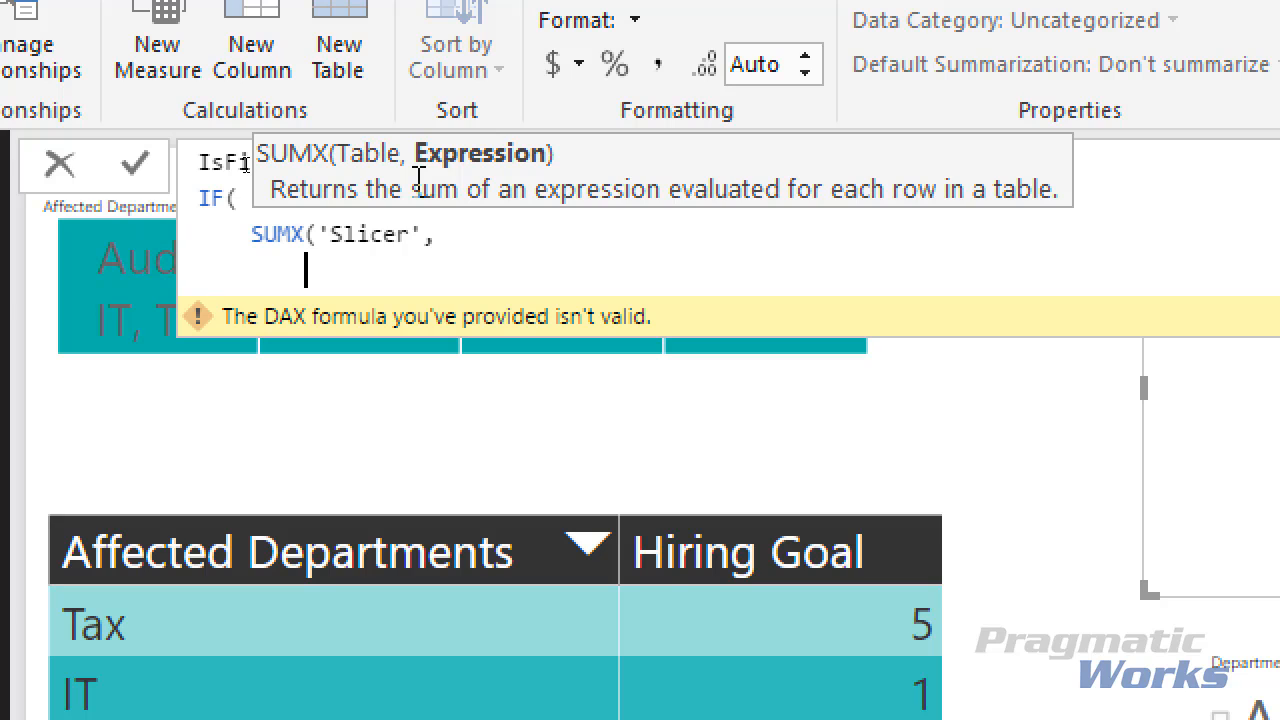
# As the SUMX expression, add a SEARCH function with 'Slicer'[Departments] as the text to find
pyautogui.write('SEARC')
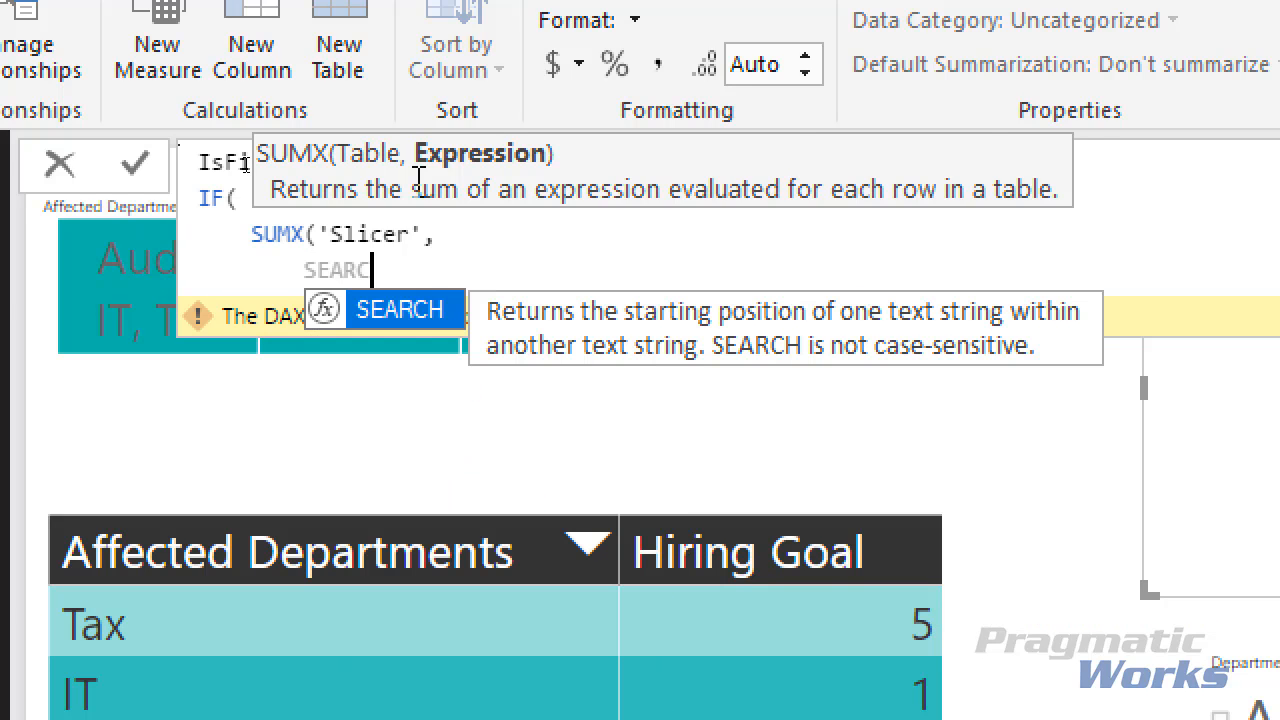
pyautogui.write('H(')
pyautogui.hotkey('shift', 'Return')
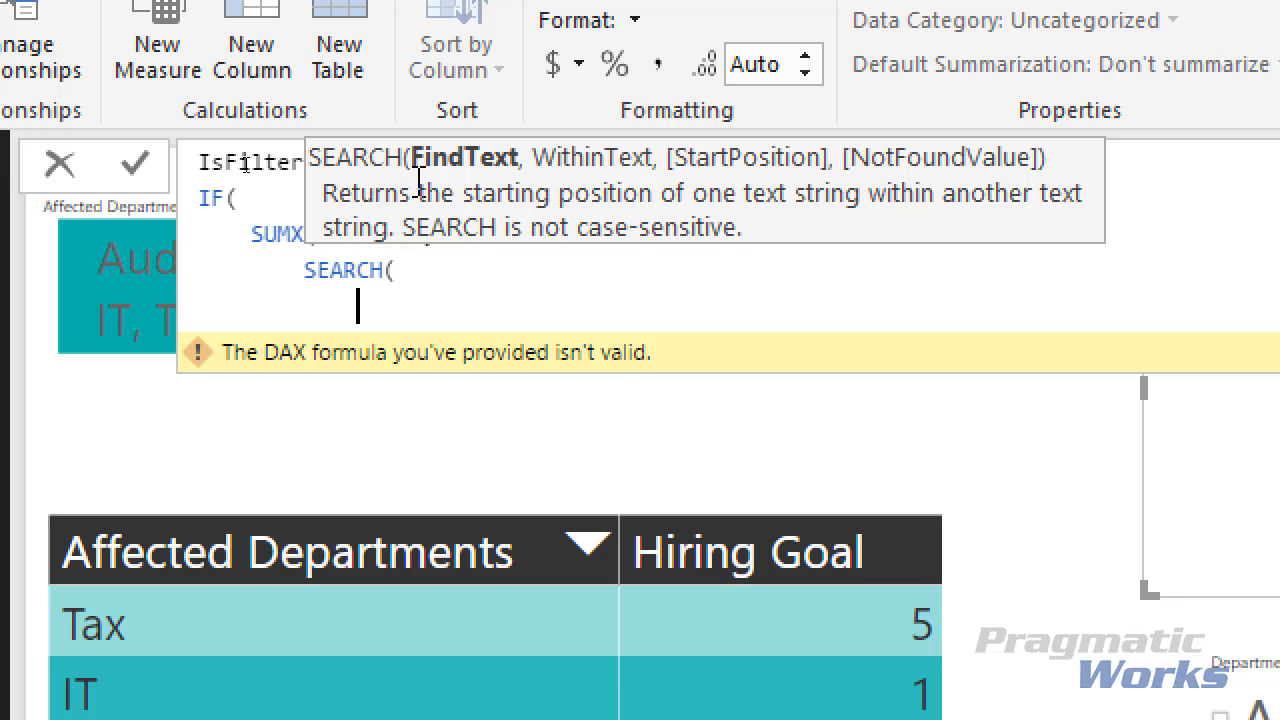
pyautogui.write("'SL")
pyautogui.press('Tab')
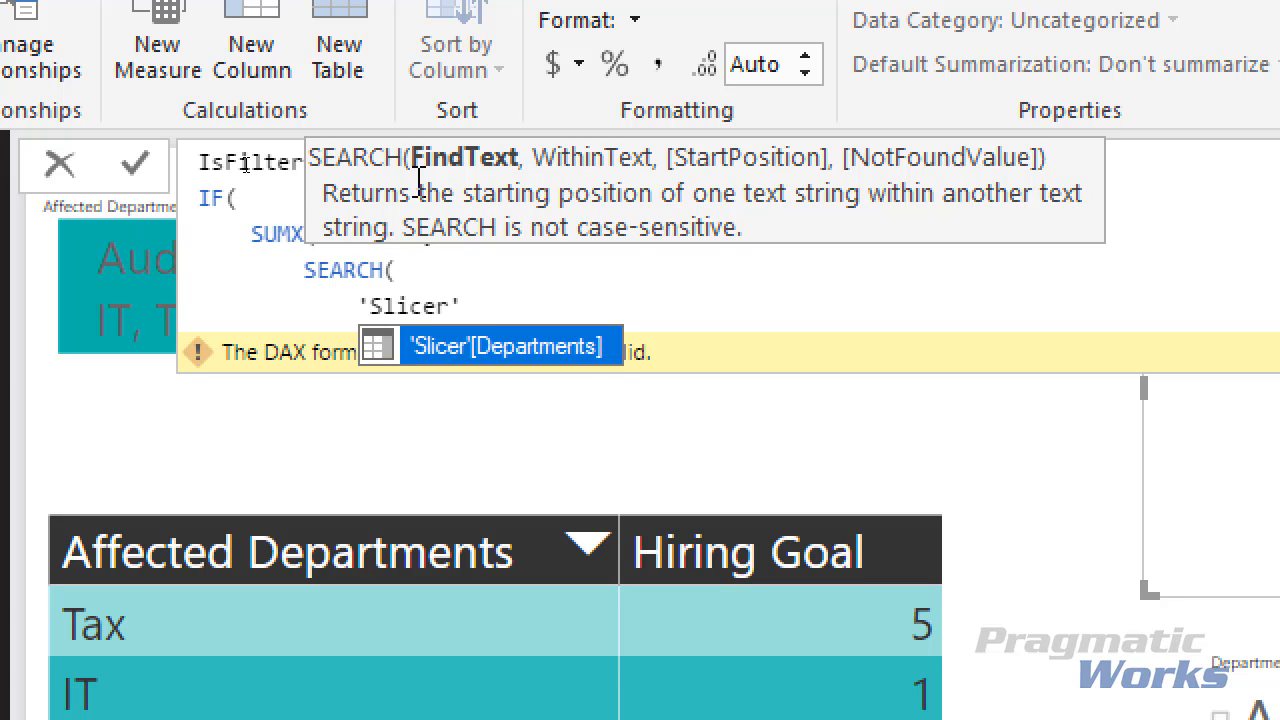
pyautogui.write('[DEP')
pyautogui.press('Tab')
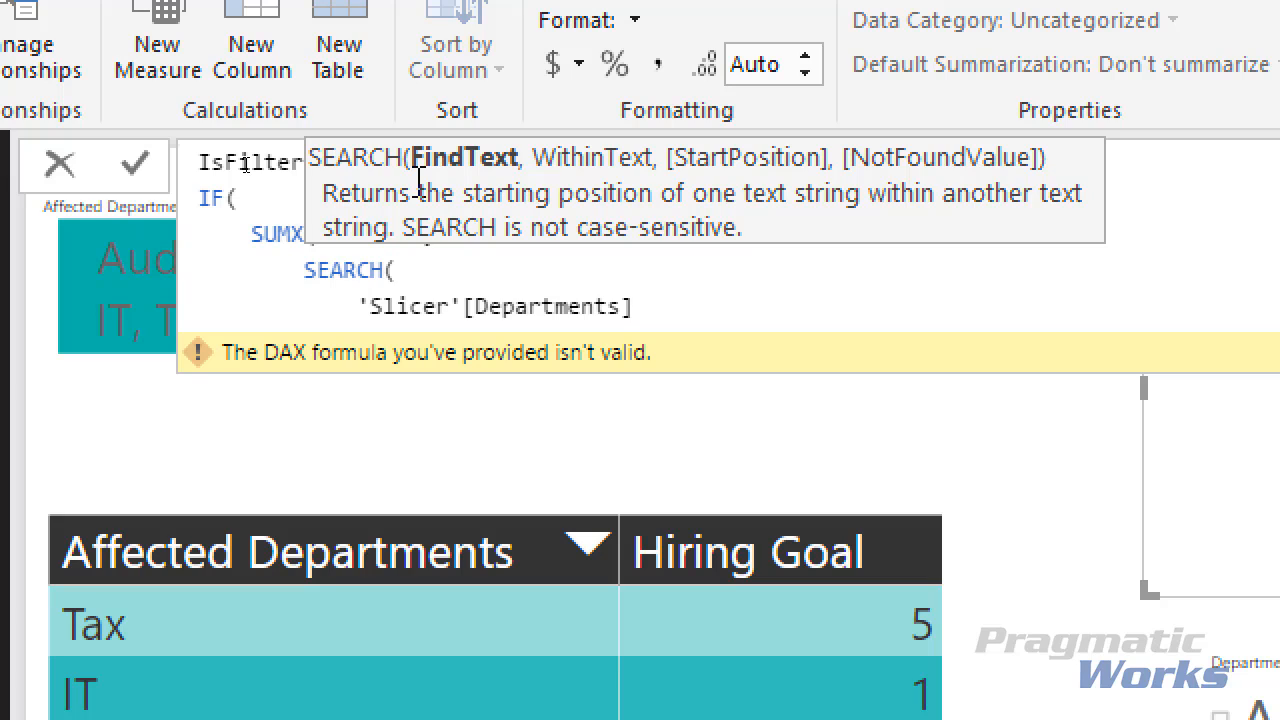
pyautogui.write(',')
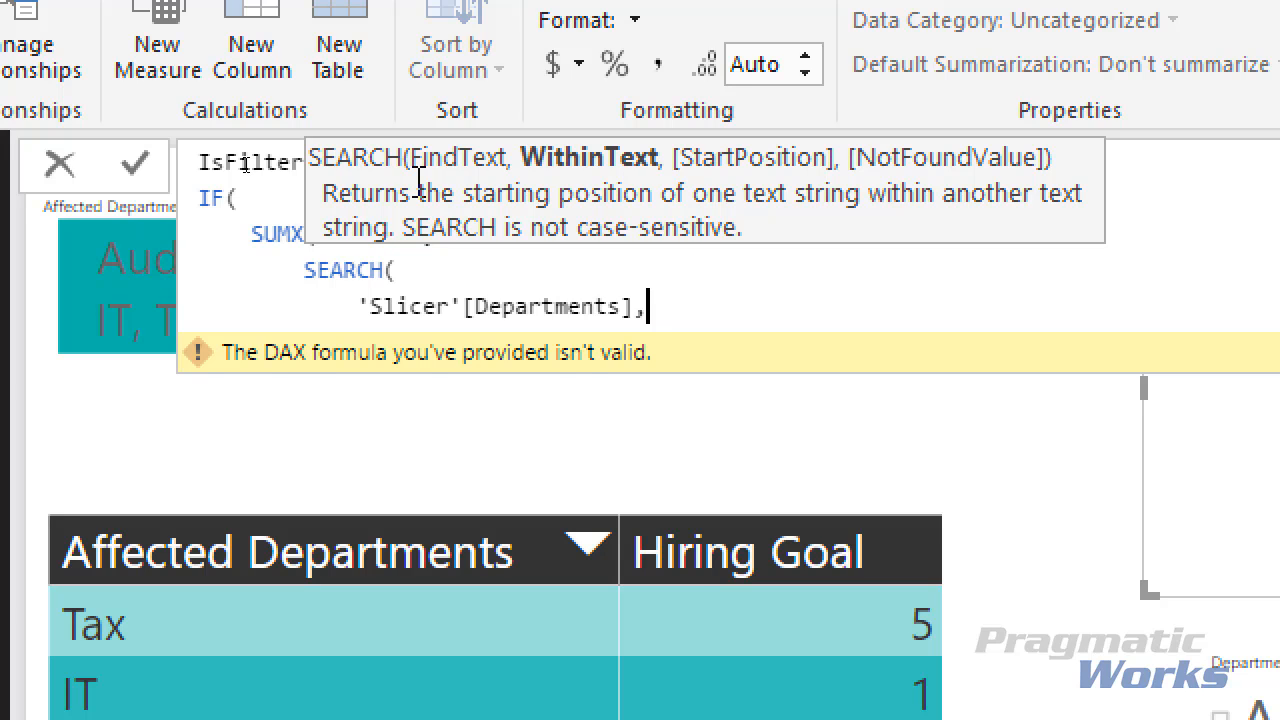
# On a new line, set the SEARCH function's within-text argument to MAX('Department Goals'[Affected Departments])
pyautogui.hotkey('shift', 'Return')
pyautogui.write('M')
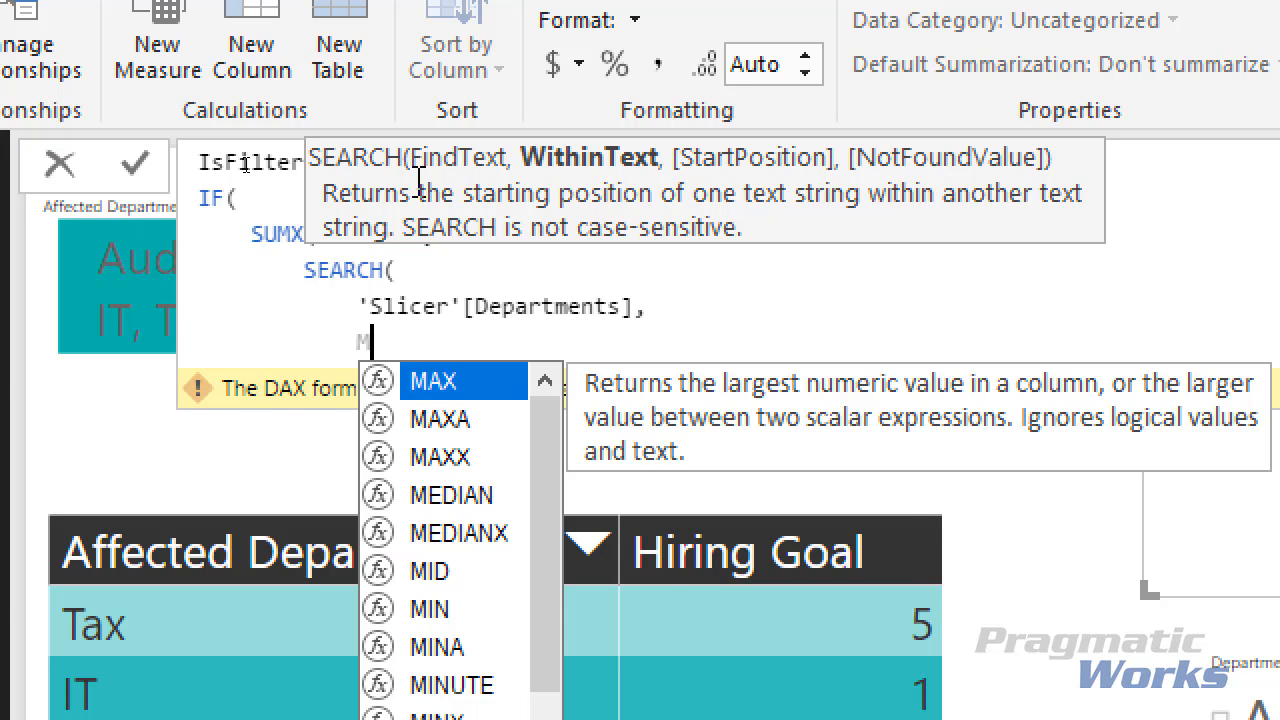
pyautogui.write("AX('DP")
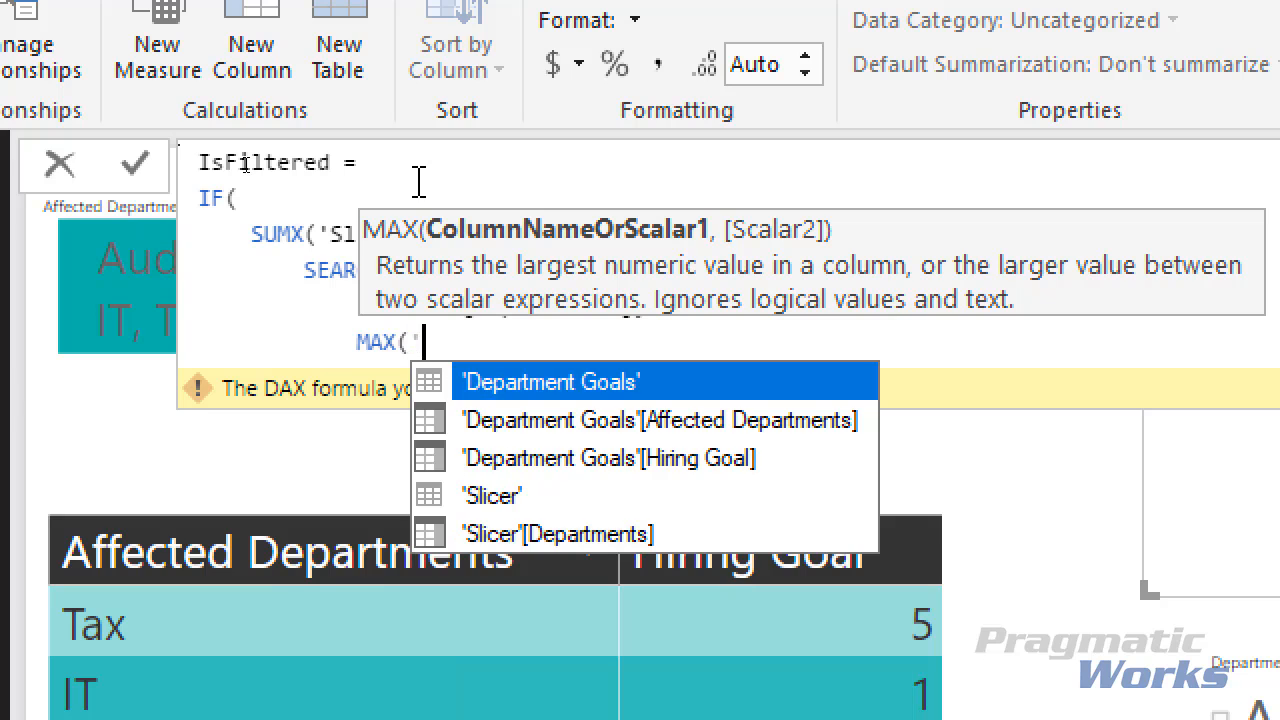
pyautogui.press('BackSpace')
pyautogui.write('EPA')
pyautogui.press('Tab')
pyautogui.write('[AF')
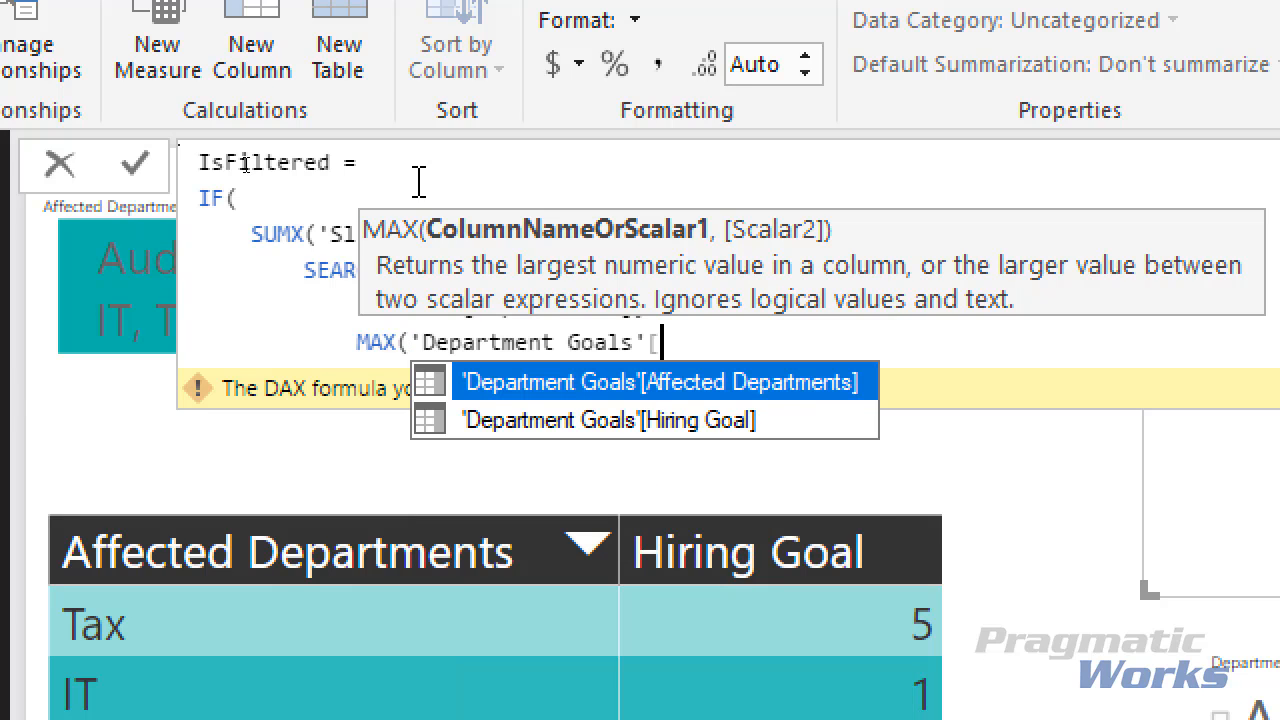
pyautogui.press('Tab')
pyautogui.write(')')
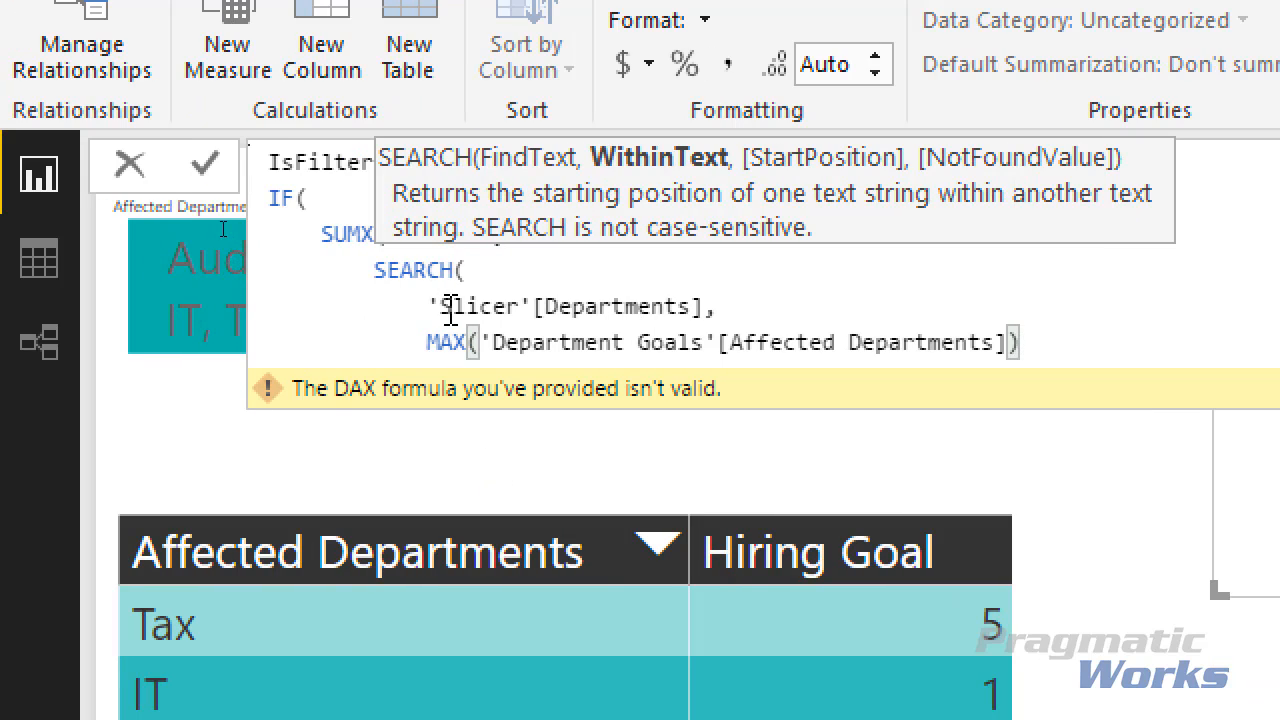
# After the MAX argument, leave the SEARCH start position empty and set its not-found value to 0
pyautogui.moveTo(430, 307); pyautogui.dragTo(718, 306)
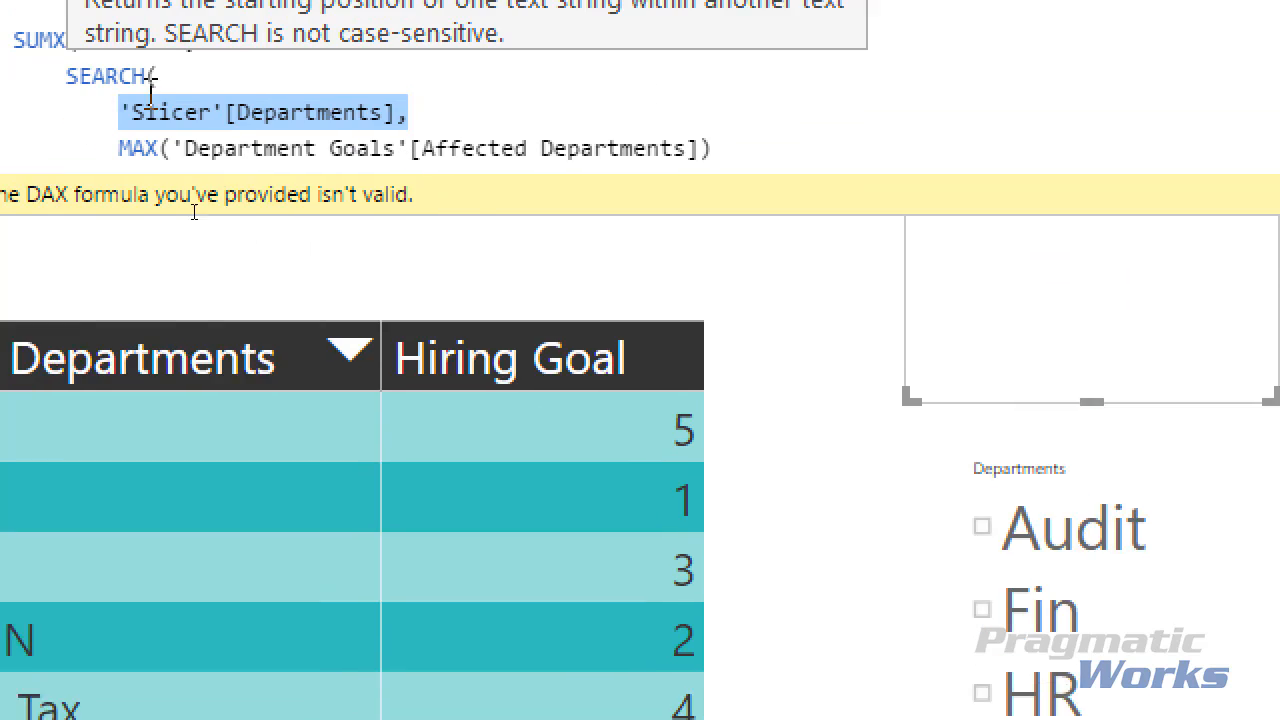
pyautogui.moveTo(194, 134); pyautogui.dragTo(527, 134)
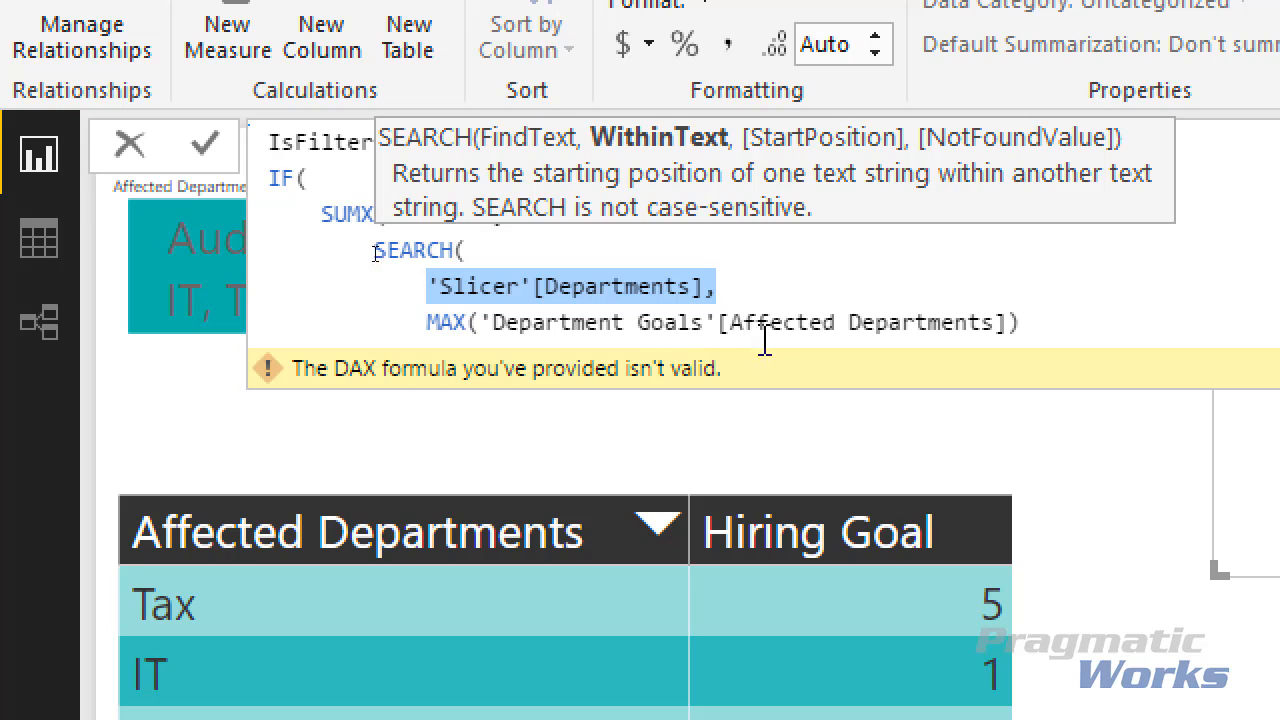
pyautogui.click(1029, 326)
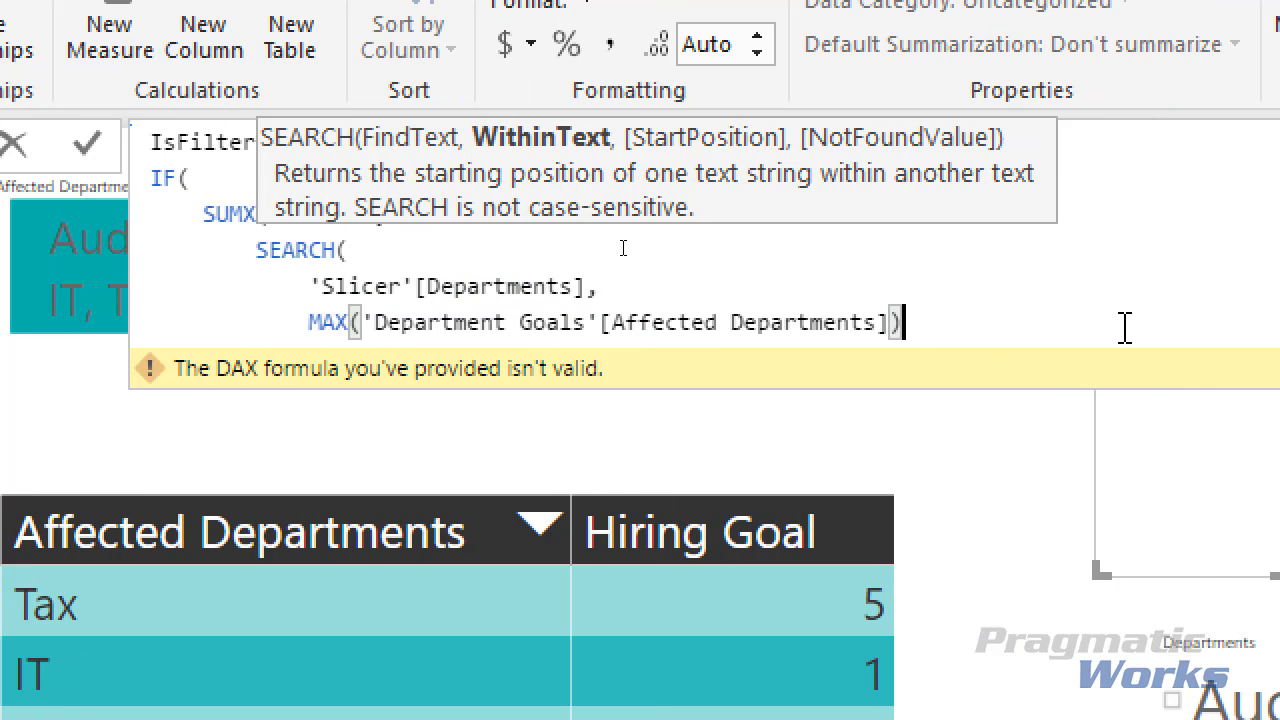
pyautogui.write(',')
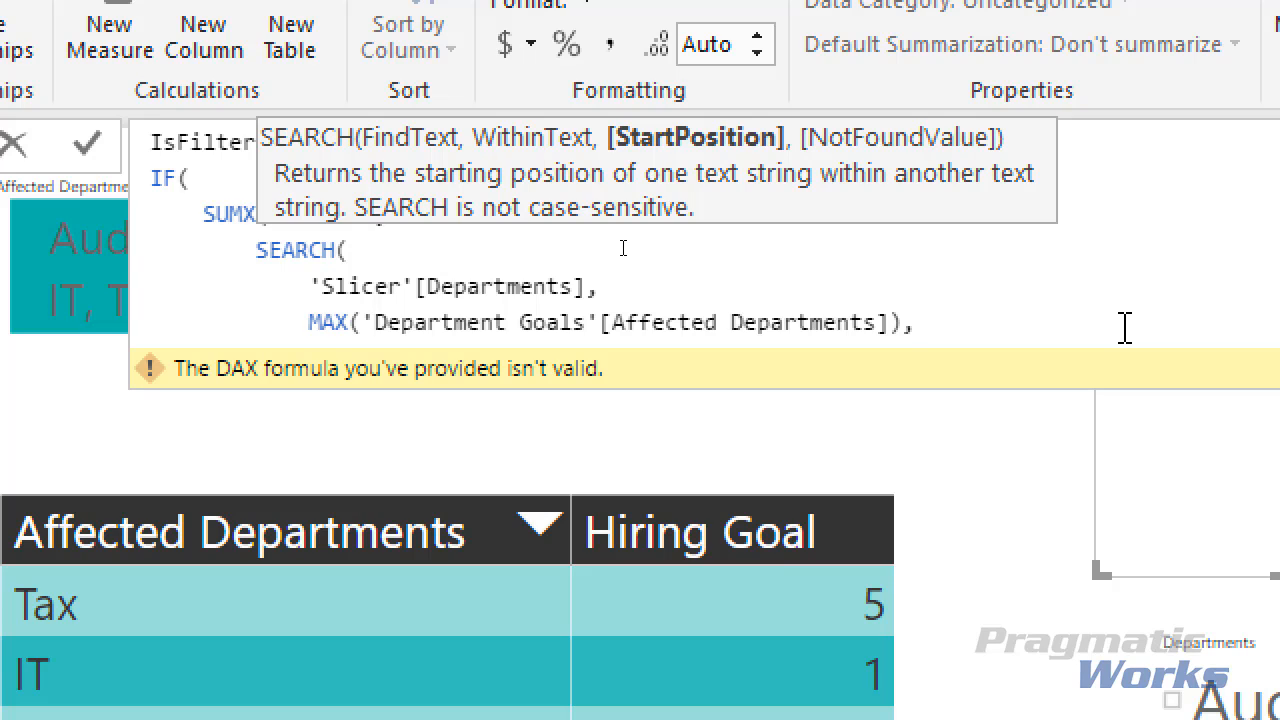
pyautogui.write(',')
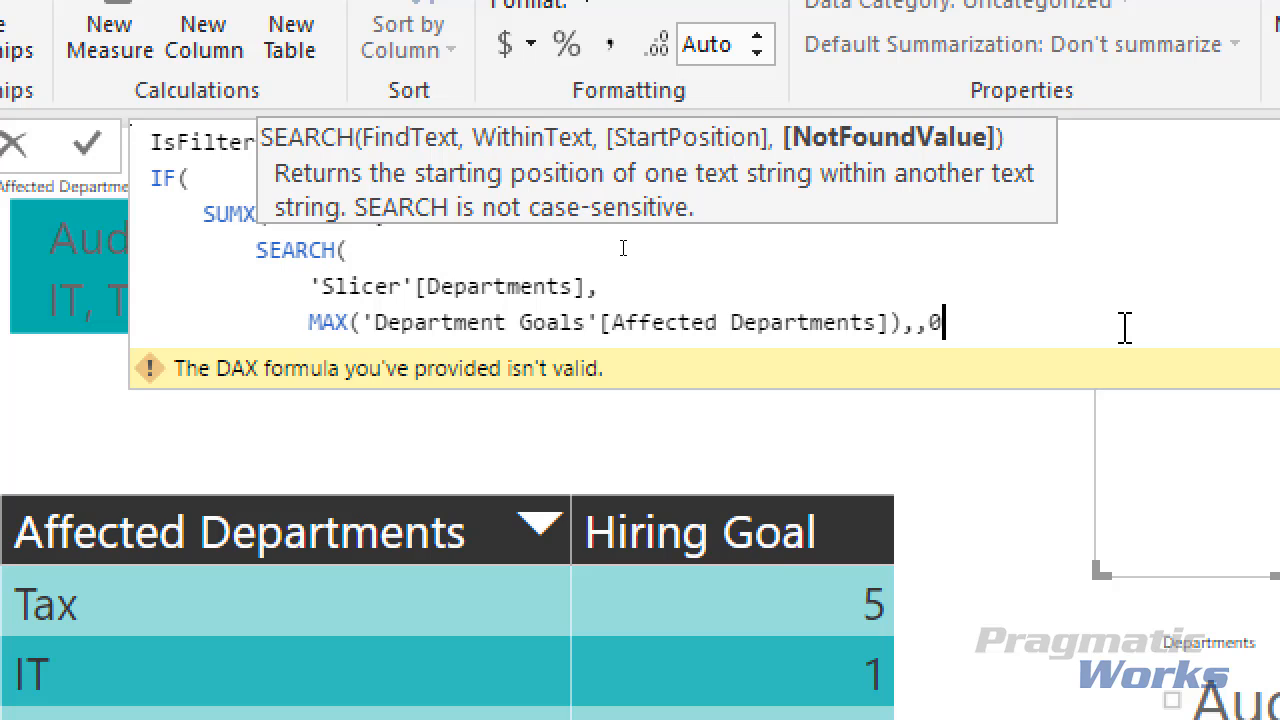
# Close the SEARCH function after its not-found value of 0, and close the enclosing SUMX function
pyautogui.write('0)')
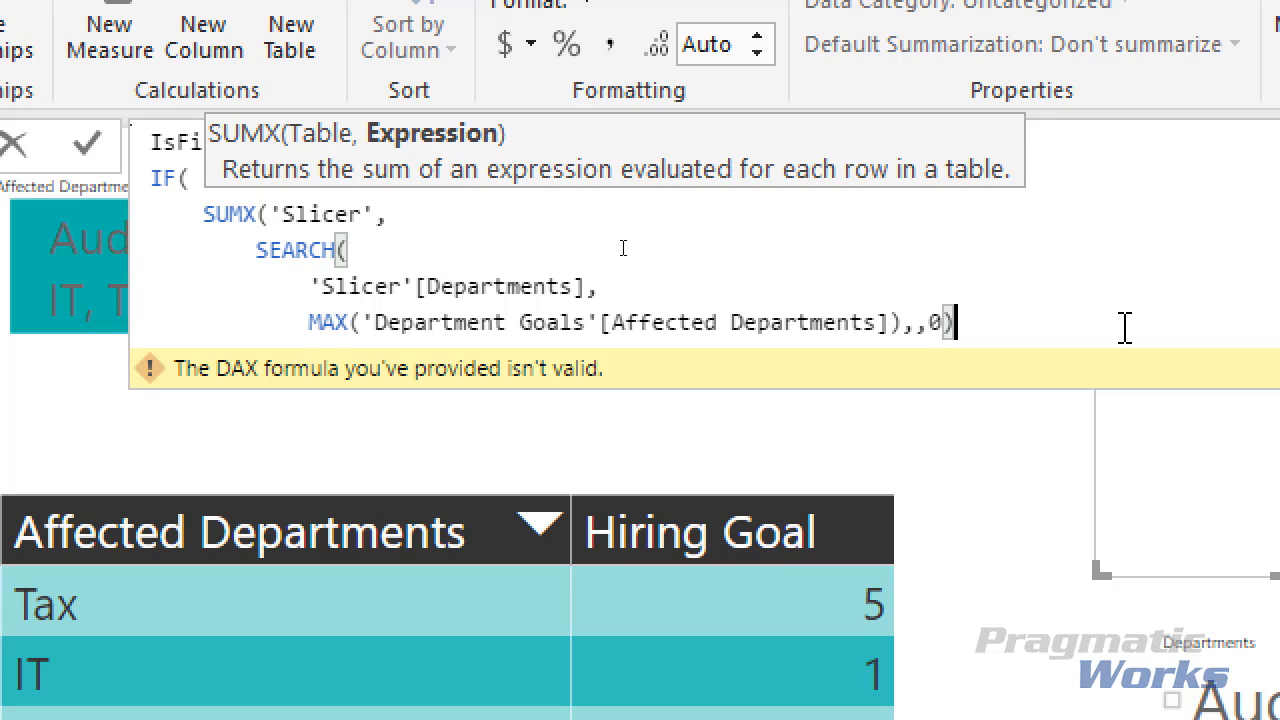
pyautogui.write(',')
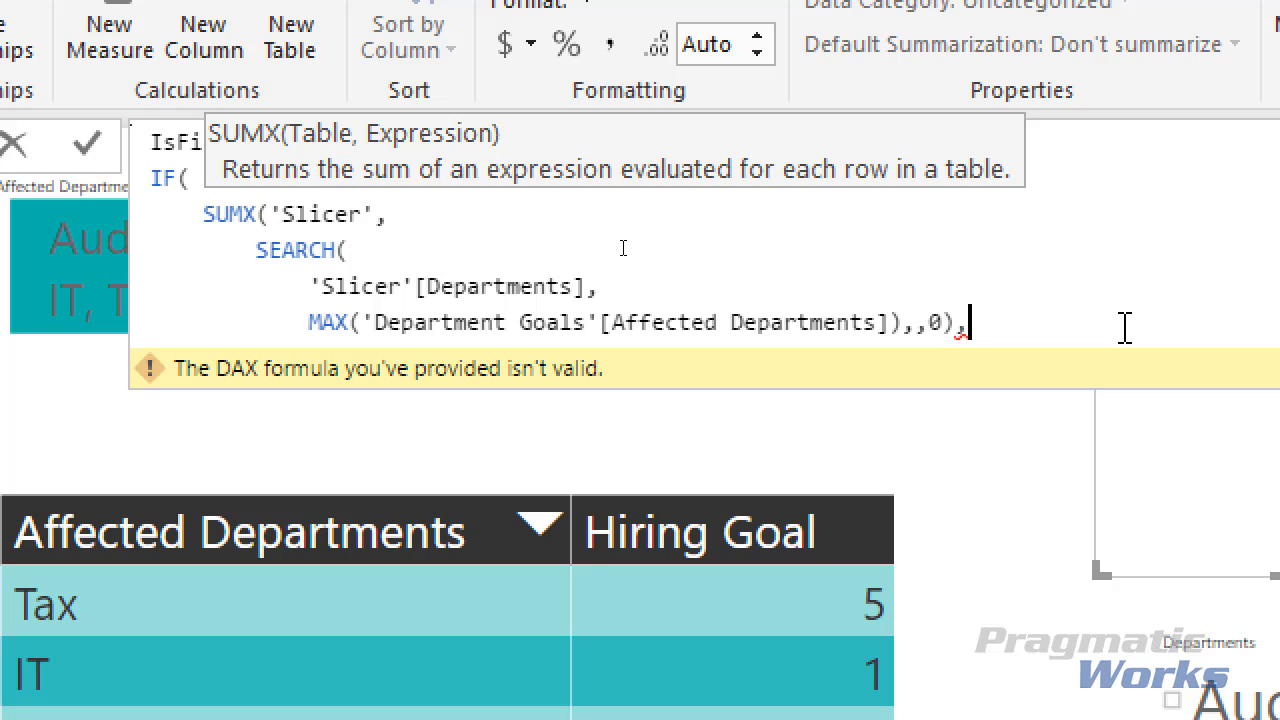
pyautogui.press('BackSpace')
pyautogui.write(')')
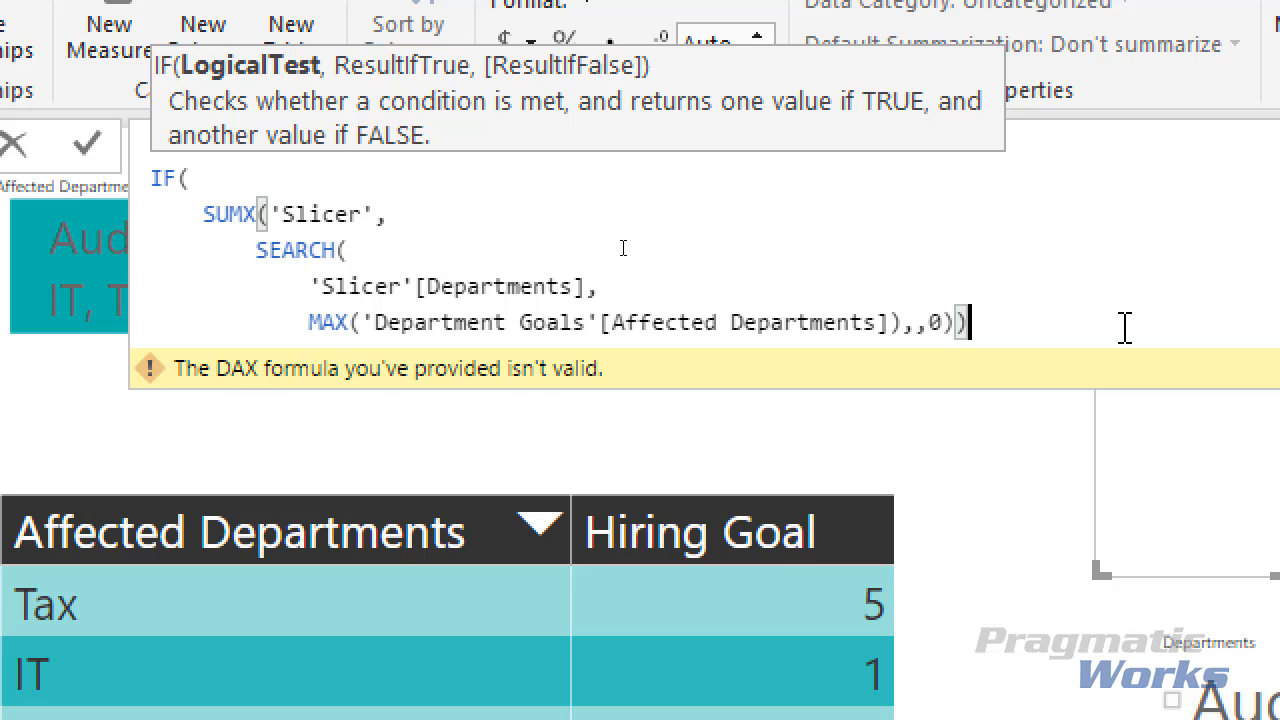
# Start a new comma-led line after the SUMX expression and complete the IF's logical test with > 0
pyautogui.hotkey('shift', 'Return')
pyautogui.write(',')
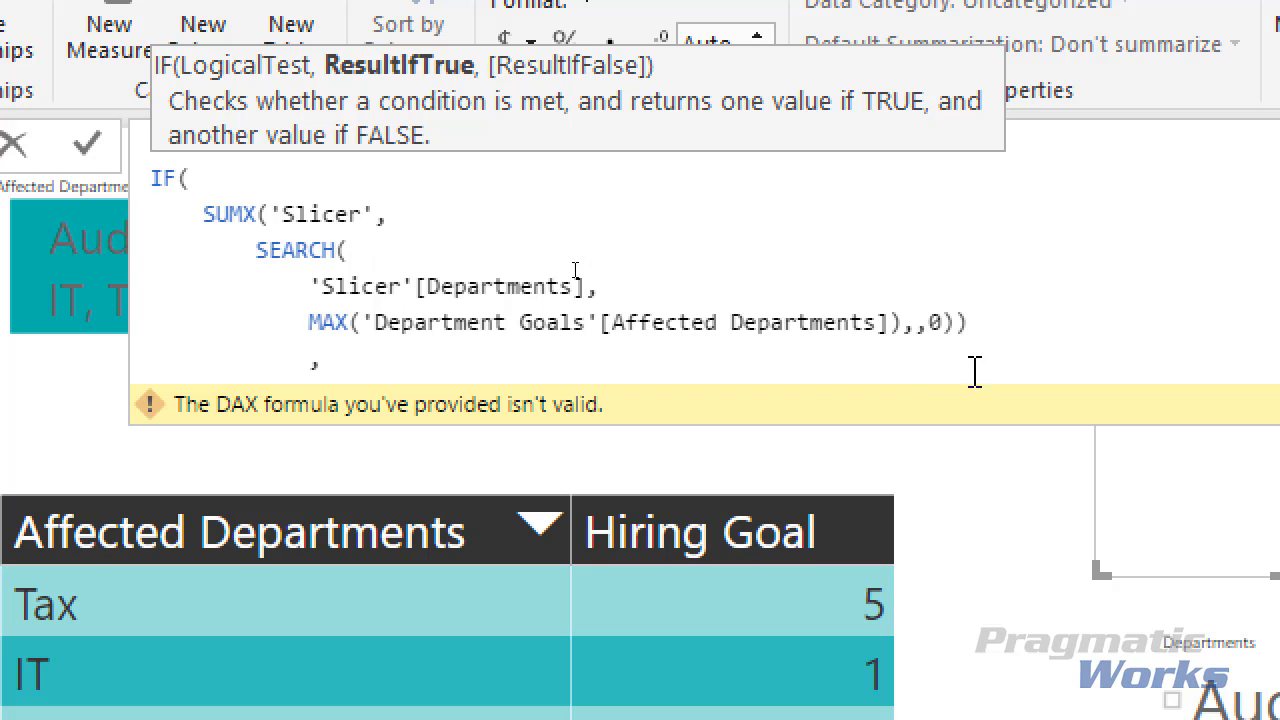
pyautogui.click(975, 324)
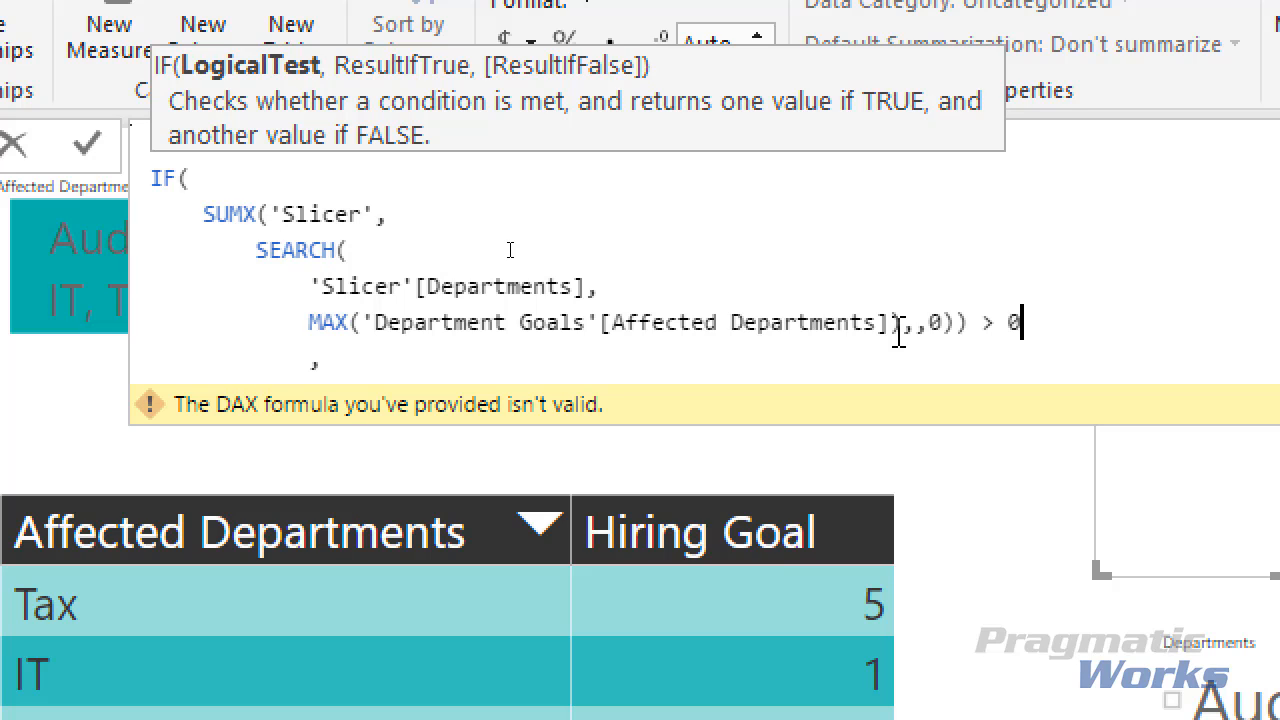
# Set the IF results to "True" and "False" on separate comma-led lines and close the IF function
pyautogui.click(466, 361)
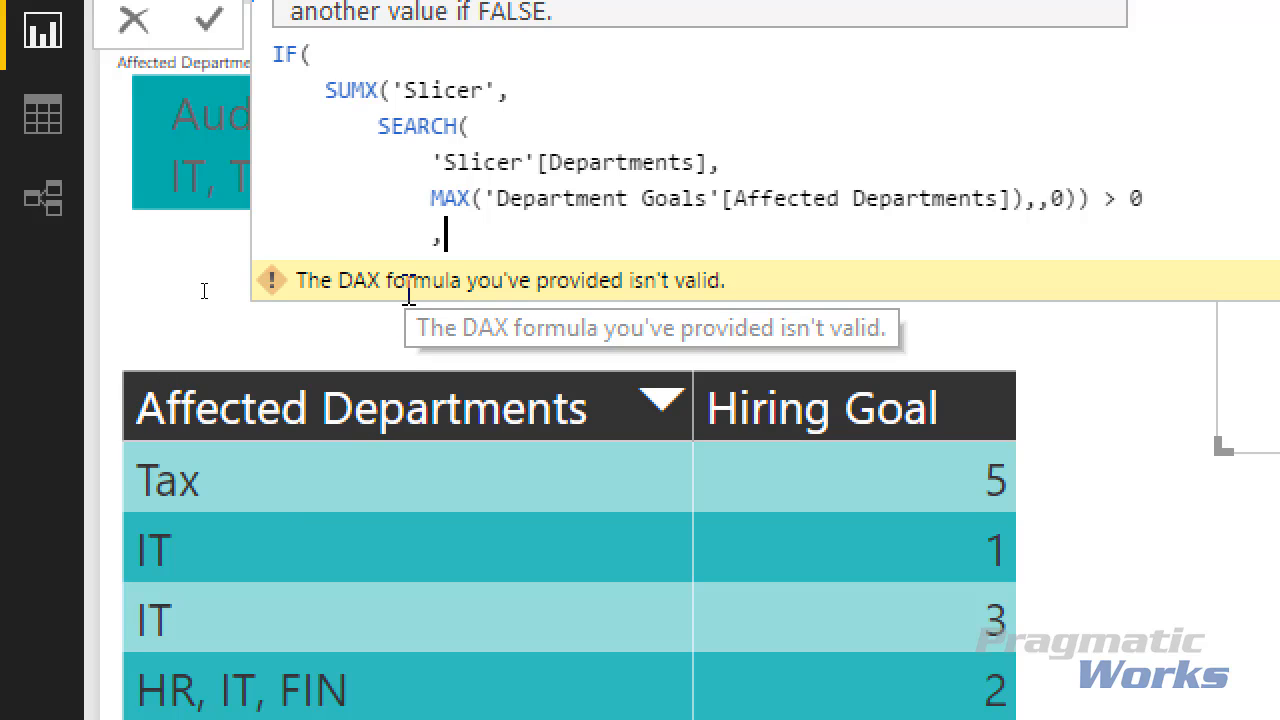
pyautogui.write('"tRU')
pyautogui.press('BackSpace')
pyautogui.press('BackSpace')
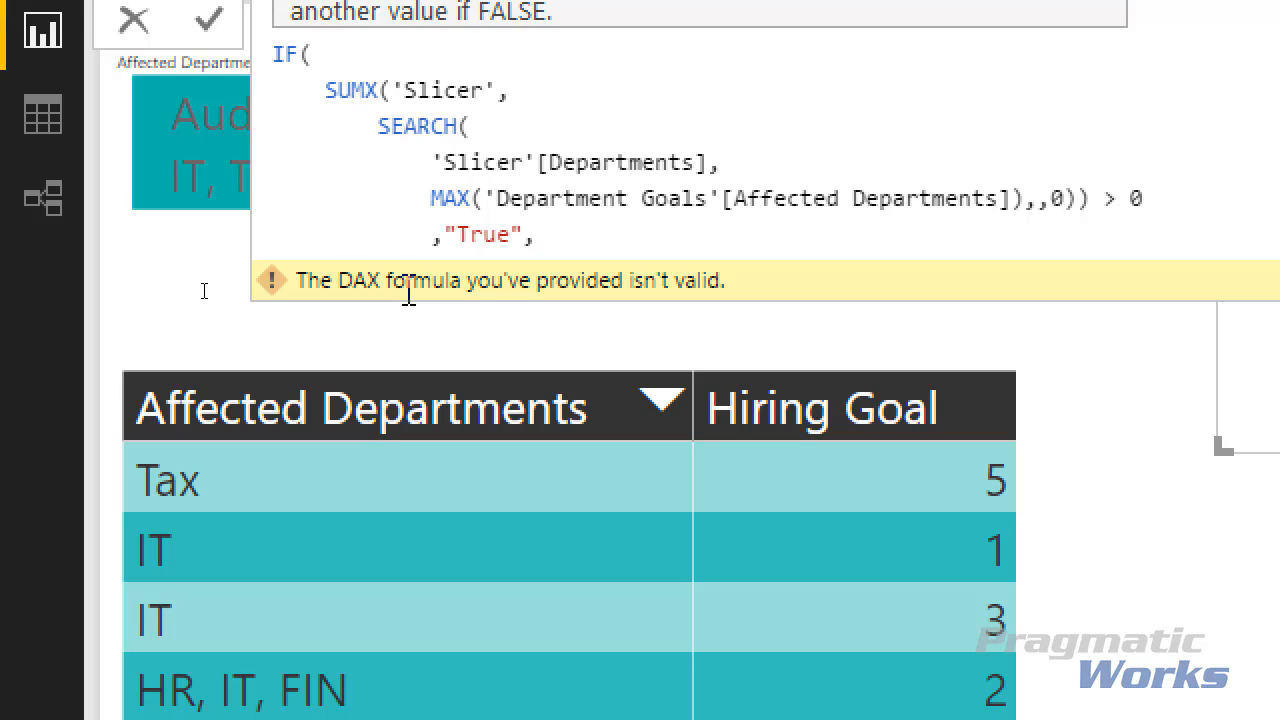
pyautogui.hotkey('shift', 'Return')
pyautogui.write(',"F')
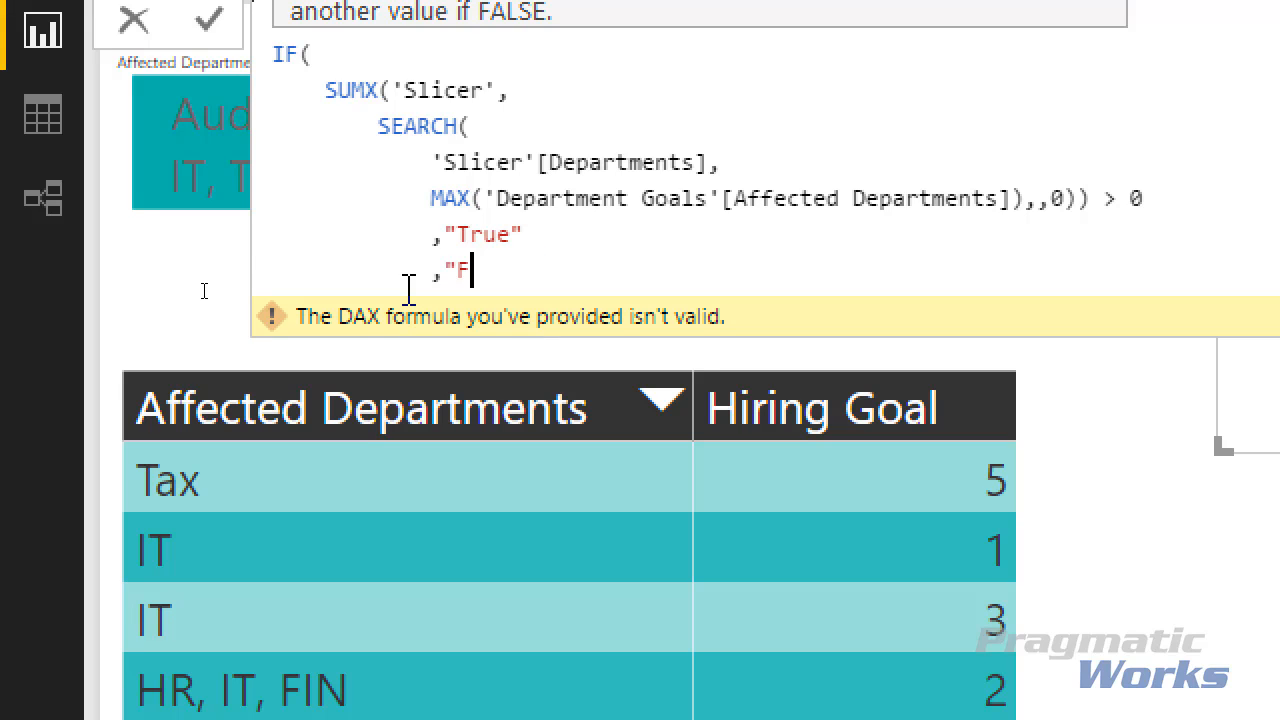
pyautogui.write('alse")')
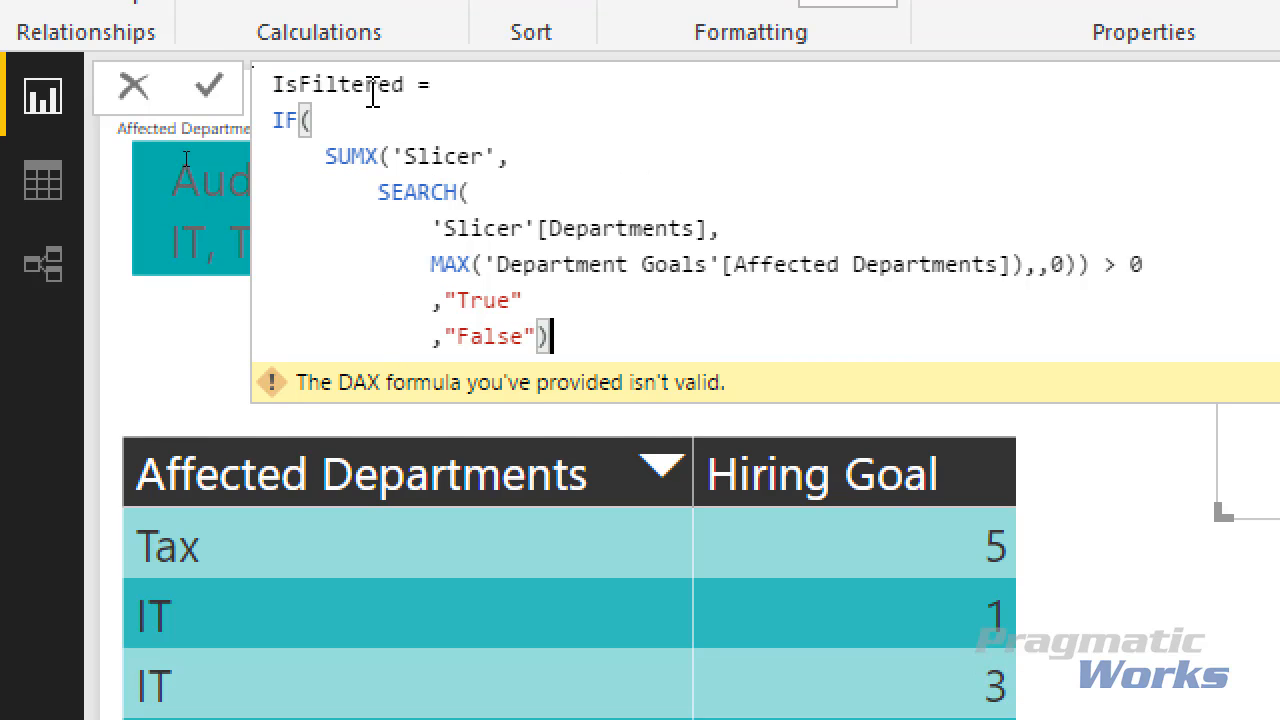
# Review the IsFiltered formula's SUMX table, SEARCH text argument and MAX of the Affected Departments column
pyautogui.click(325, 92)
pyautogui.moveTo(339, 173); pyautogui.dragTo(503, 139)
pyautogui.click(501, 165)
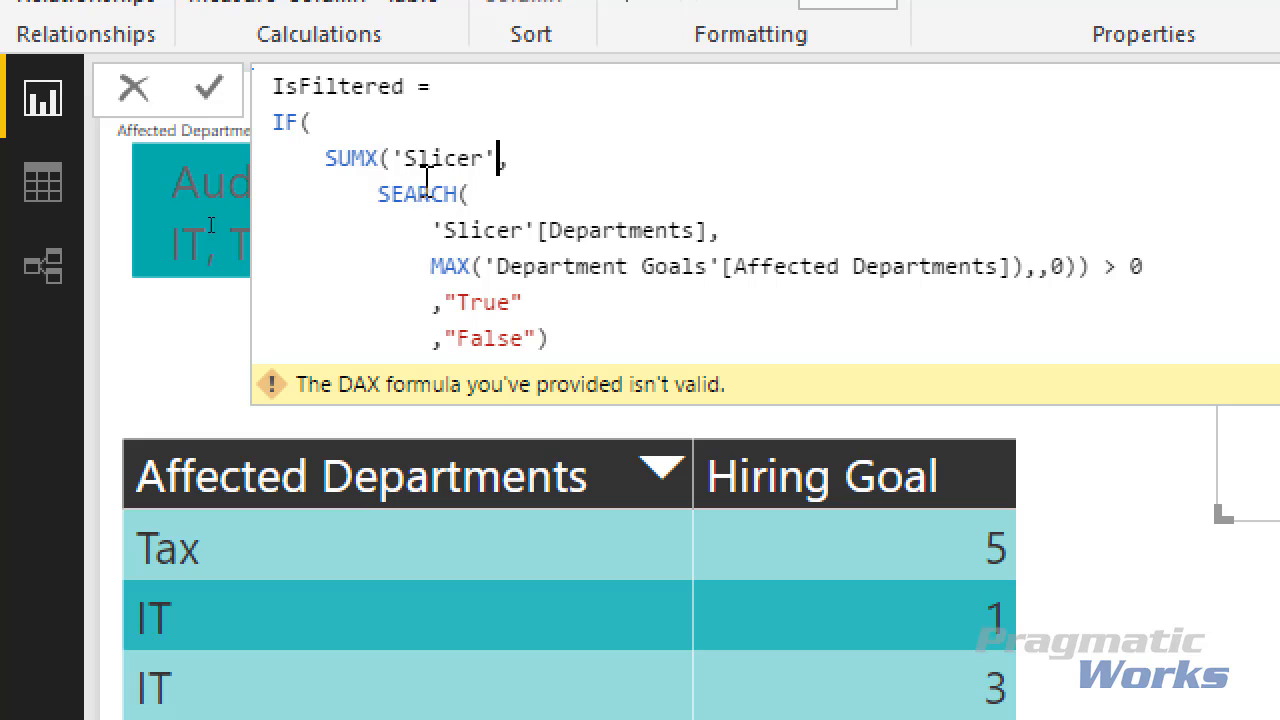
pyautogui.moveTo(430, 232); pyautogui.dragTo(254, 234)
pyautogui.click(1150, 264)
pyautogui.click(480, 266)
pyautogui.moveTo(374, 258); pyautogui.dragTo(823, 266)
pyautogui.click(836, 266)
pyautogui.click(818, 267)
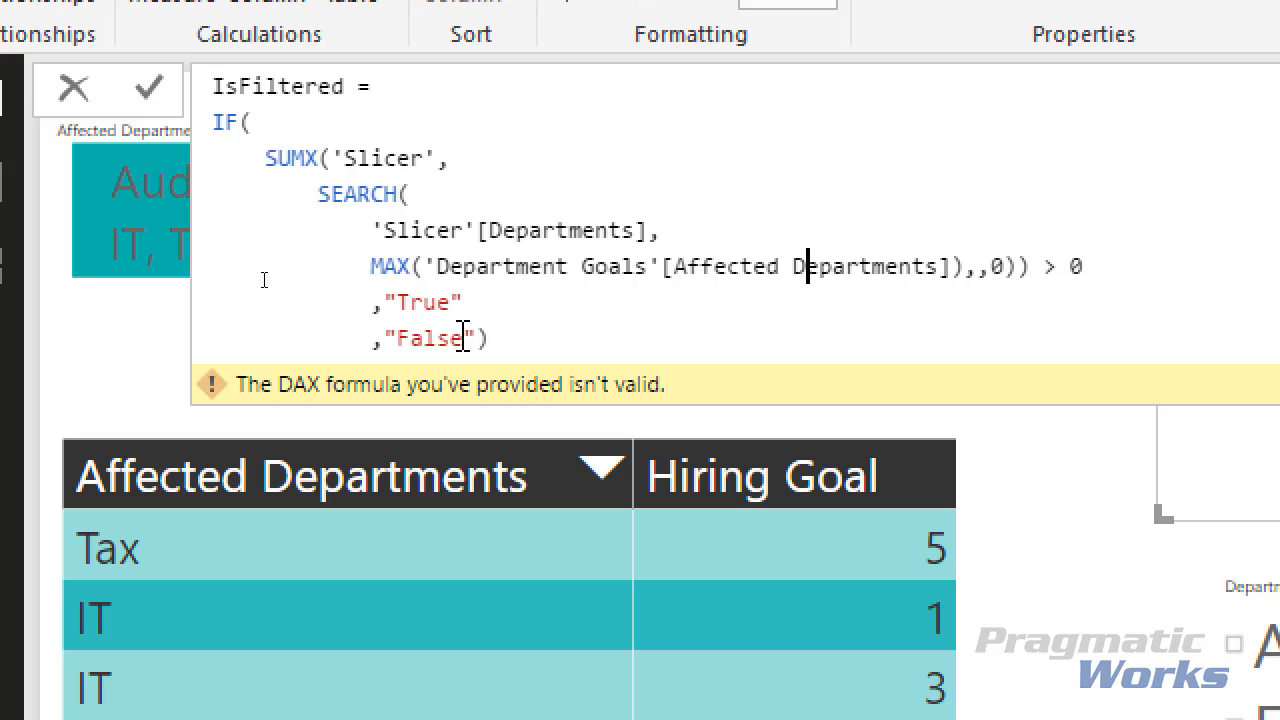
# Commit the IsFiltered measure and collapse the expanded formula editor
pyautogui.click(512, 338)
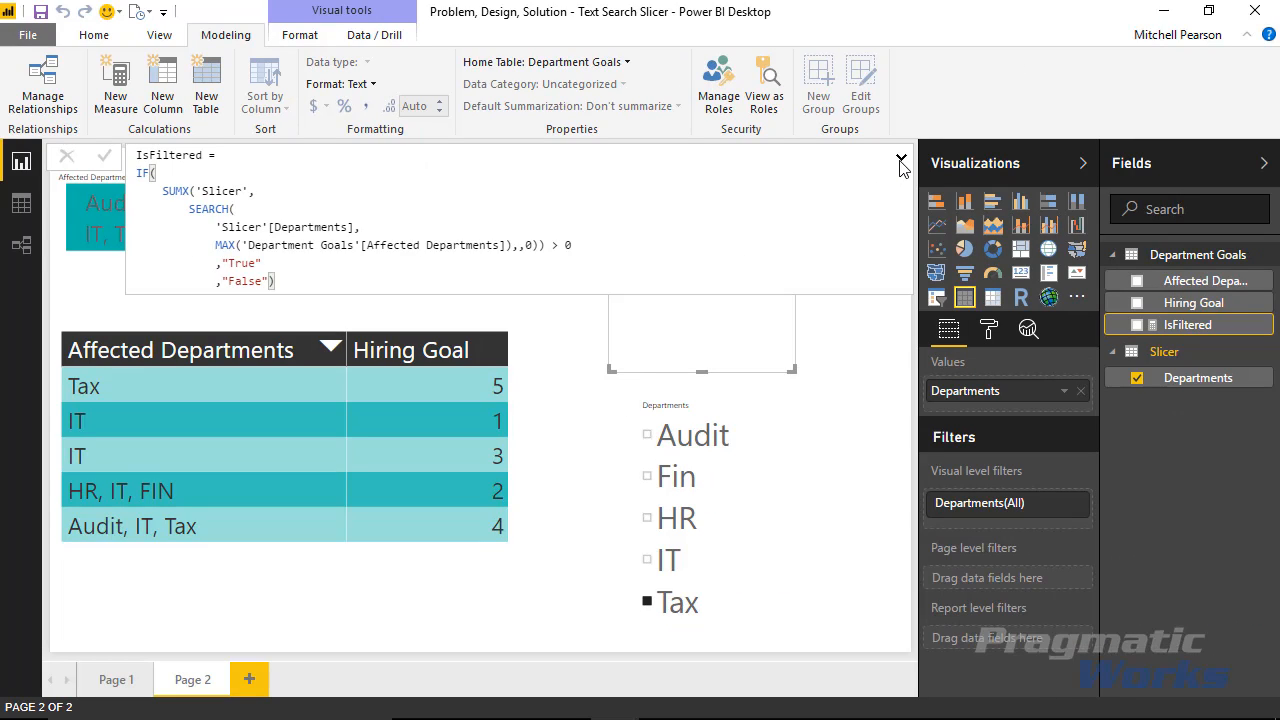
pyautogui.click(901, 160)
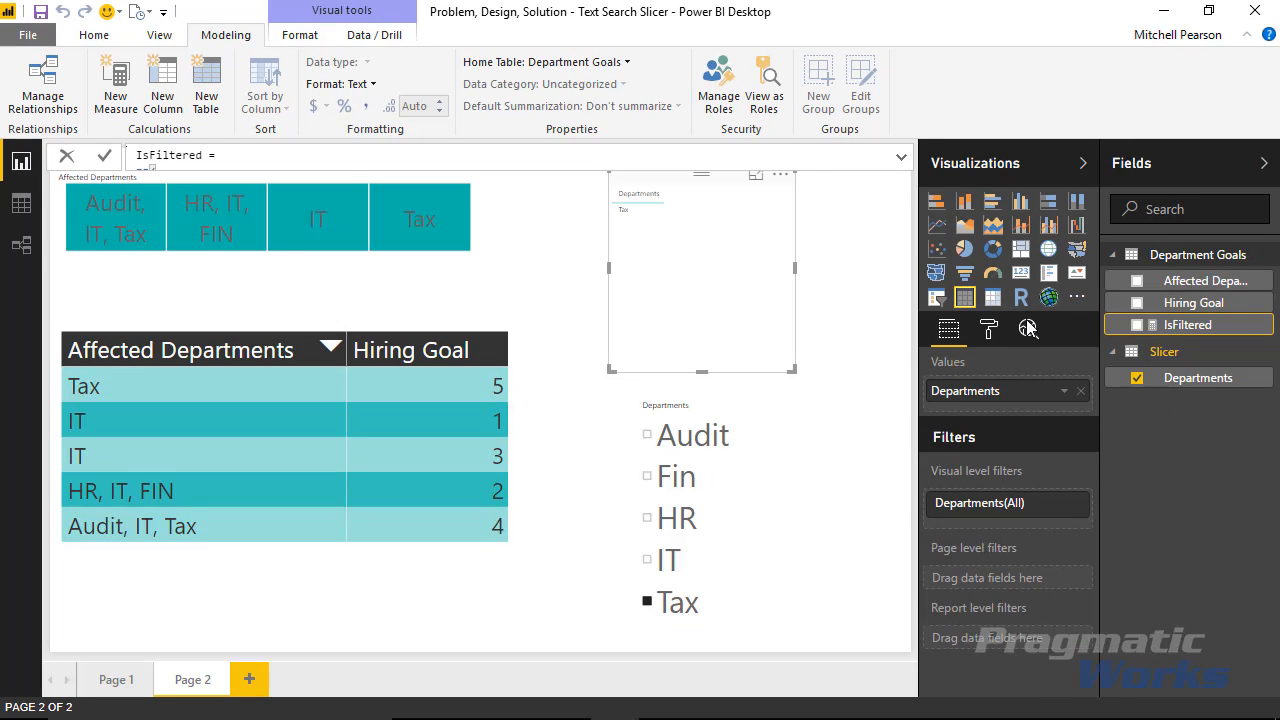
# Set the values text size of the Departments table visual to 30
pyautogui.click(987, 333)
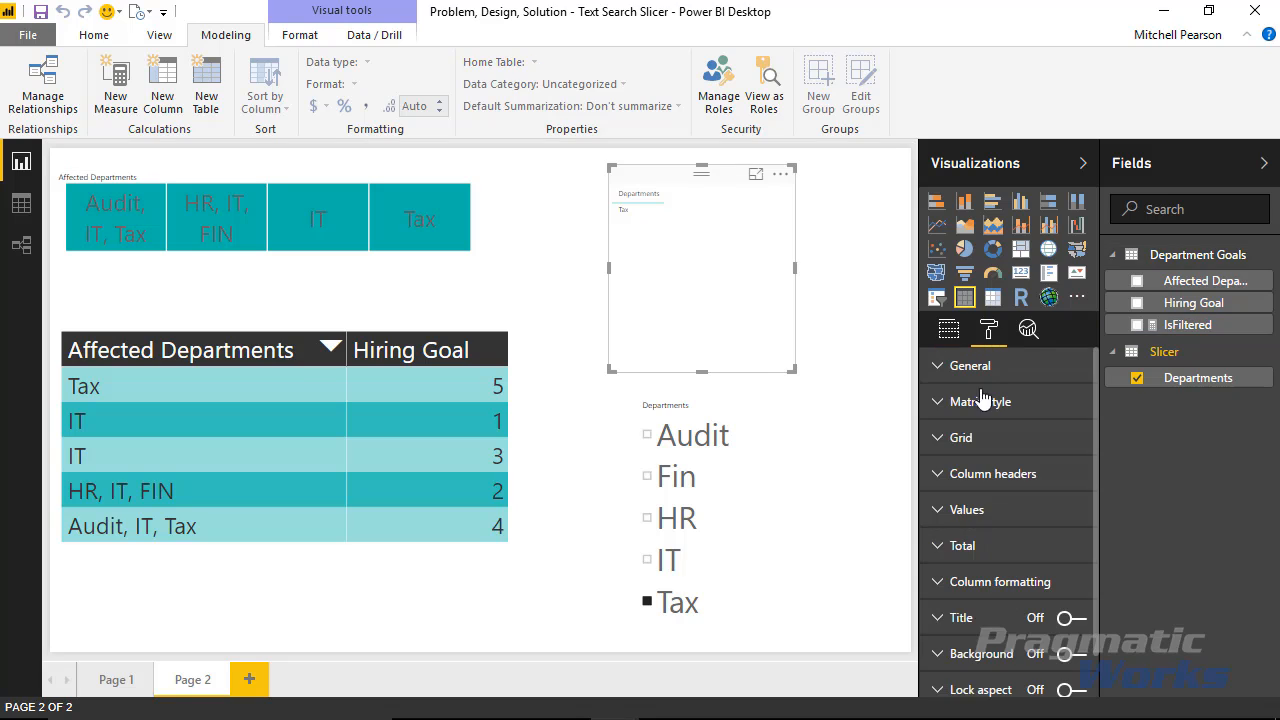
pyautogui.click(965, 511)
pyautogui.scroll(-3, 1041, 566)
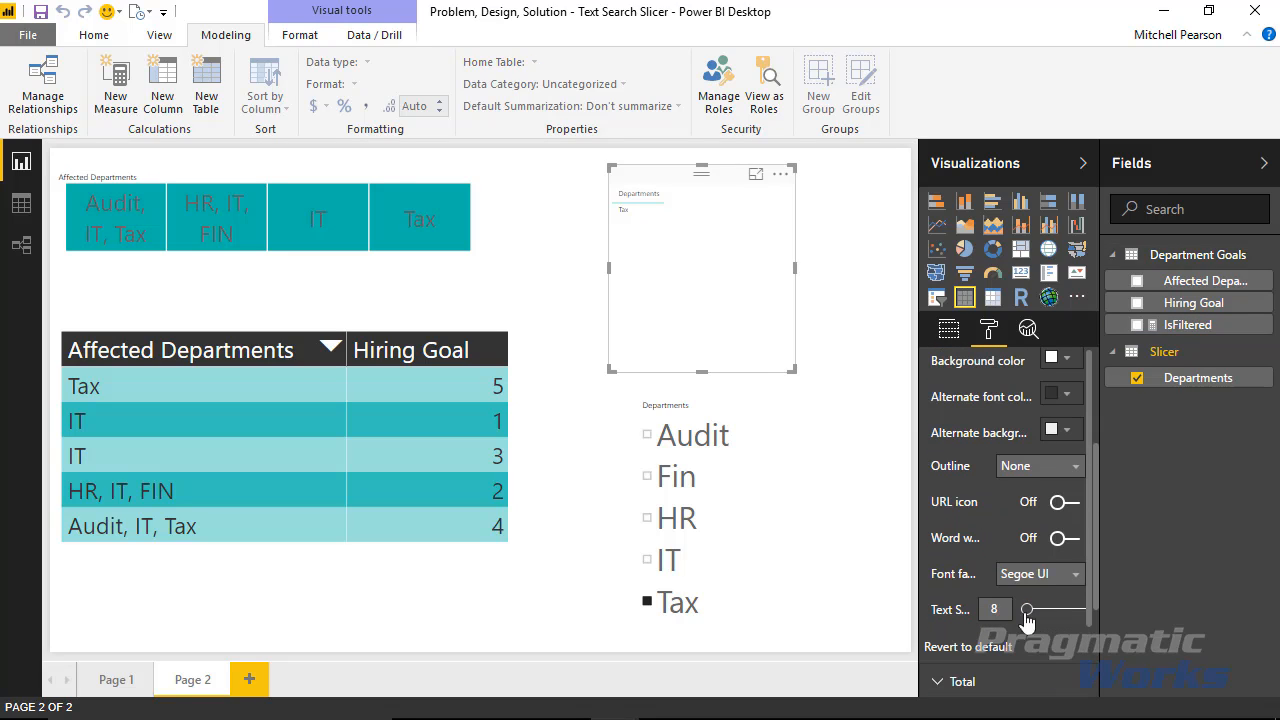
pyautogui.moveTo(1034, 608); pyautogui.dragTo(1063, 609)
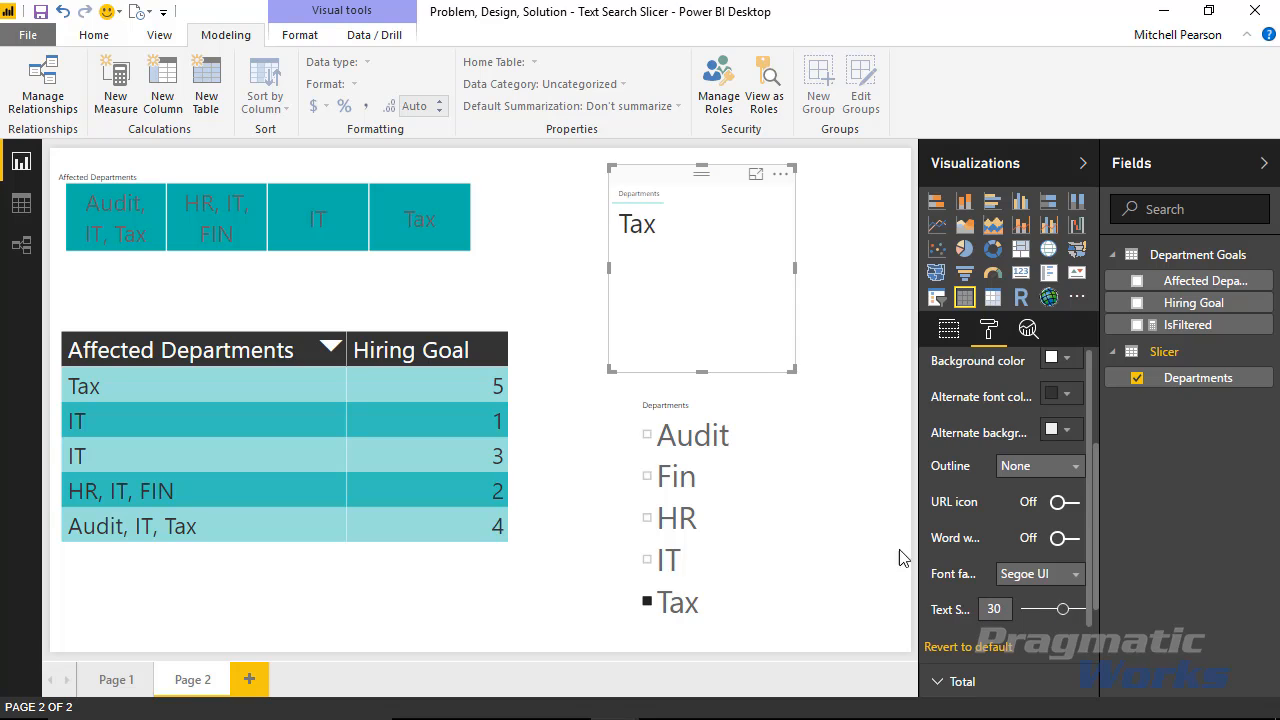
# Shift the Departments table and the Departments slicer to the right to free space beside the hiring goals table
pyautogui.click(709, 404)
pyautogui.click(704, 183)
pyautogui.moveTo(706, 400); pyautogui.dragTo(740, 395)
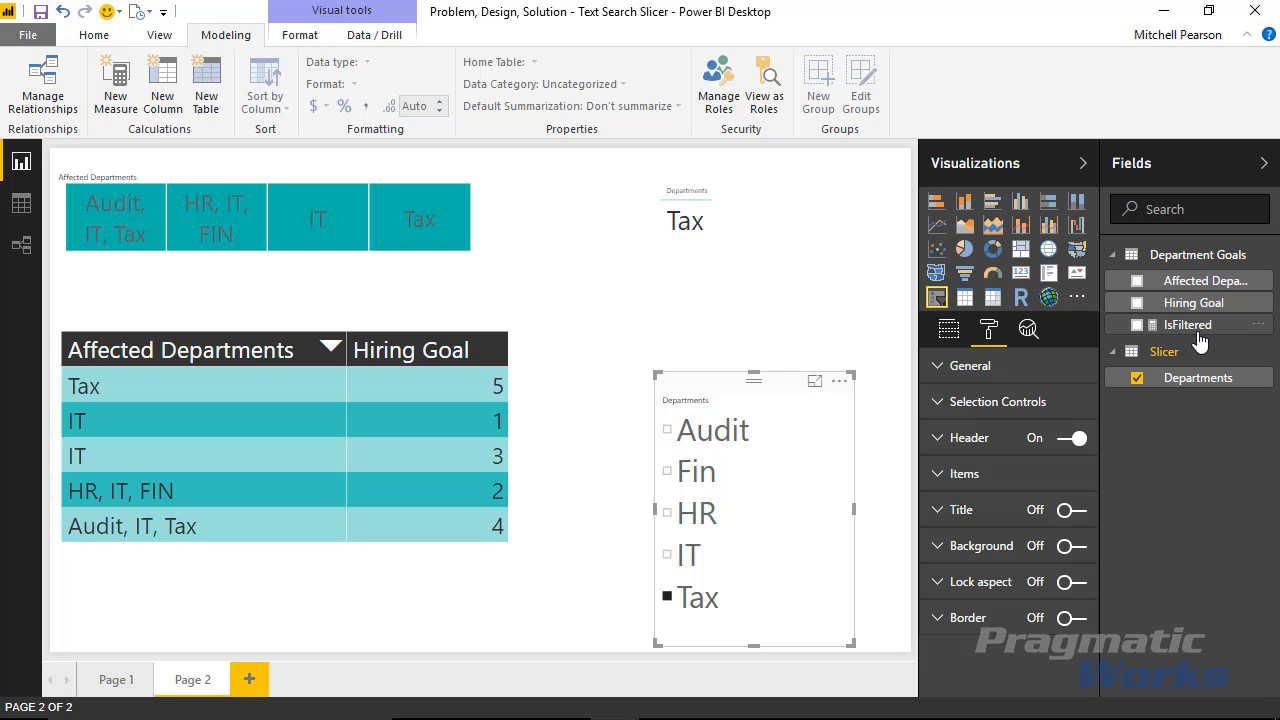
# Add the IsFiltered measure to the Affected Departments and Hiring Goal table, and widen the table to fit it
pyautogui.moveTo(1196, 341); pyautogui.dragTo(515, 440)
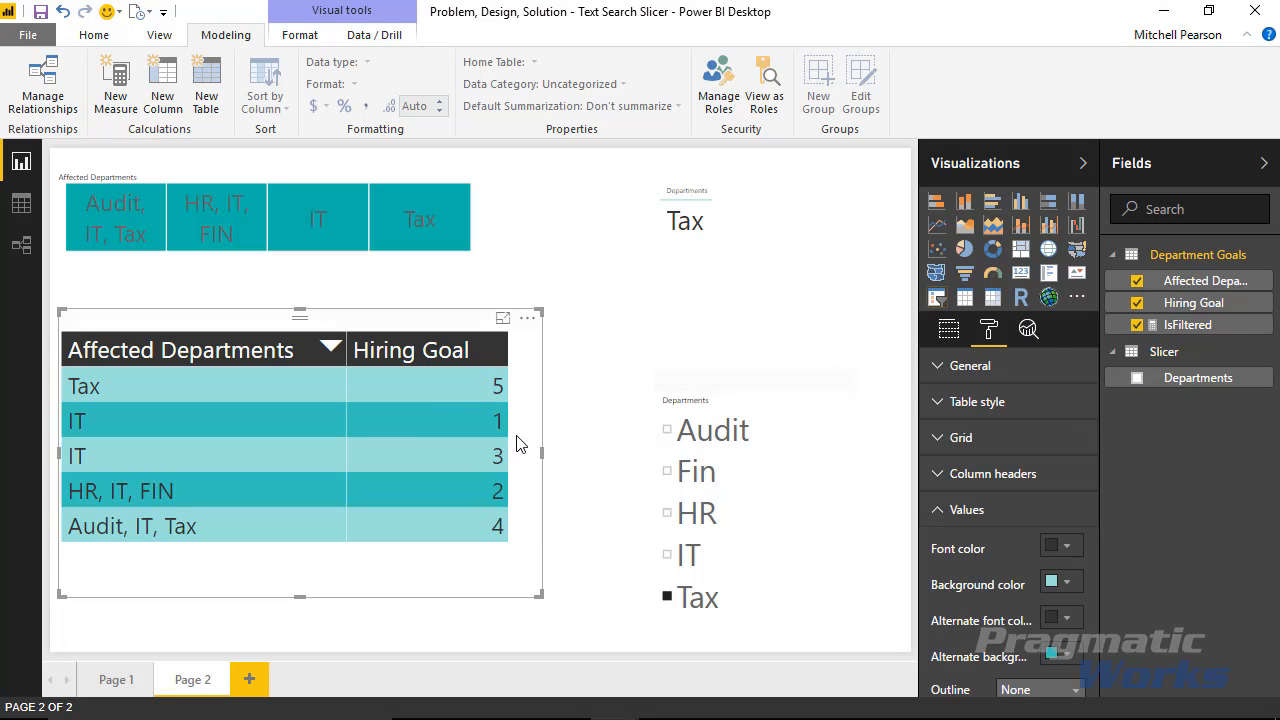
pyautogui.moveTo(541, 594); pyautogui.dragTo(616, 590)
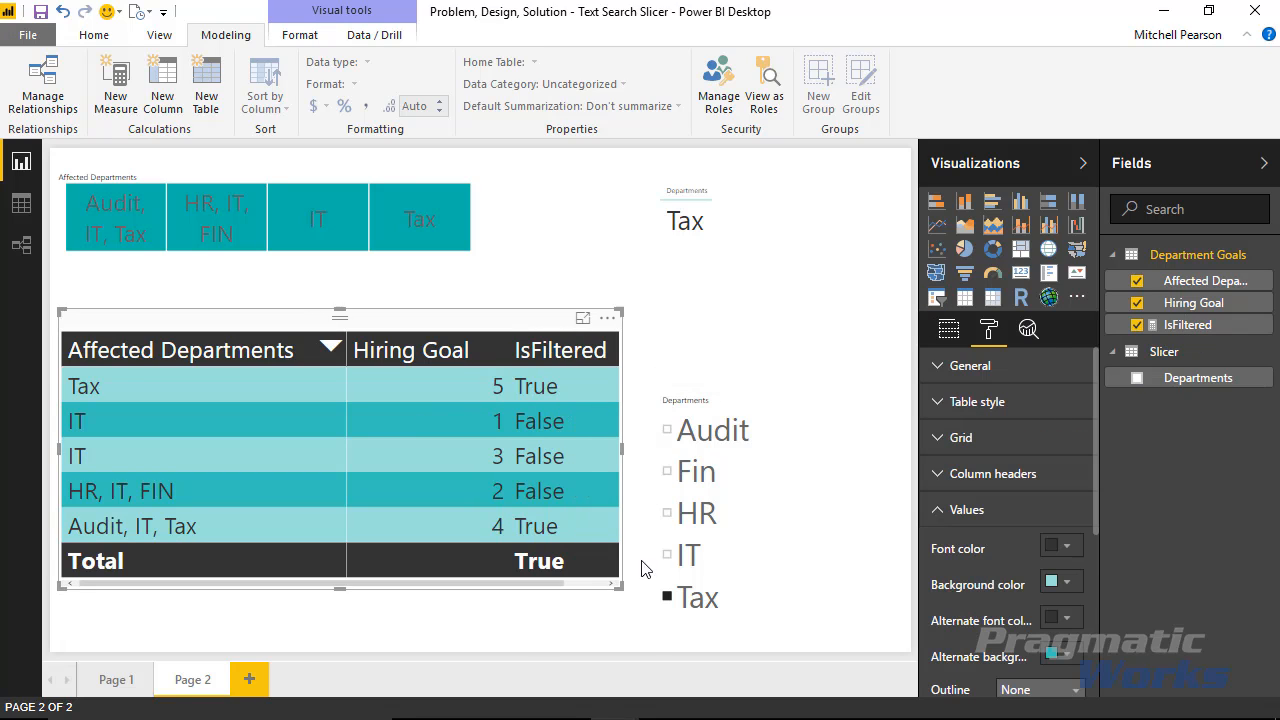
# Move the Departments slicer up beside the hiring goals table and add HR to its Tax selection
pyautogui.click(700, 390)
pyautogui.moveTo(700, 390); pyautogui.dragTo(697, 331)
pyautogui.click(697, 331)
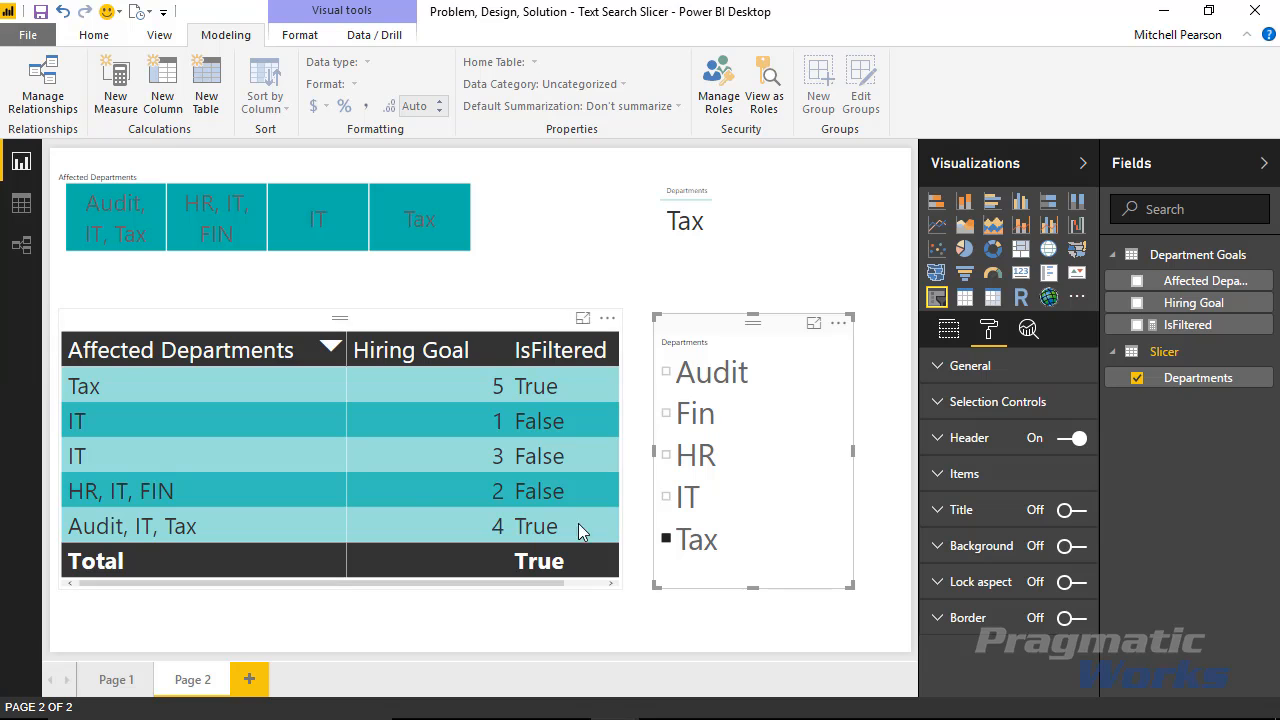
pyautogui.keyDown('ctrl'); pyautogui.click(671, 457); pyautogui.keyUp('ctrl')
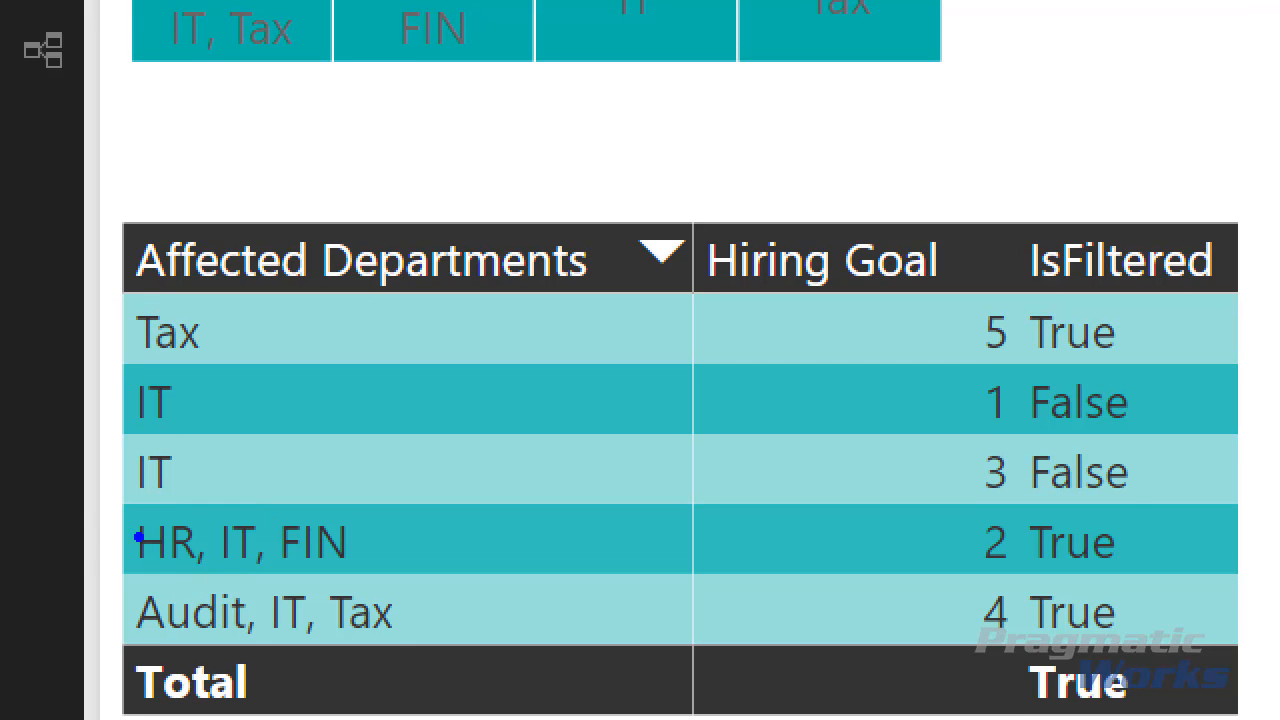
pyautogui.moveTo(87, 509)
pyautogui.mouseDown()
pyautogui.moveTo(128, 543)
pyautogui.moveTo(237, 573)
pyautogui.mouseUp()
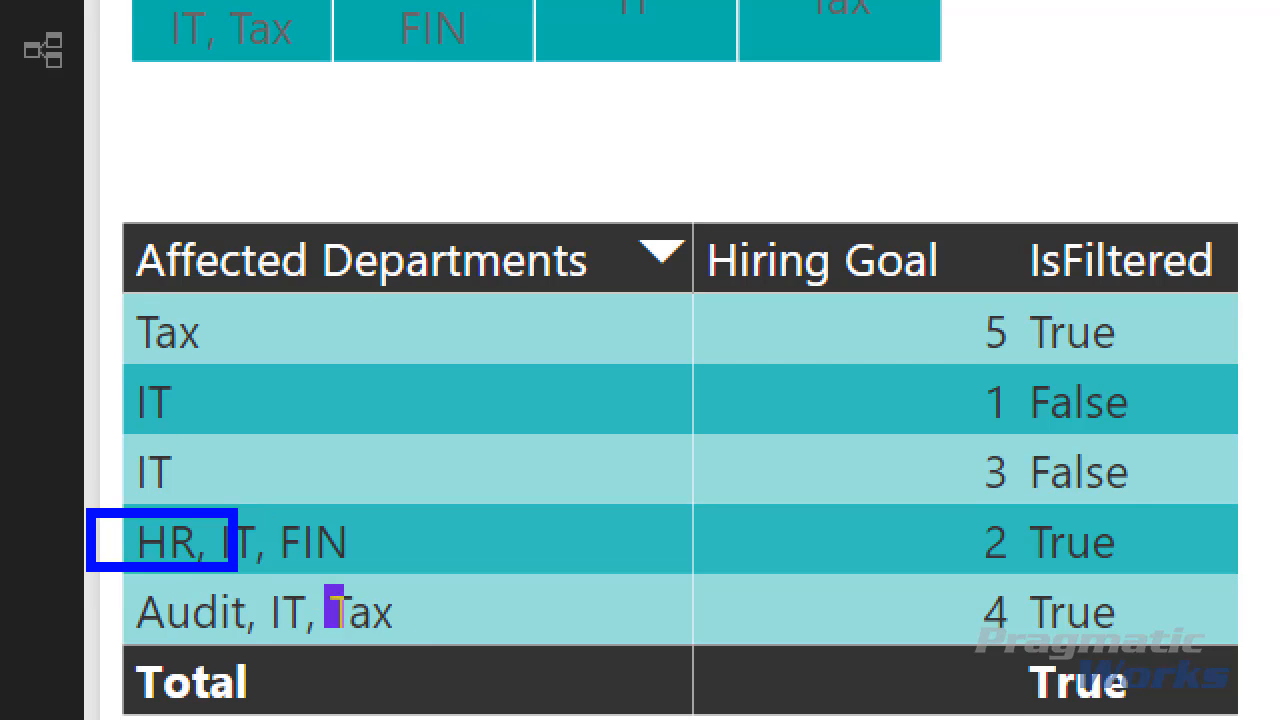
pyautogui.moveTo(339, 623); pyautogui.dragTo(411, 641)
pyautogui.moveTo(115, 305)
pyautogui.mouseDown()
pyautogui.moveTo(167, 357)
pyautogui.moveTo(209, 357)
pyautogui.mouseUp()
pyautogui.moveTo(913, 333); pyautogui.dragTo(332, 333)
pyautogui.moveTo(916, 546); pyautogui.dragTo(421, 545)
pyautogui.moveTo(922, 609); pyautogui.dragTo(430, 609)
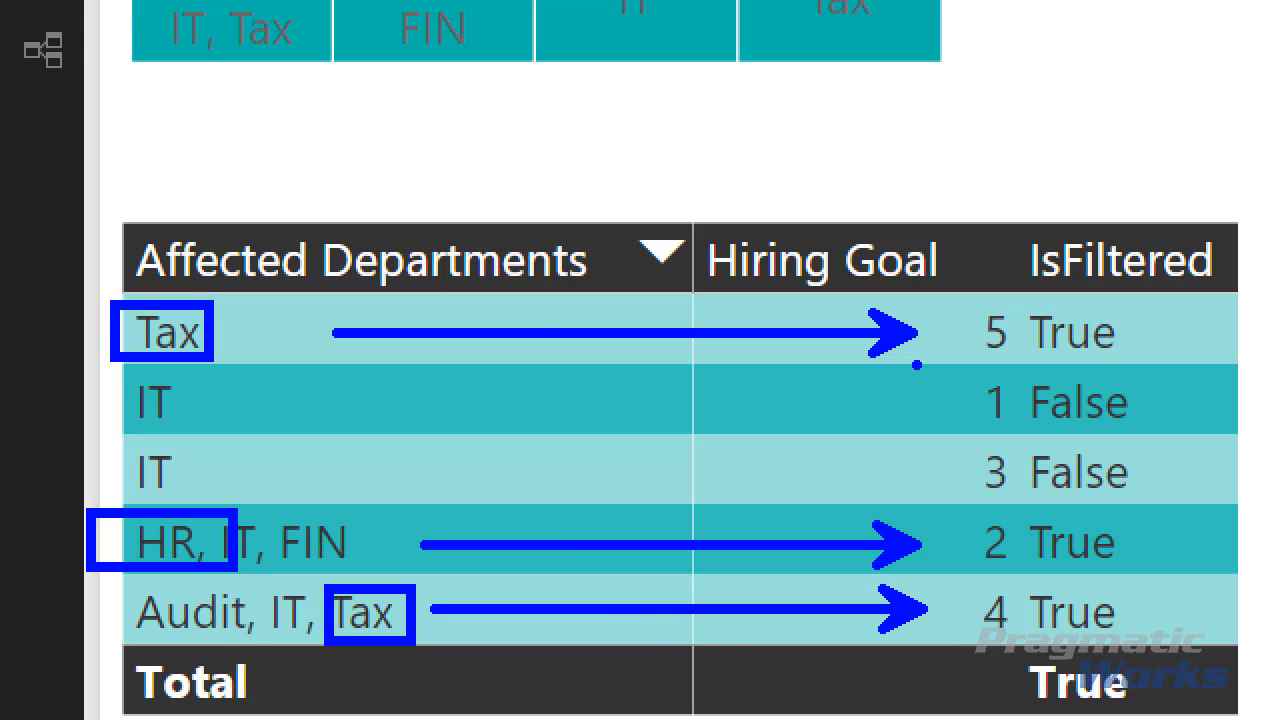
pyautogui.press('Escape')
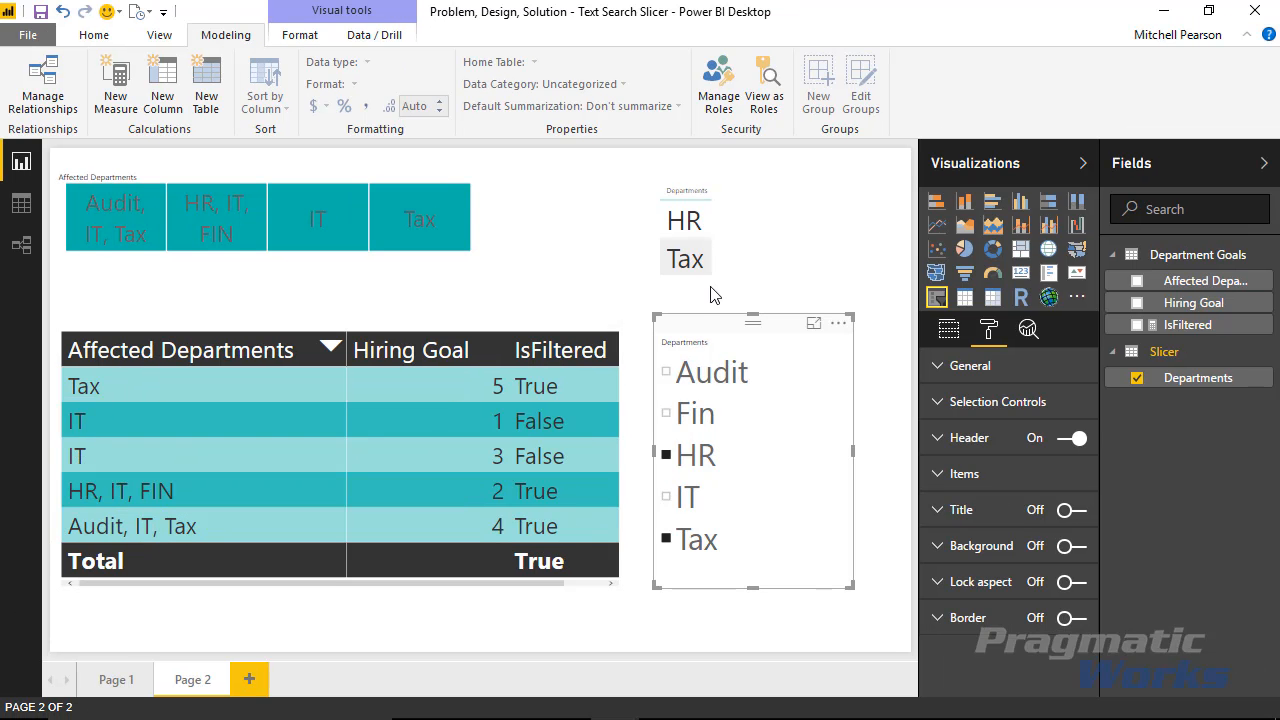
# Reposition and shorten the Departments table above the slicer, and move the hiring goals table up slightly
pyautogui.moveTo(697, 183); pyautogui.dragTo(698, 179)
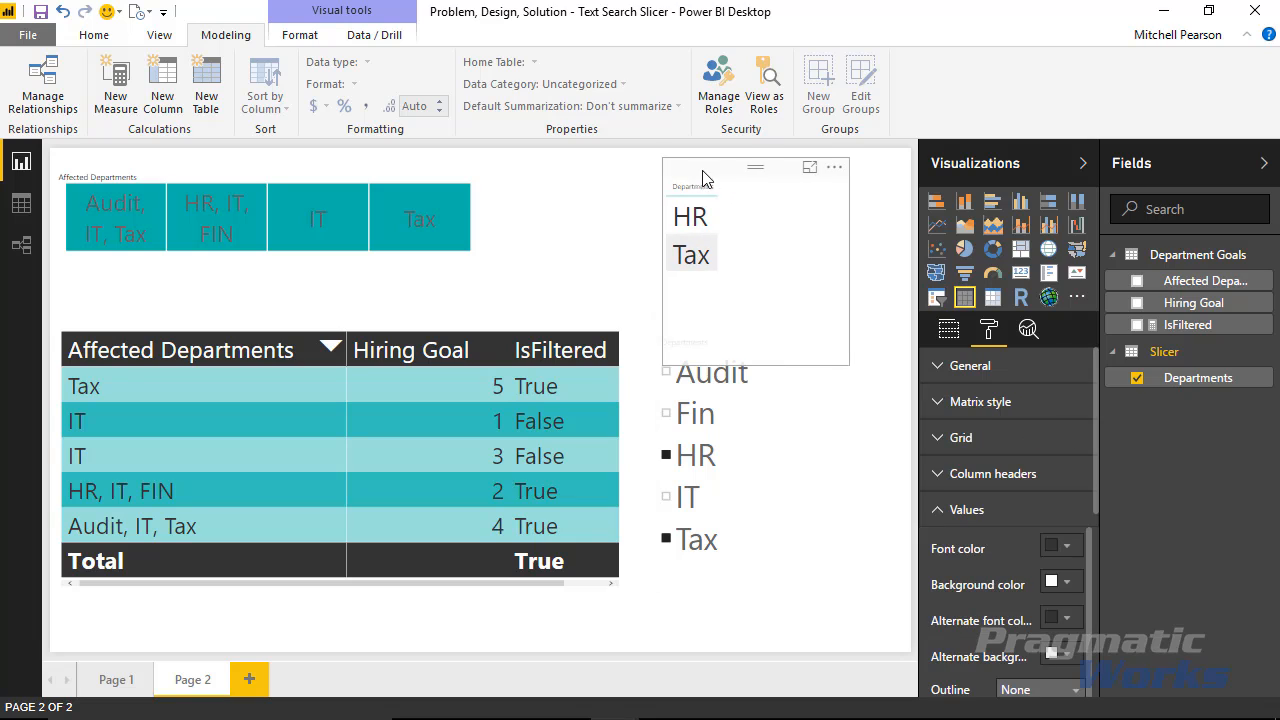
pyautogui.moveTo(748, 362); pyautogui.dragTo(750, 297)
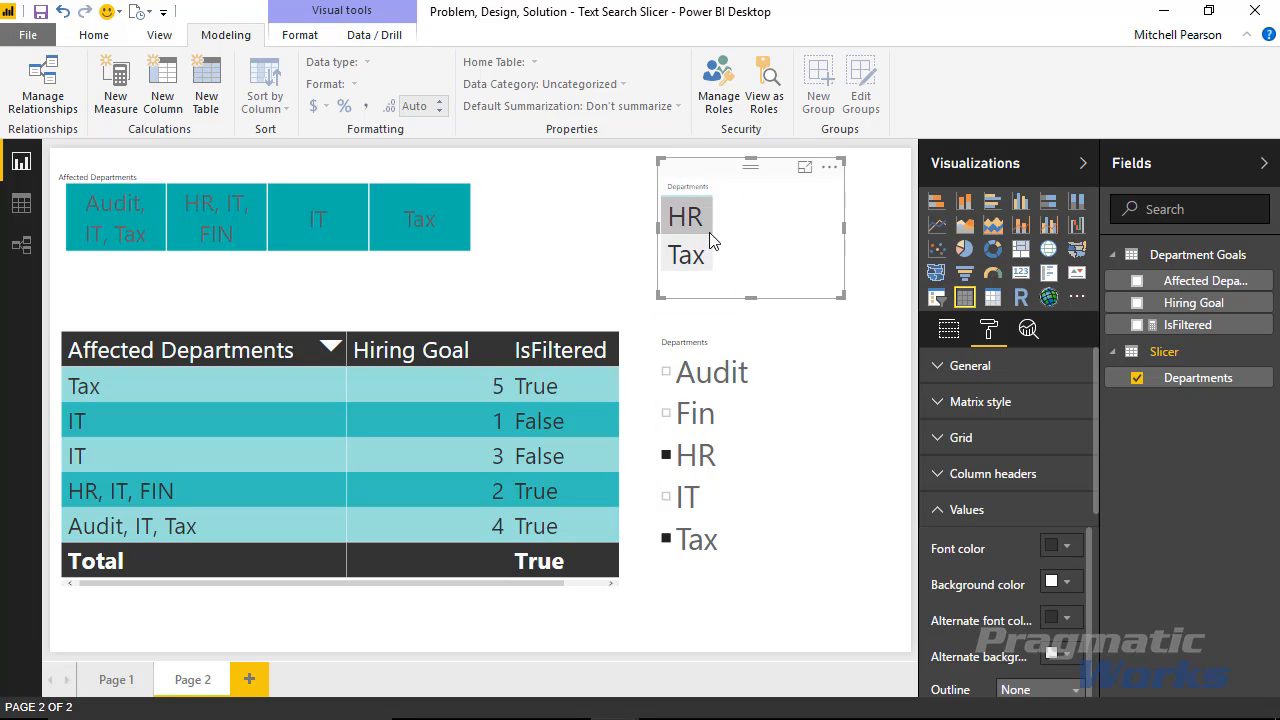
pyautogui.click(708, 333)
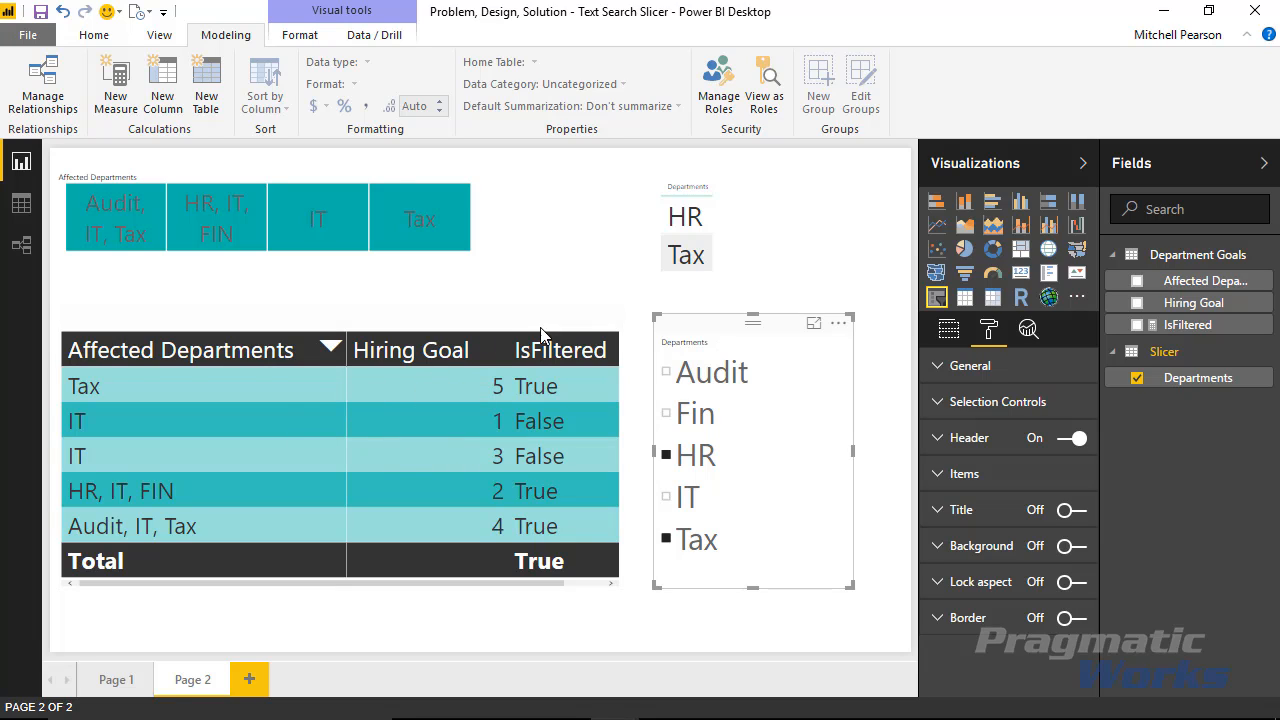
pyautogui.click(461, 325)
pyautogui.moveTo(461, 325); pyautogui.dragTo(453, 296)
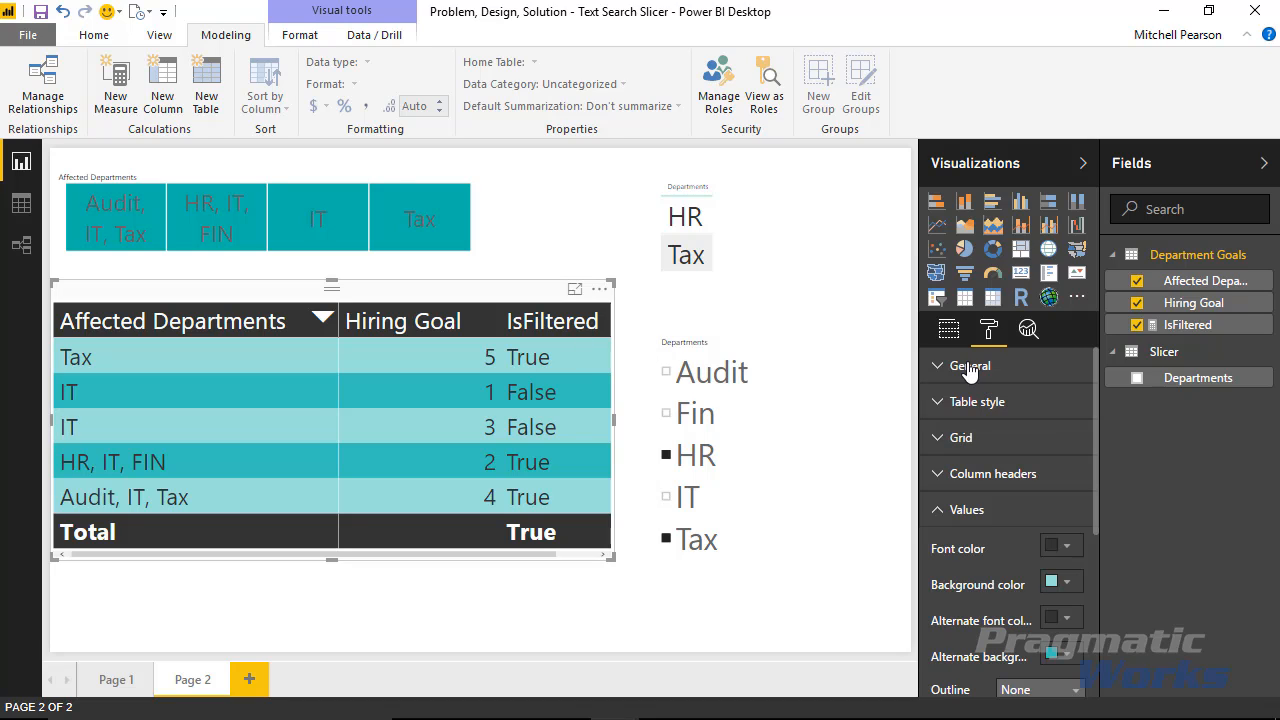
# Remove IsFiltered from the hiring goals table's values and from its visual level filters
pyautogui.click(948, 330)
pyautogui.click(1080, 441)
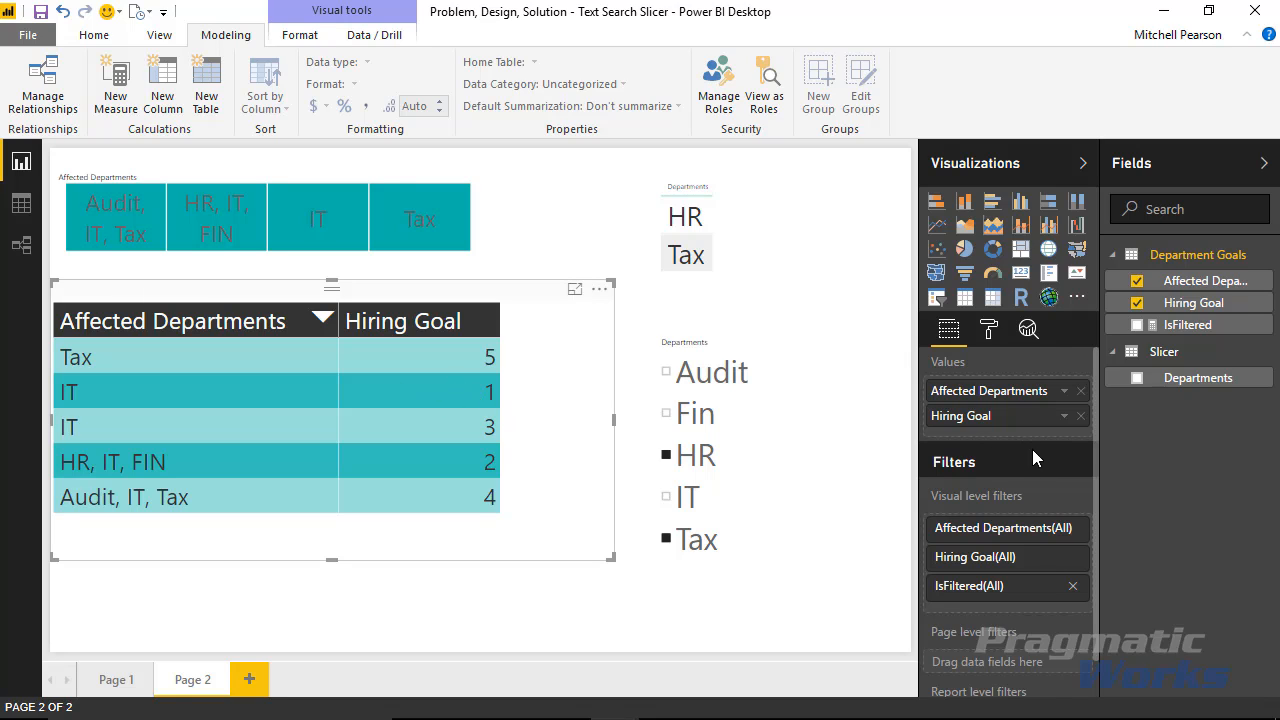
pyautogui.scroll(-1, 1032, 449)
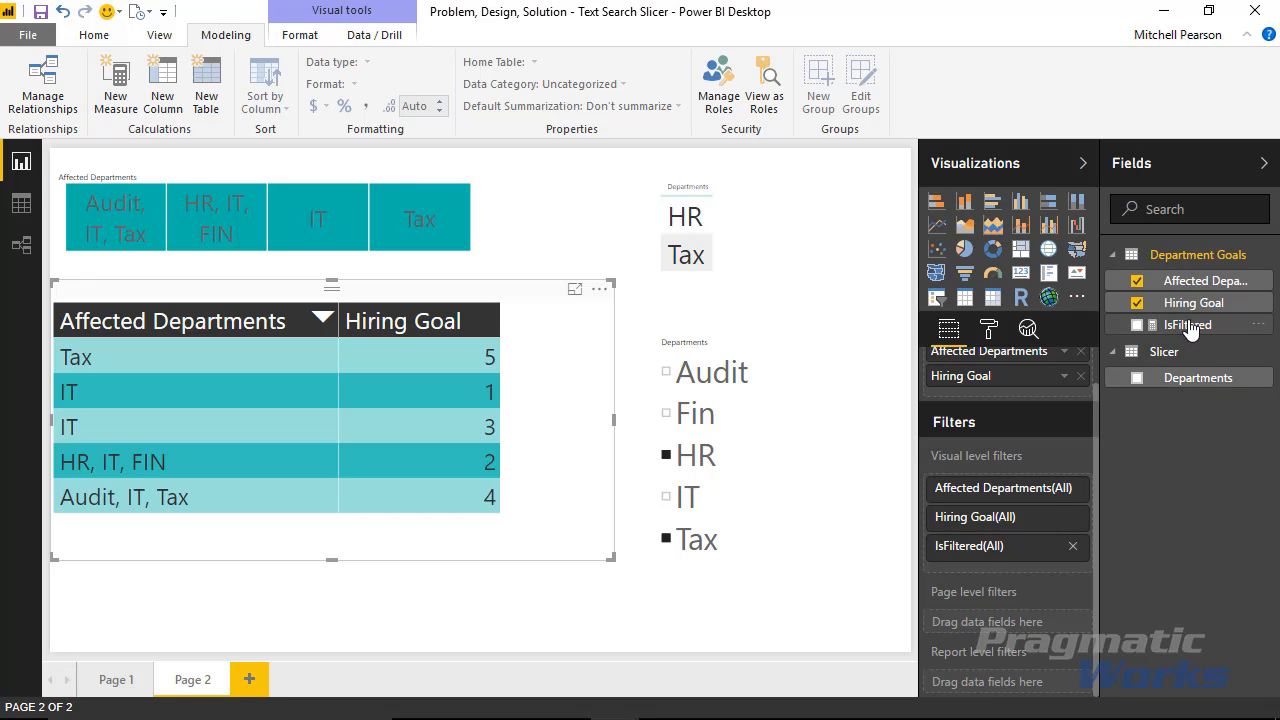
pyautogui.click(1073, 546)
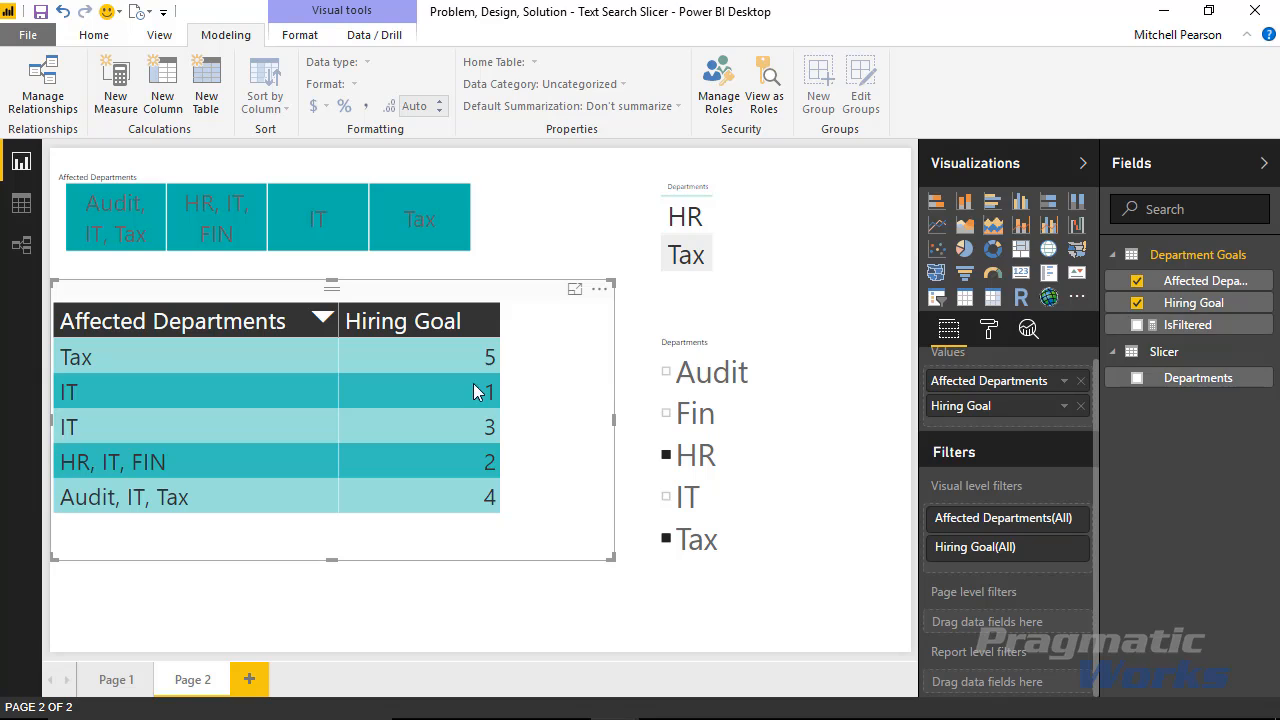
# Add the IsFiltered measure to the hiring goals table's visual level filters and apply the condition "is True"
pyautogui.moveTo(1172, 330); pyautogui.dragTo(1007, 566)
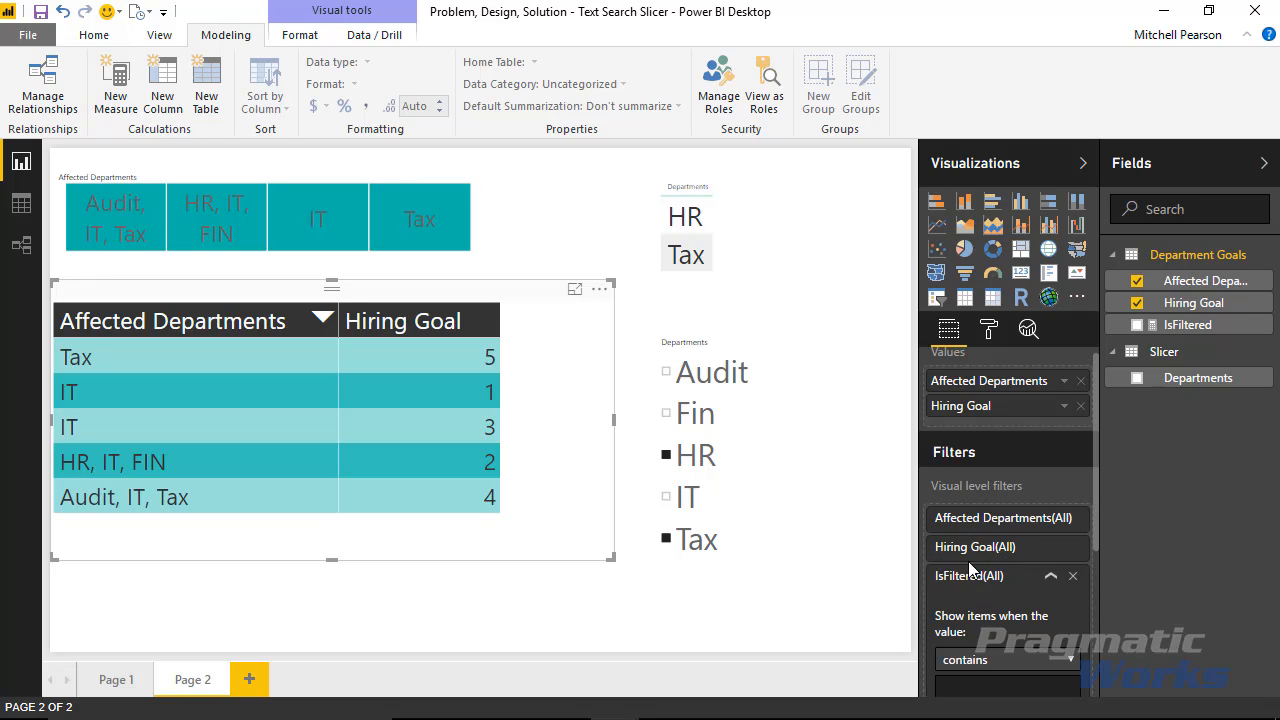
pyautogui.click(1050, 575)
pyautogui.click(1051, 547)
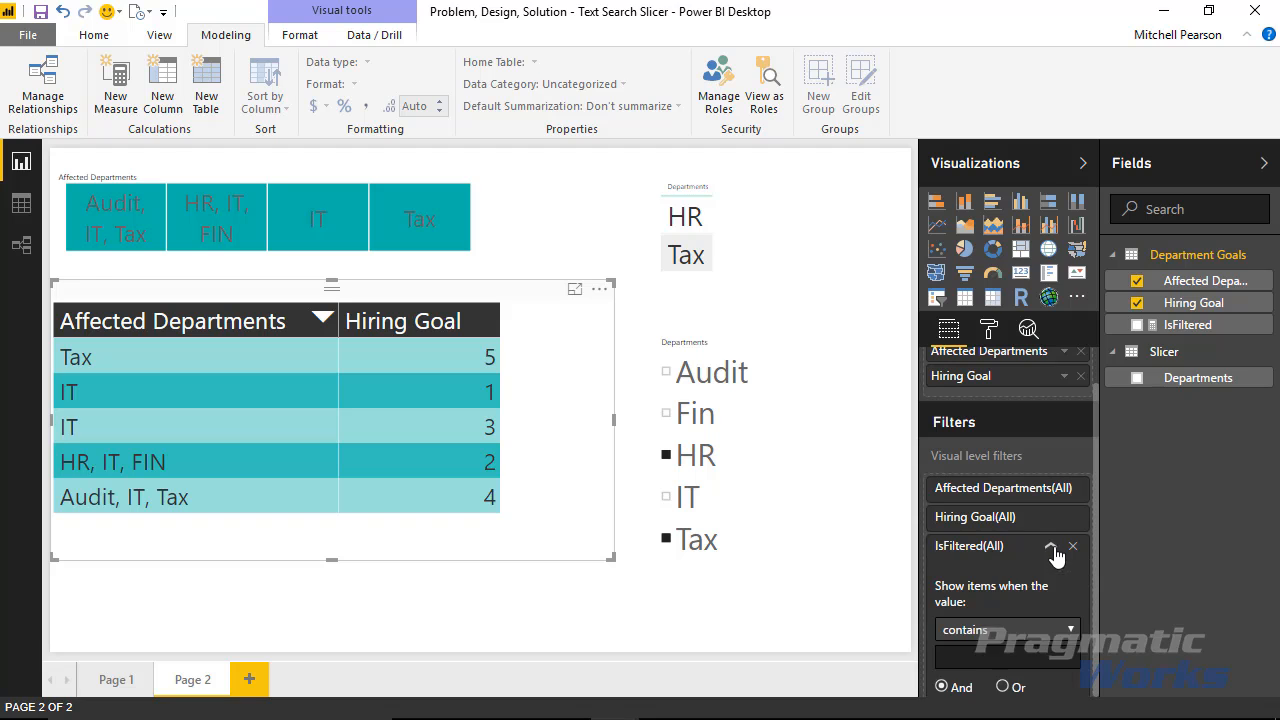
pyautogui.scroll(-3, 1020, 516)
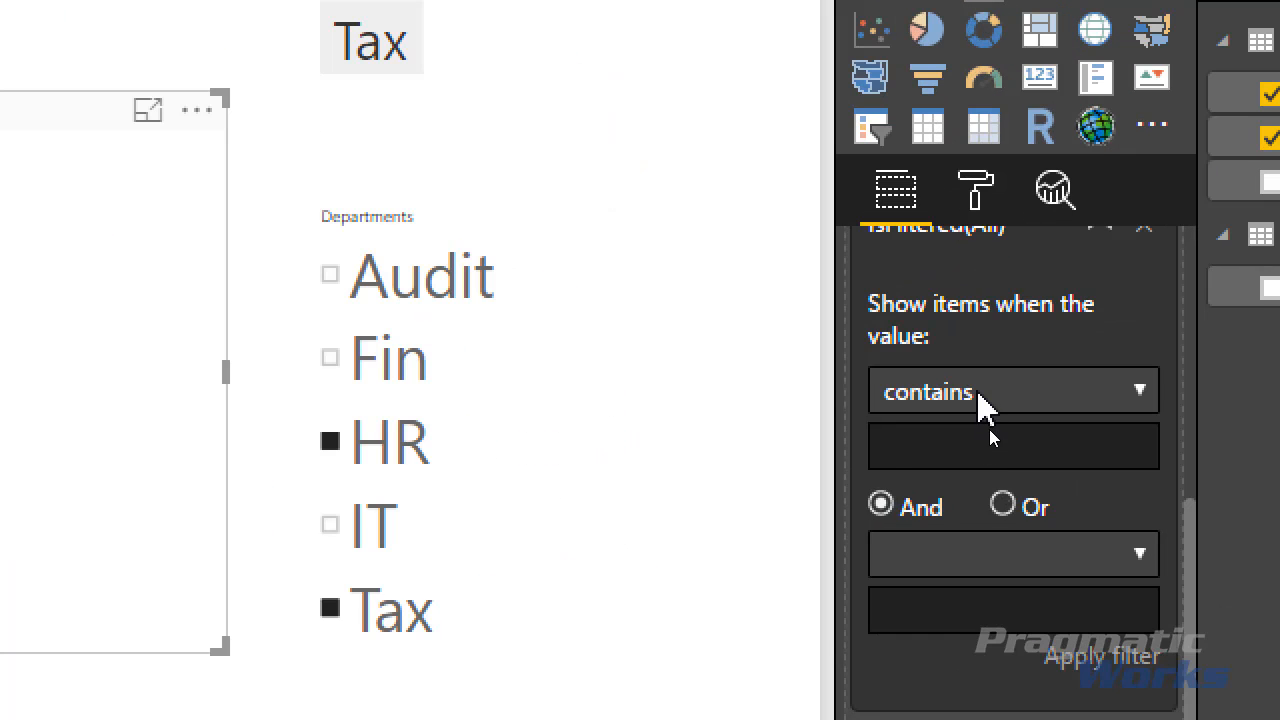
pyautogui.click(990, 432)
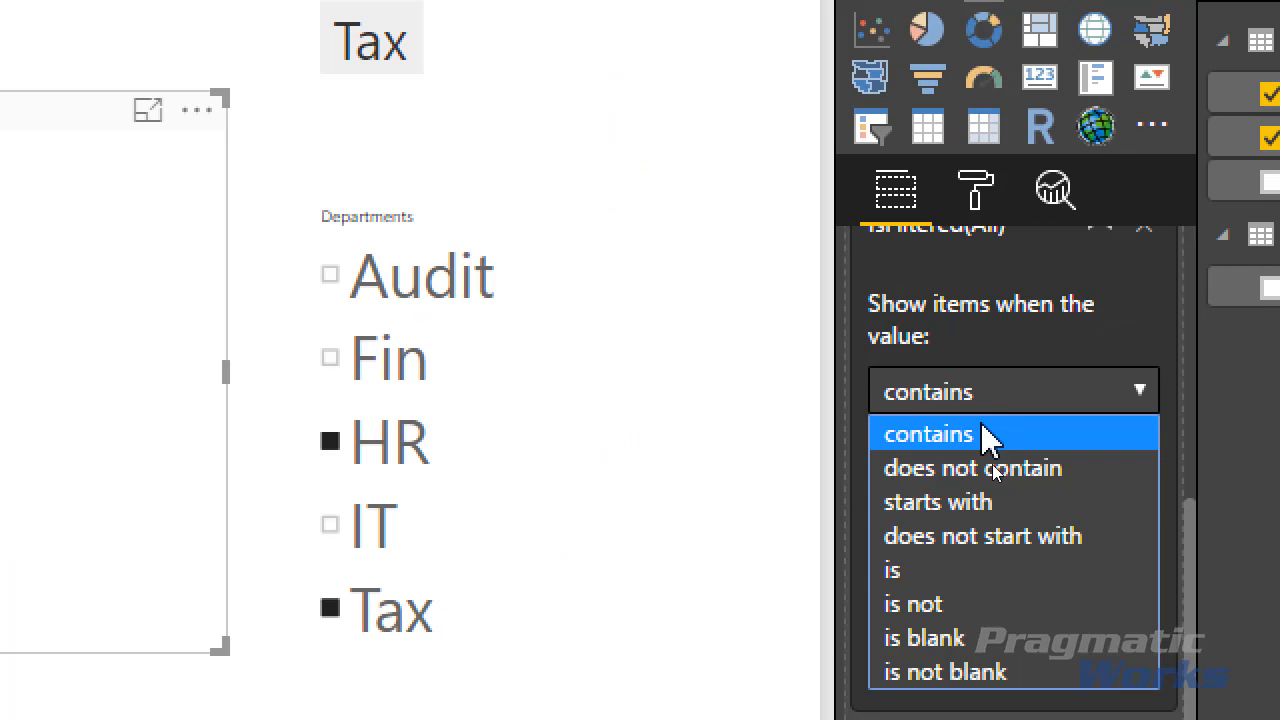
pyautogui.click(945, 572)
pyautogui.write('True')
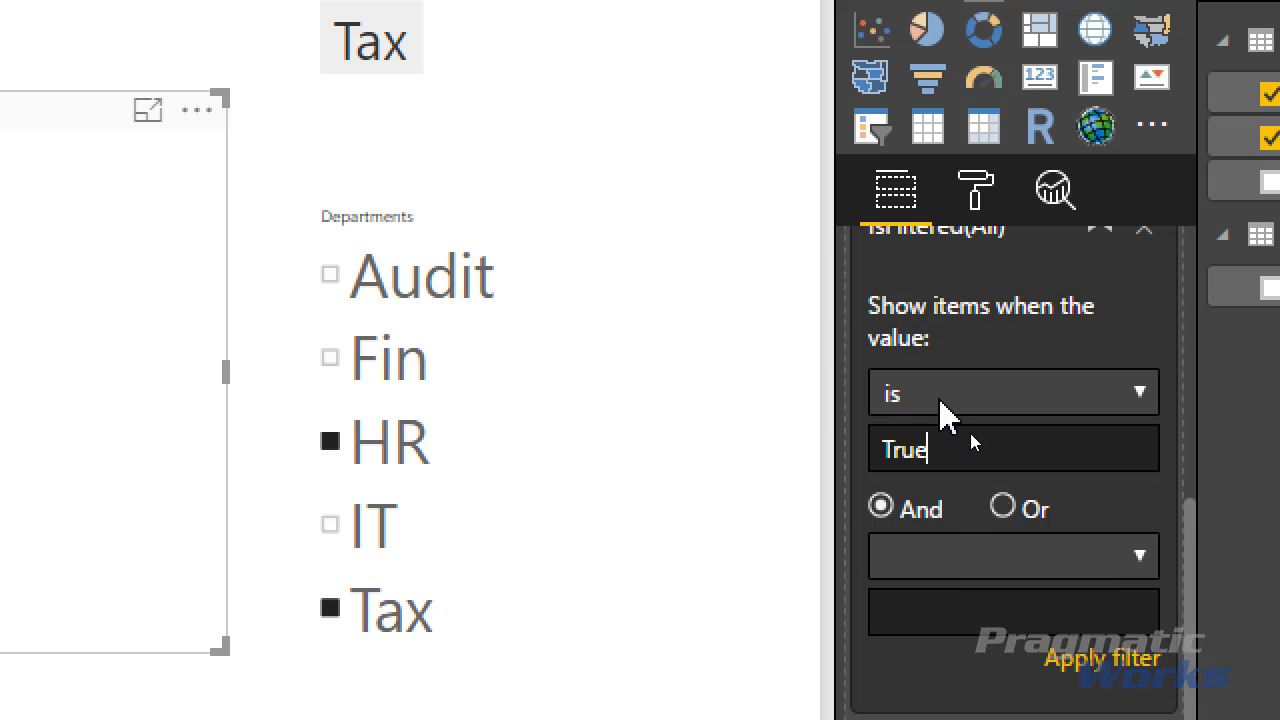
pyautogui.scroll(3, 970, 433)
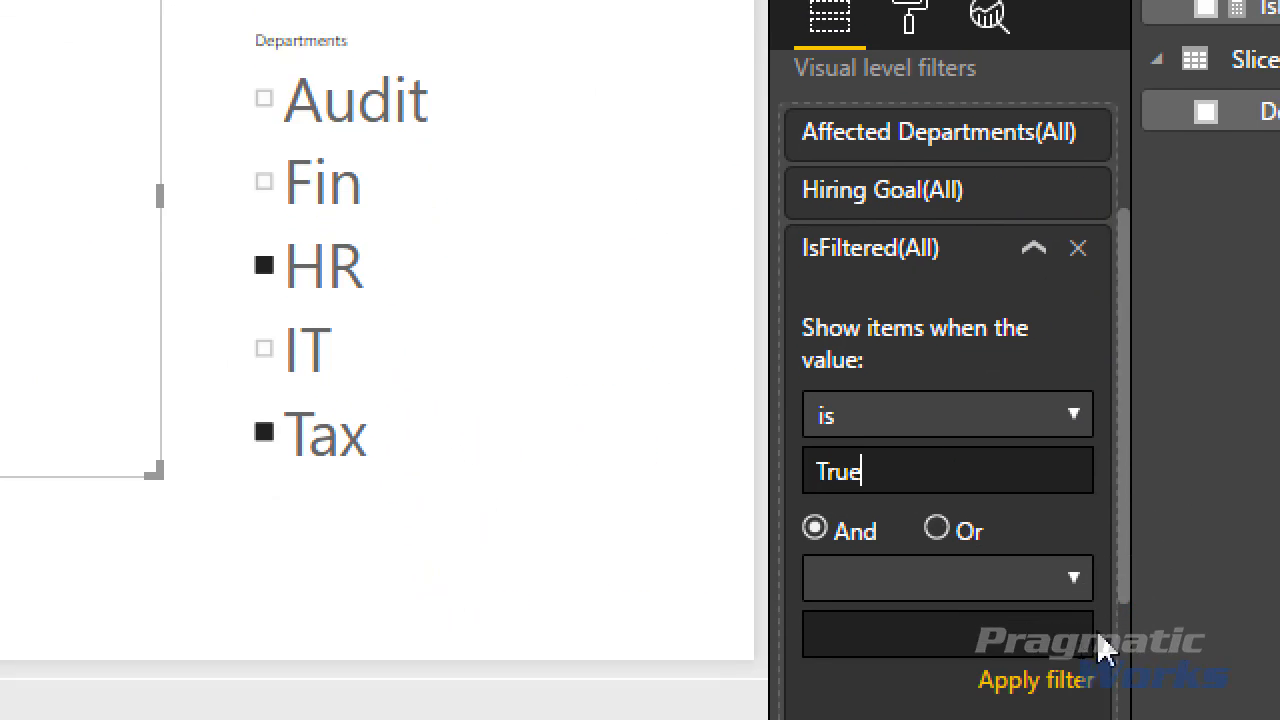
pyautogui.click(1050, 630)
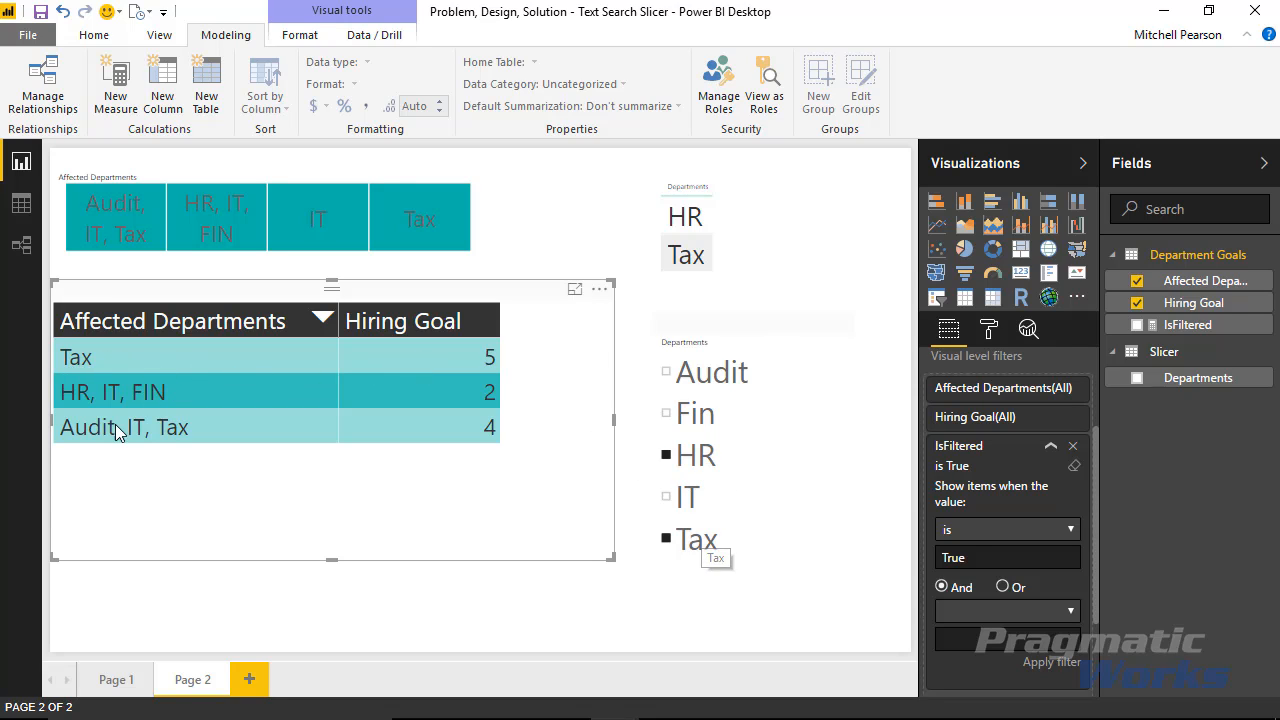
# Test the Departments slicer by filtering the hiring goals table to HR only and to IT only, clearing each selection
pyautogui.click(688, 455)
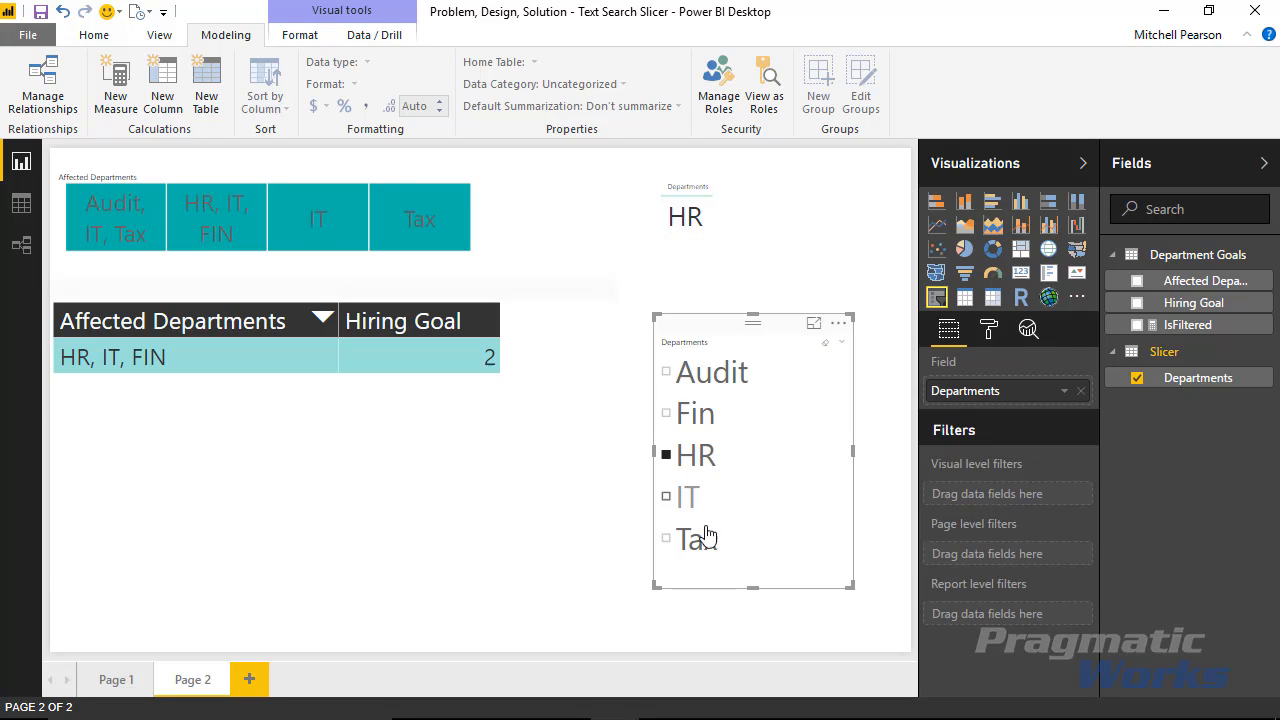
pyautogui.click(686, 458)
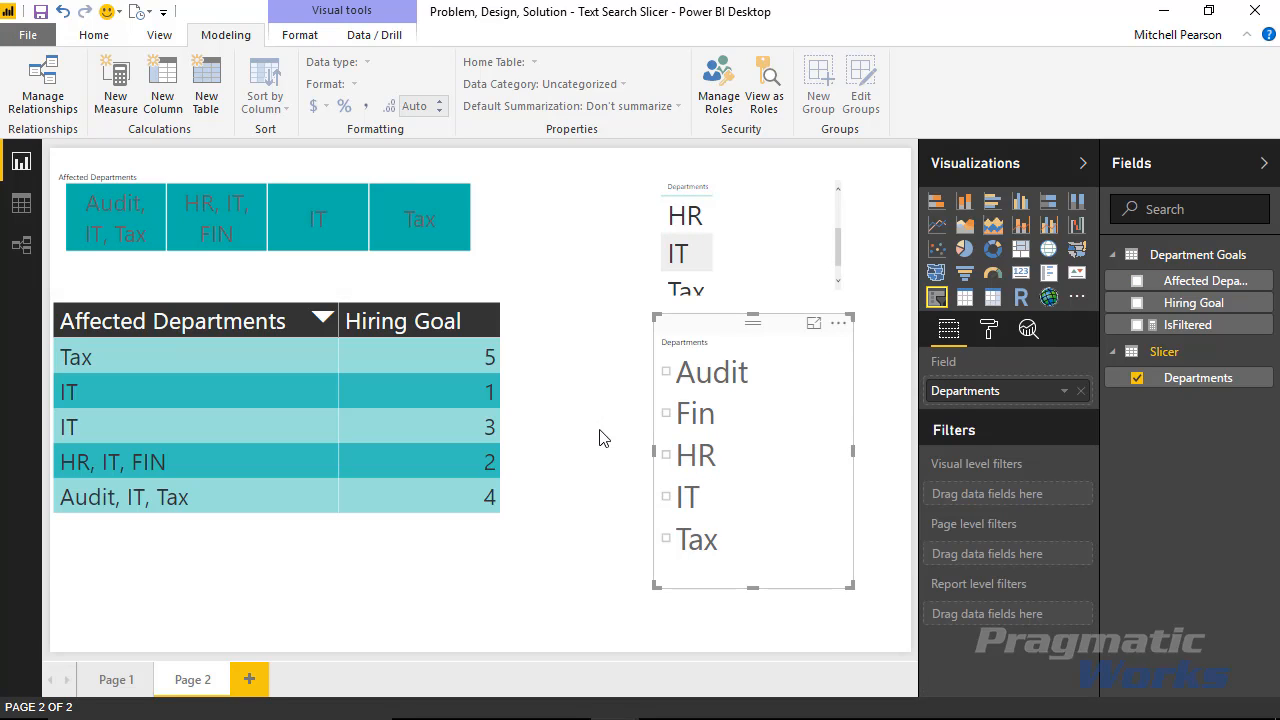
pyautogui.click(690, 500)
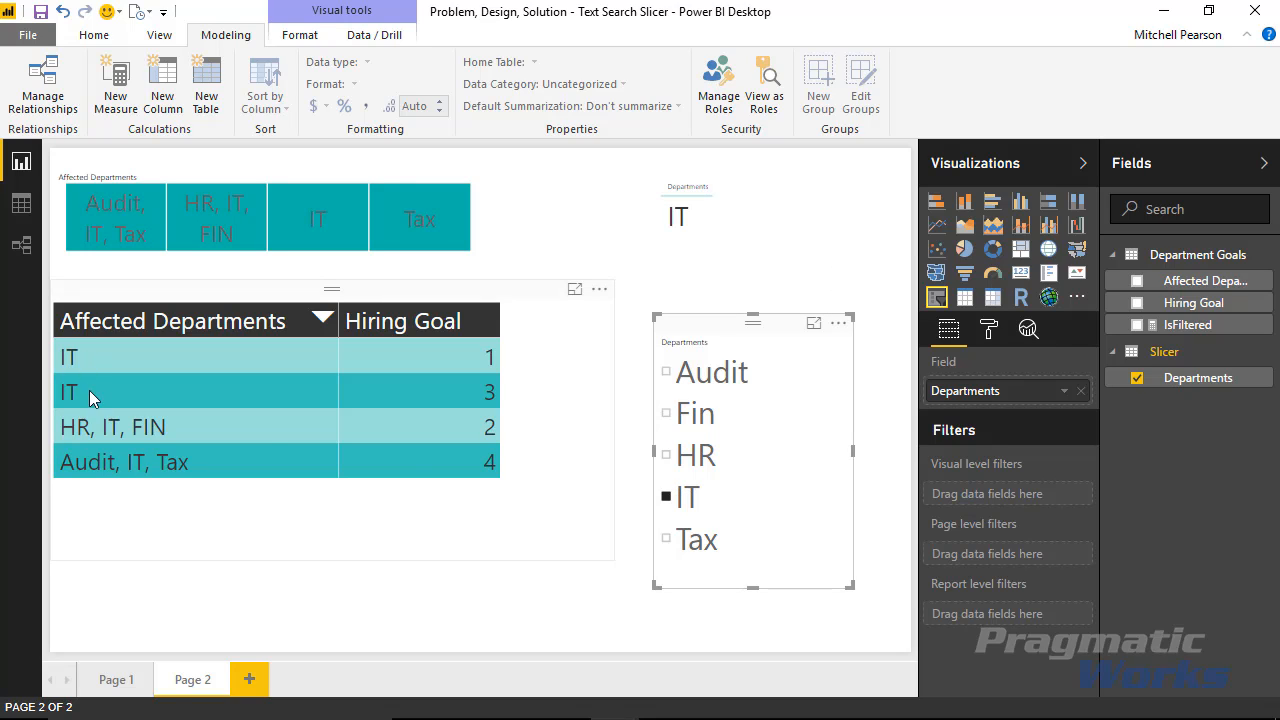
pyautogui.click(146, 329)
pyautogui.click(667, 496)
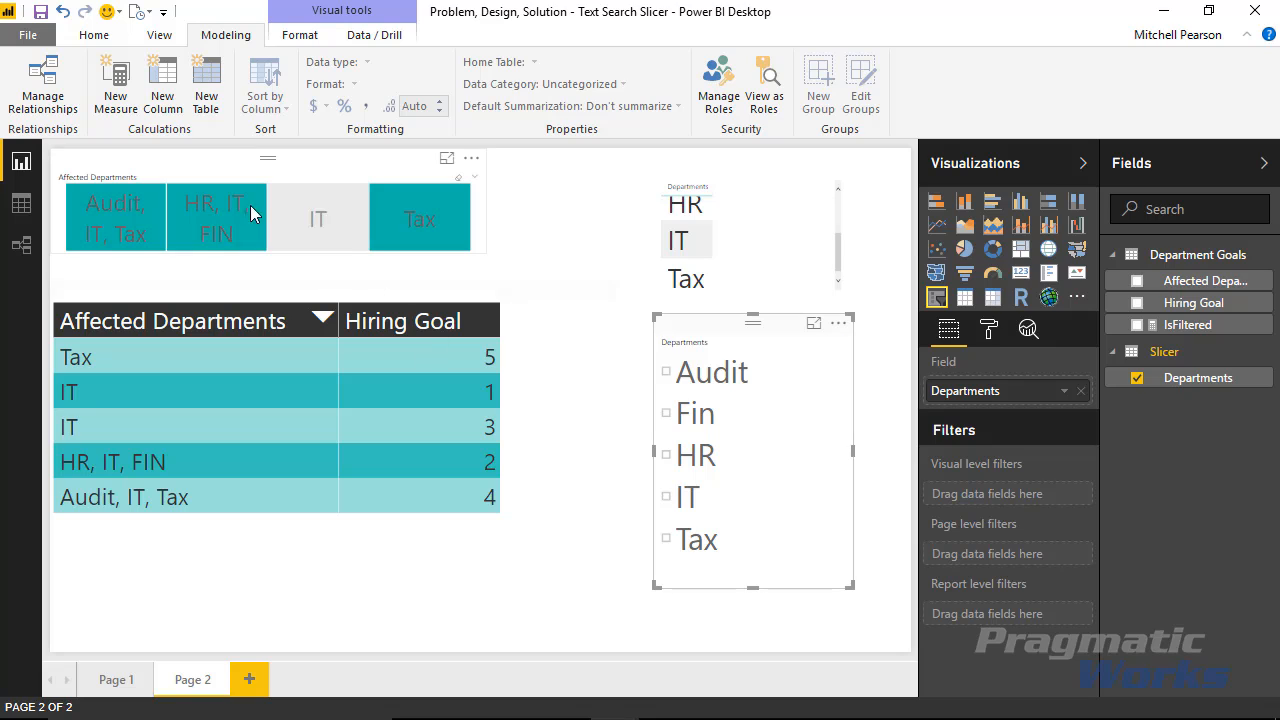
# Try "Audit, IT, Tax" and IT in the Affected Departments slicer, clear it, and select IT in the Departments slicer for comparison
pyautogui.click(118, 220)
pyautogui.click(118, 220)
pyautogui.click(323, 225)
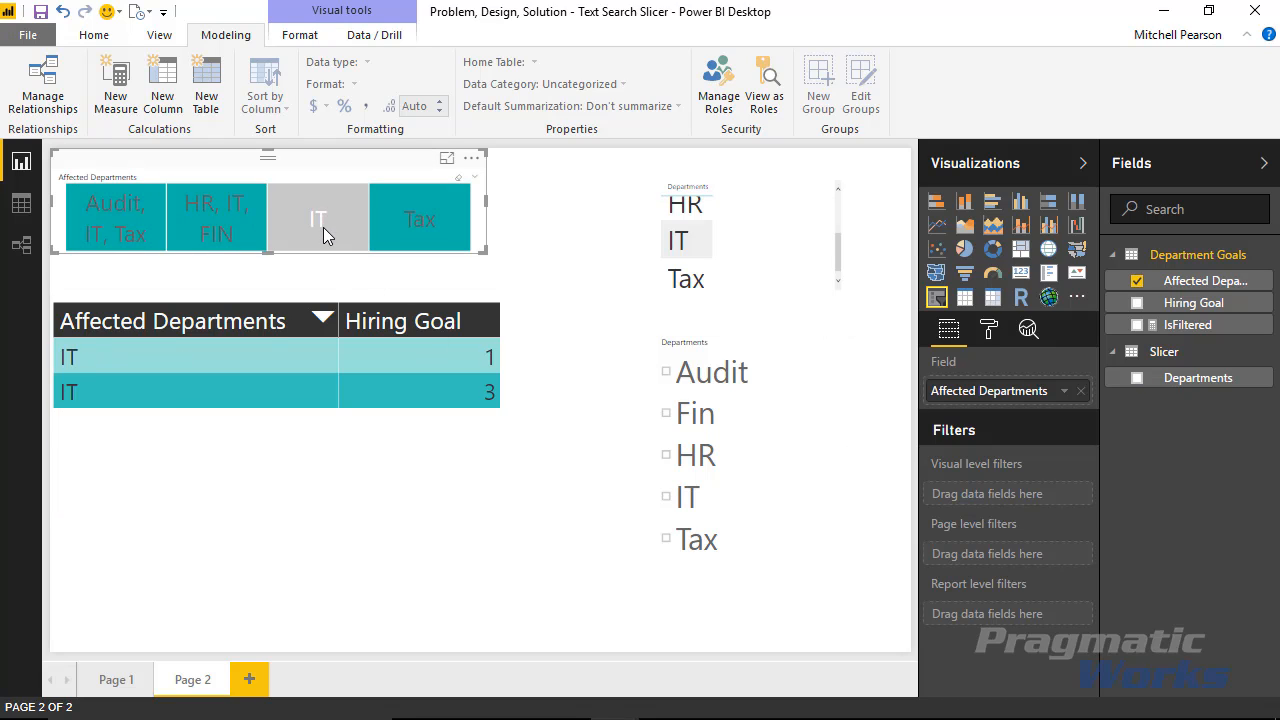
pyautogui.click(316, 216)
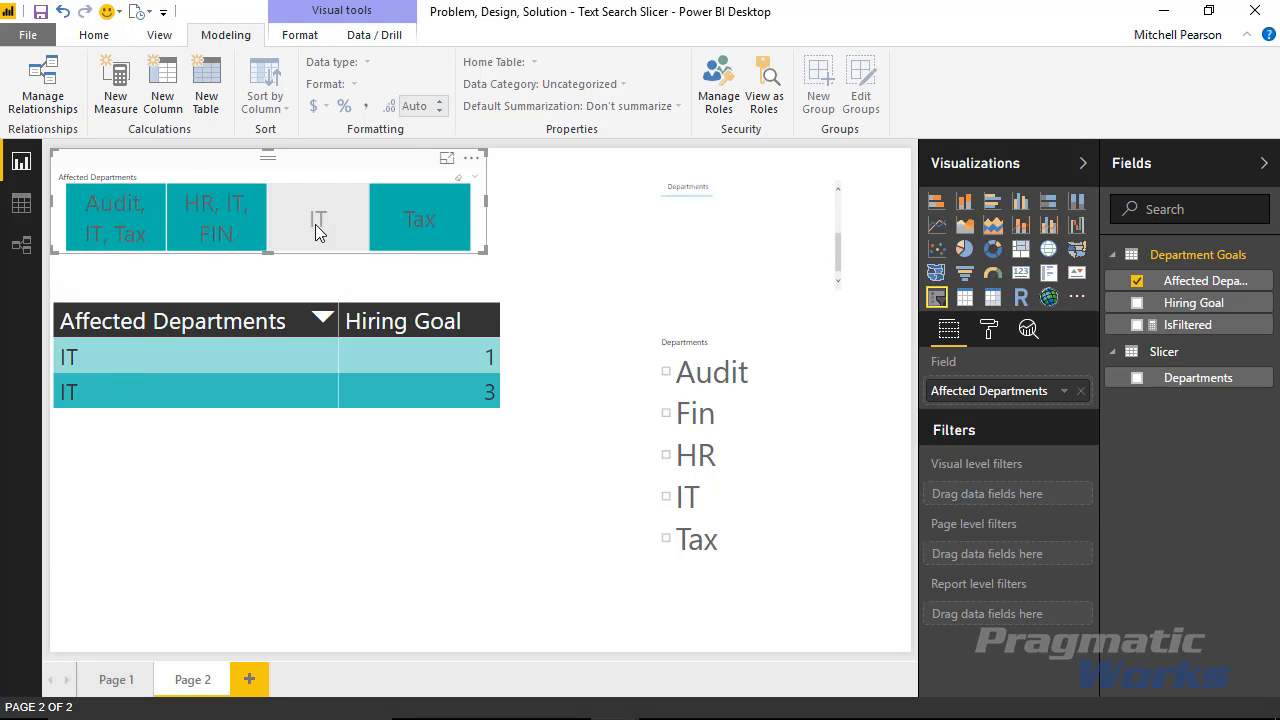
pyautogui.click(666, 497)
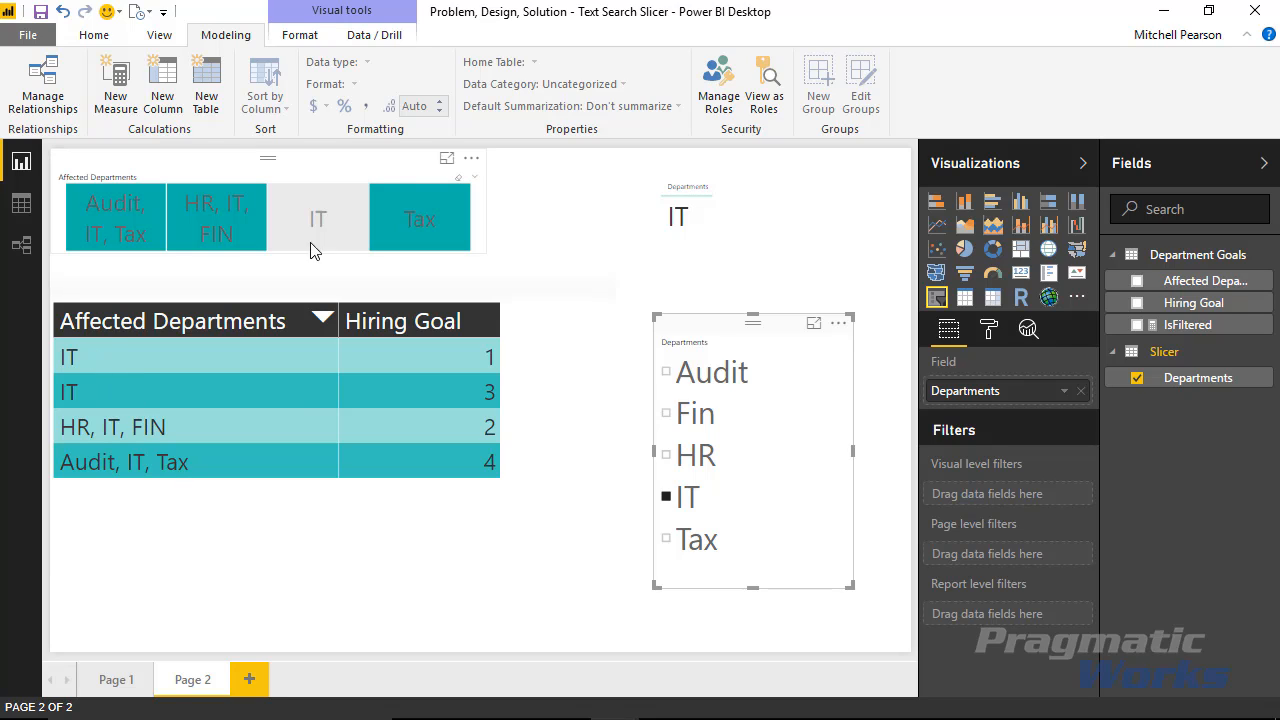
# Delete the Affected Departments slicer and move the Departments slicer up and slightly left
pyautogui.click(390, 170)
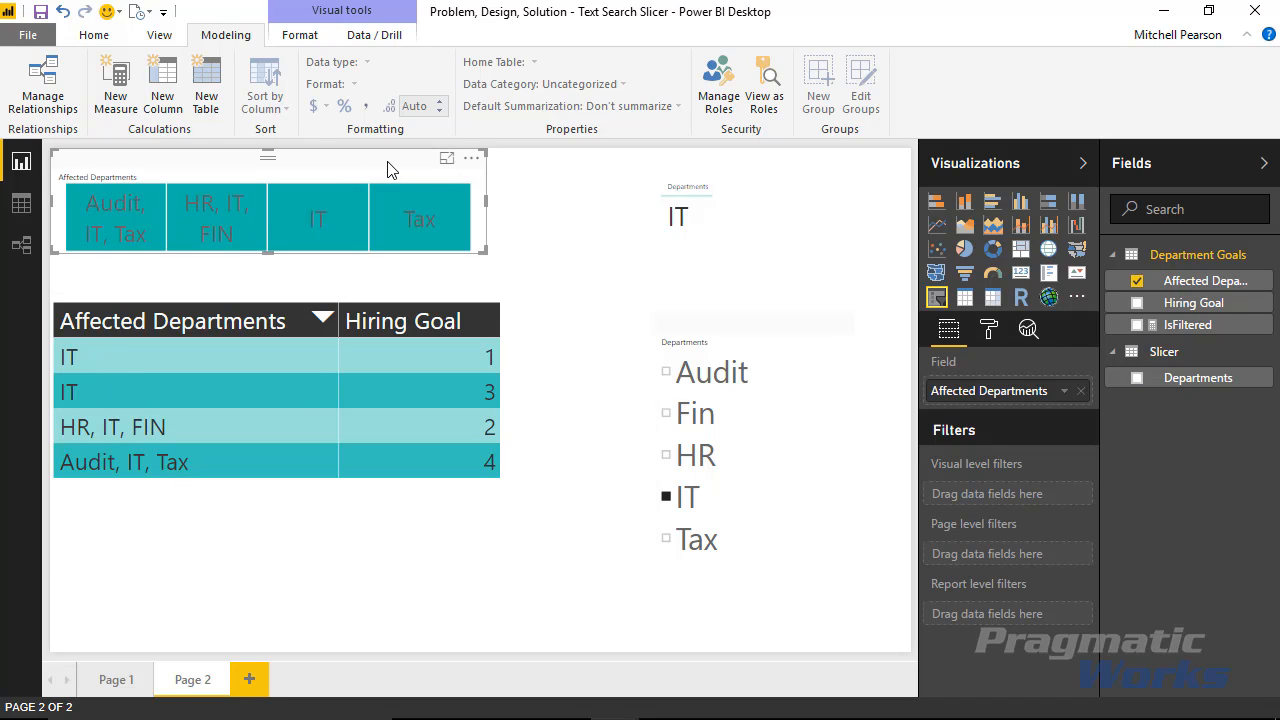
pyautogui.press('Delete')
pyautogui.click(672, 322)
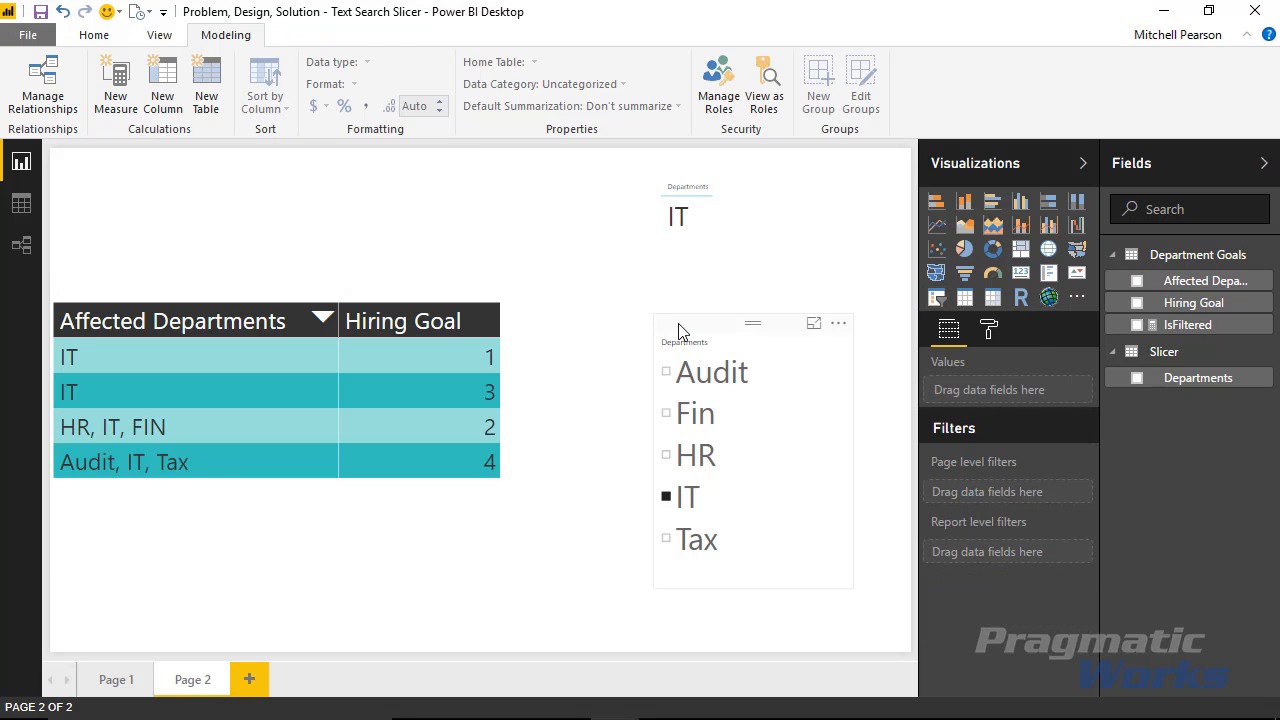
pyautogui.moveTo(672, 322); pyautogui.dragTo(644, 278)
# Delete the small Departments table, and shift the Departments slicer and hiring goals table further up the page
pyautogui.click(703, 188)
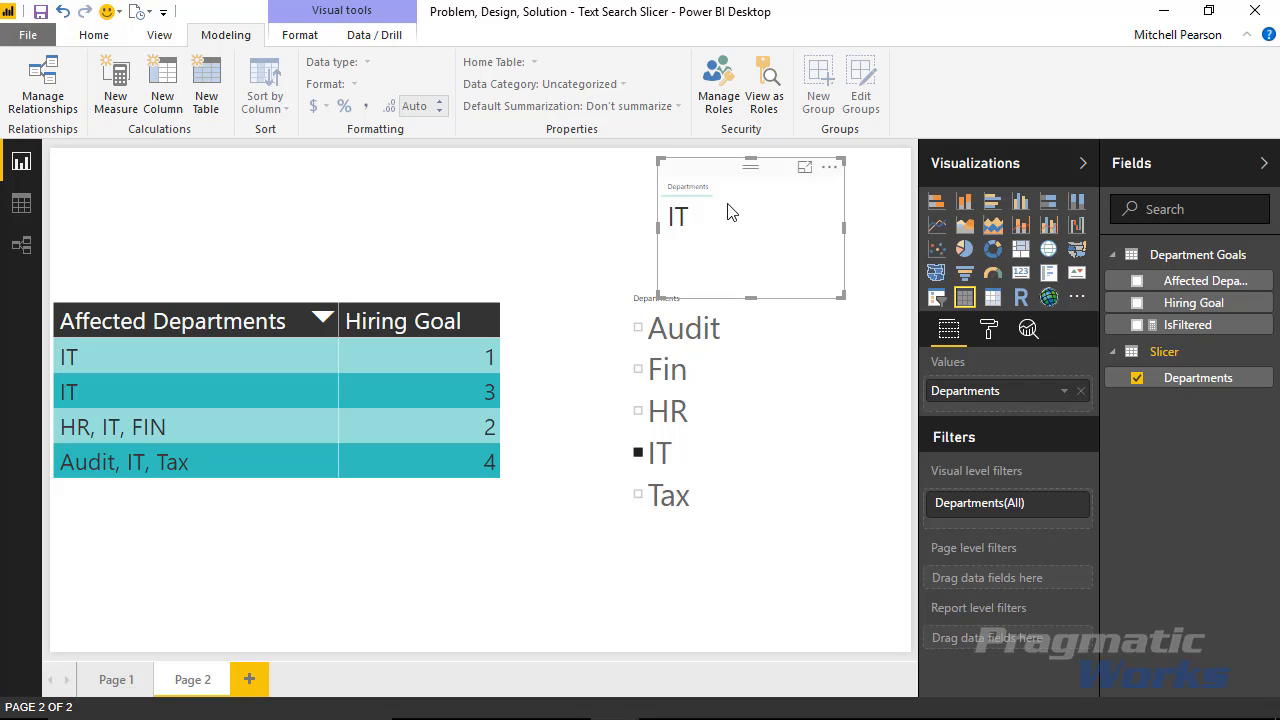
pyautogui.press('Delete')
pyautogui.moveTo(683, 285); pyautogui.dragTo(678, 260)
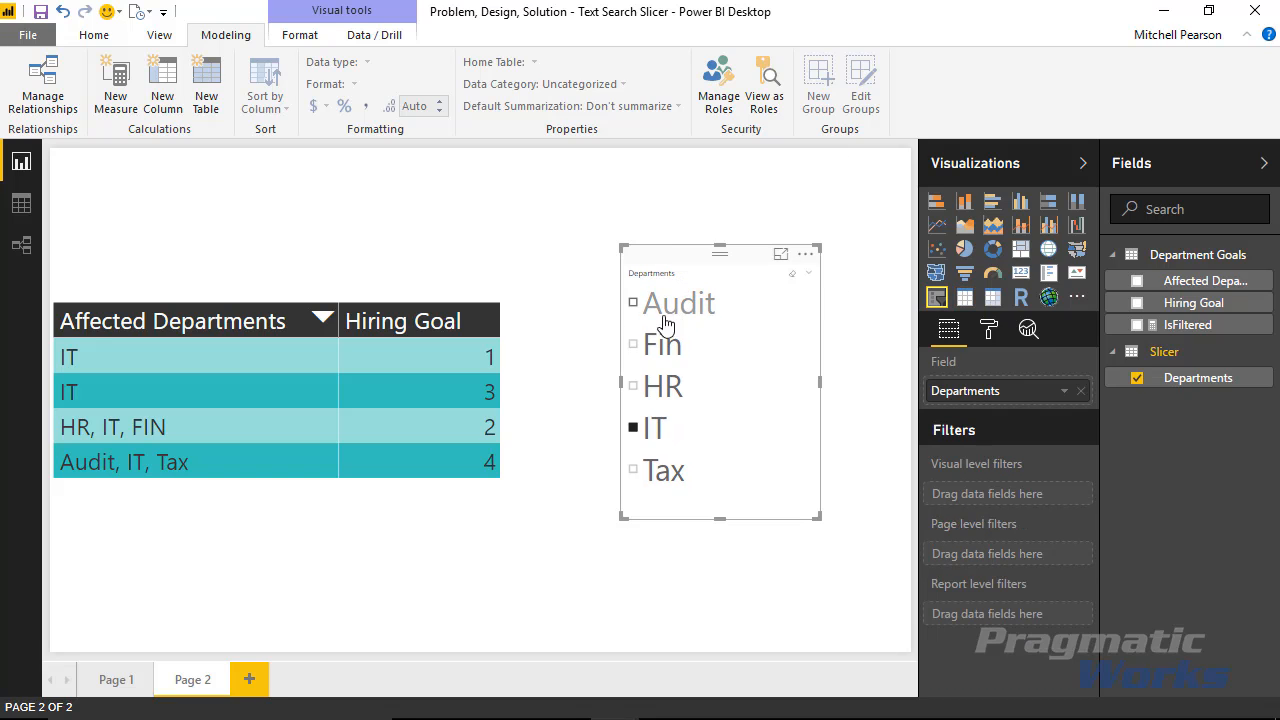
pyautogui.moveTo(427, 284); pyautogui.dragTo(435, 230)
# Clear IT in the Departments slicer and test multi-selection with Audit and Fin, toggling HR and Tax as well
pyautogui.click(657, 431)
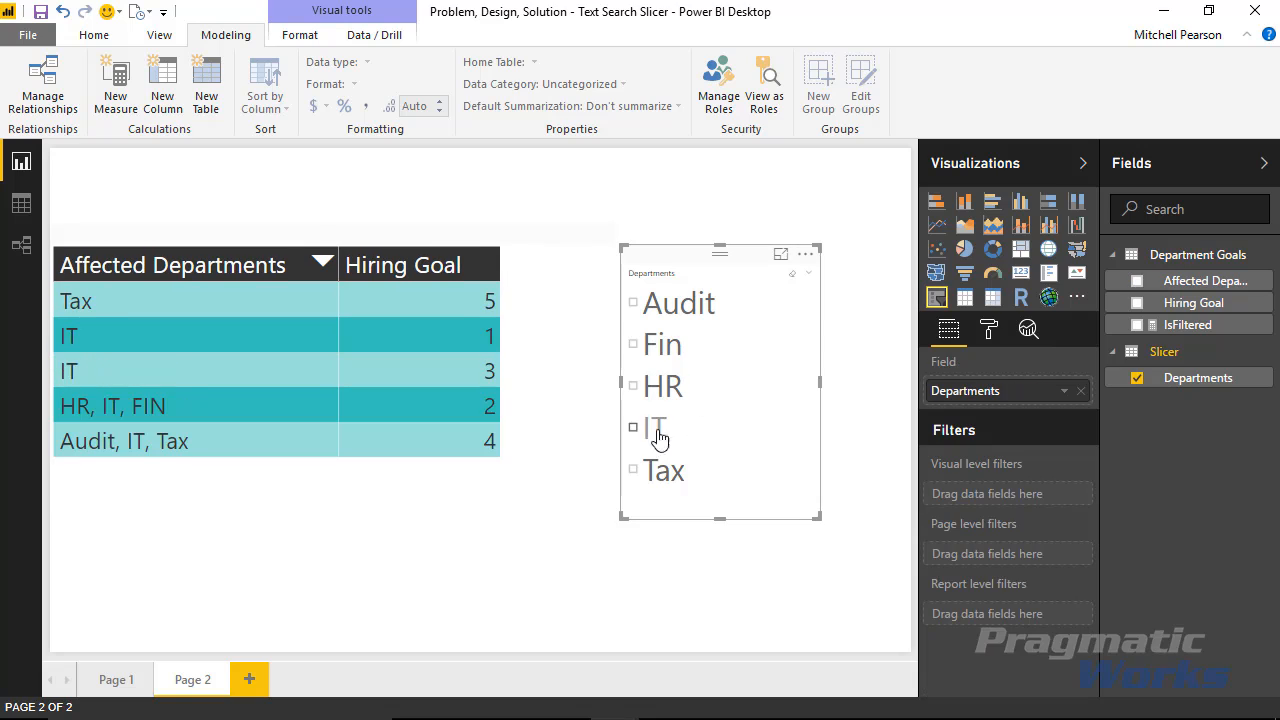
pyautogui.click(647, 309)
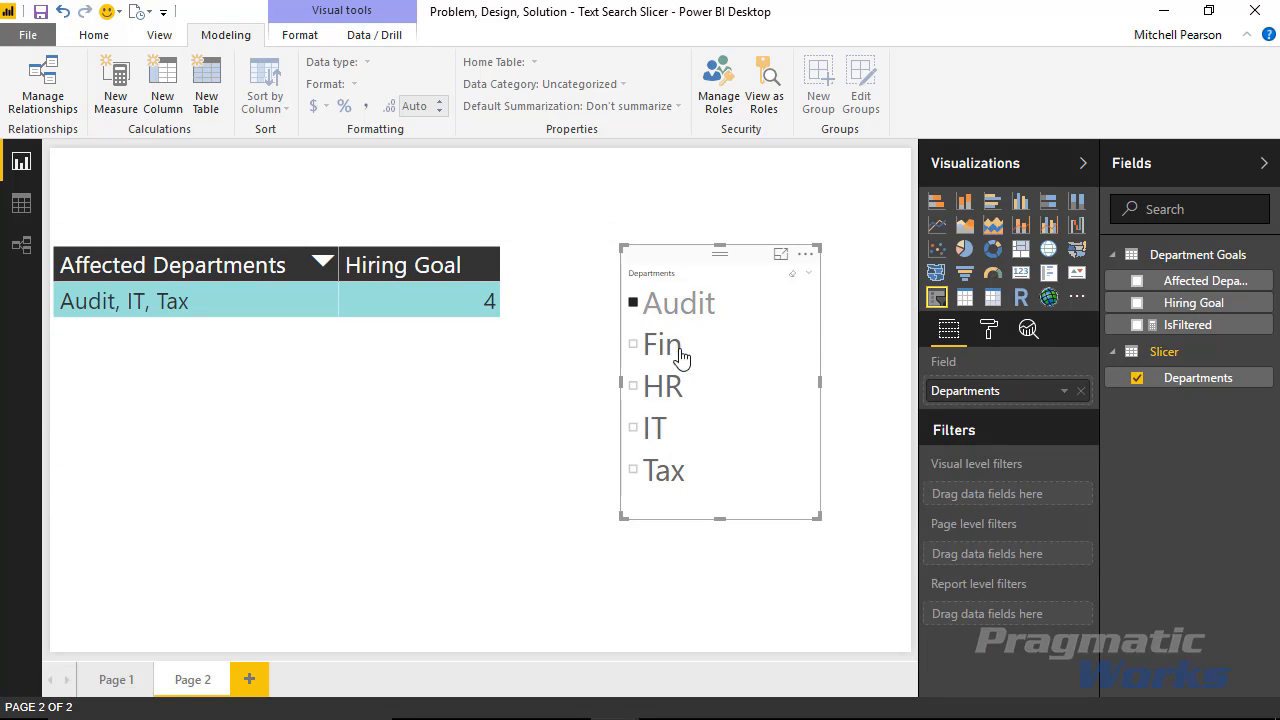
pyautogui.keyDown('ctrl'); pyautogui.click(650, 345); pyautogui.keyUp('ctrl')
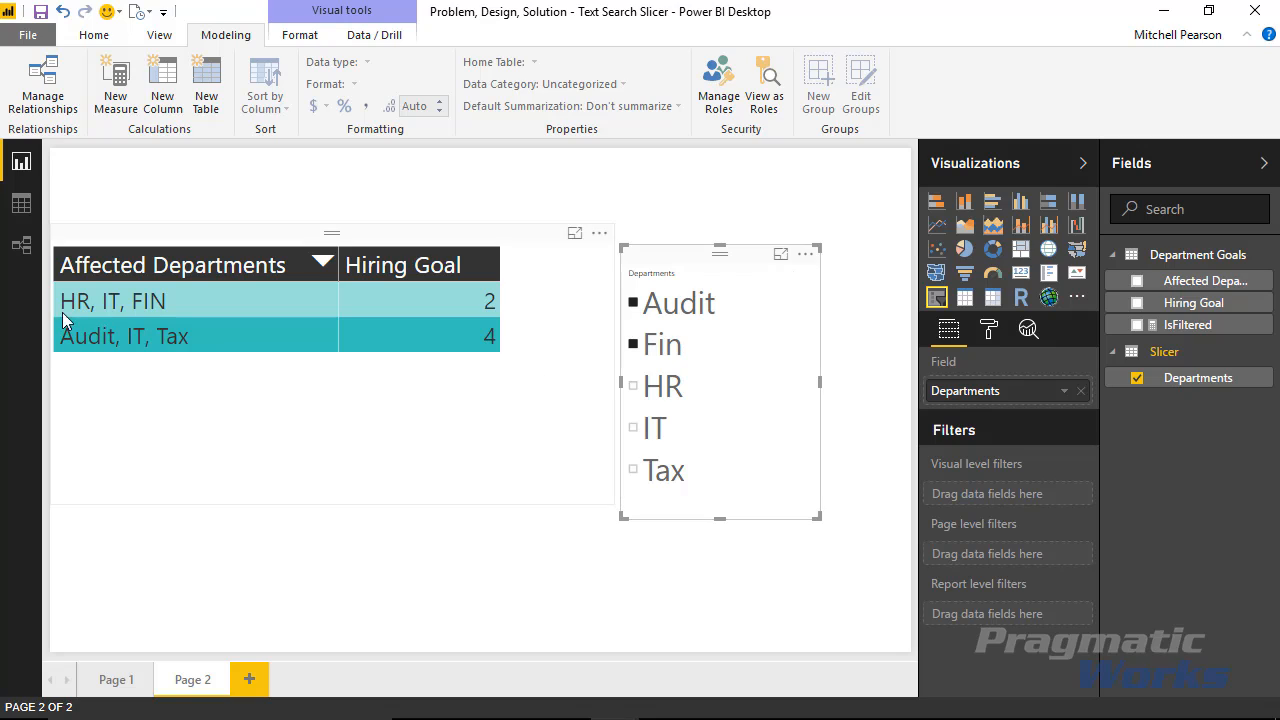
pyautogui.keyDown('ctrl'); pyautogui.click(641, 393); pyautogui.keyUp('ctrl')
pyautogui.keyDown('ctrl'); pyautogui.click(641, 393); pyautogui.keyUp('ctrl')
pyautogui.keyDown('ctrl'); pyautogui.click(655, 472); pyautogui.keyUp('ctrl')
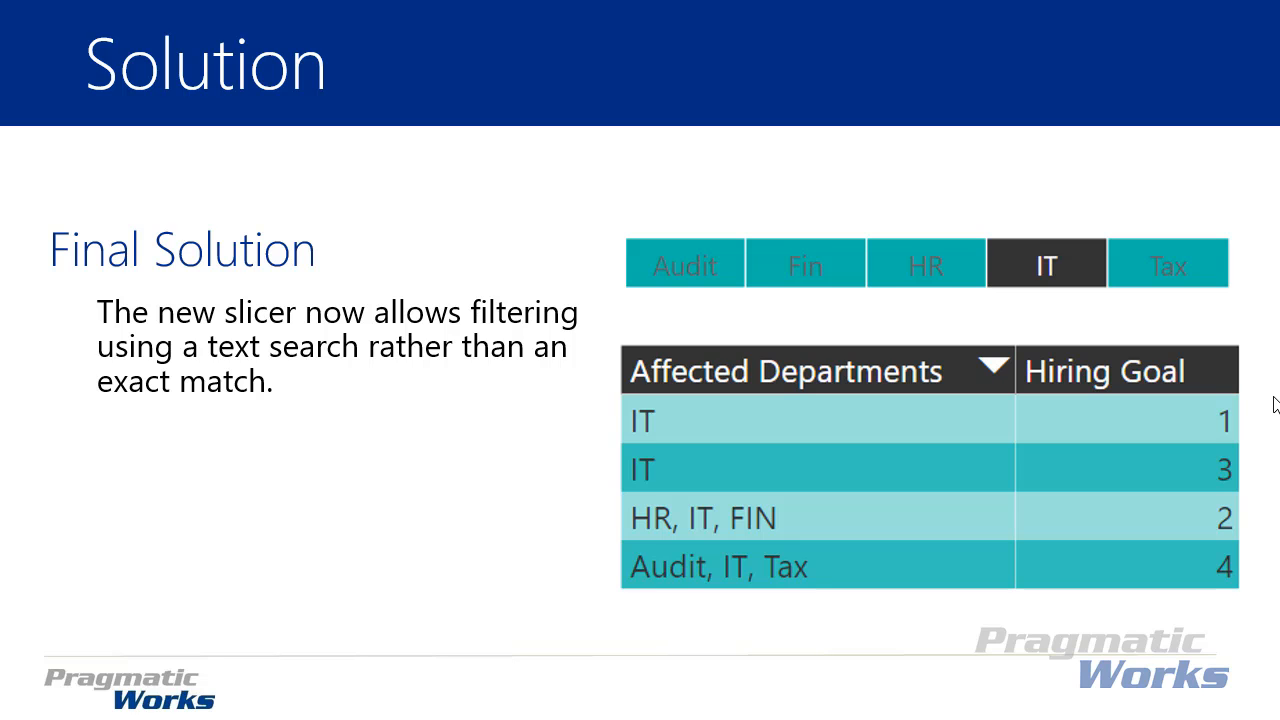
pyautogui.click(1092, 500)
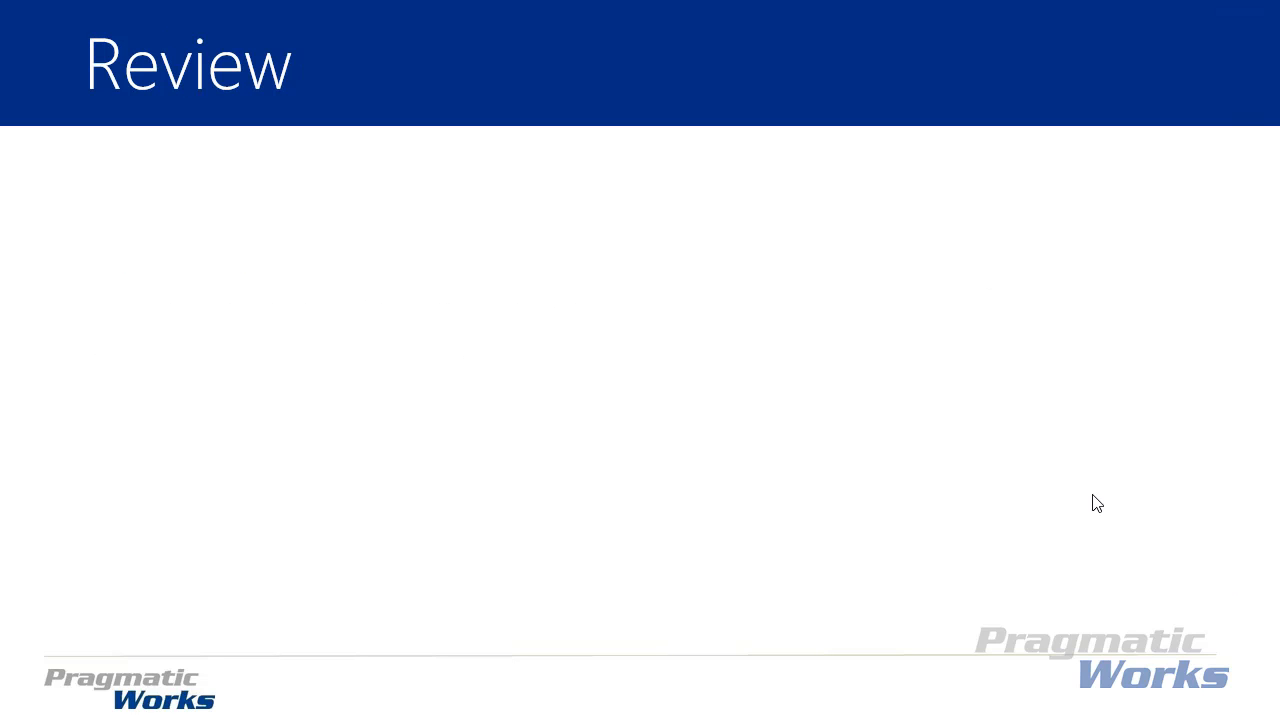
pyautogui.click(1094, 503)
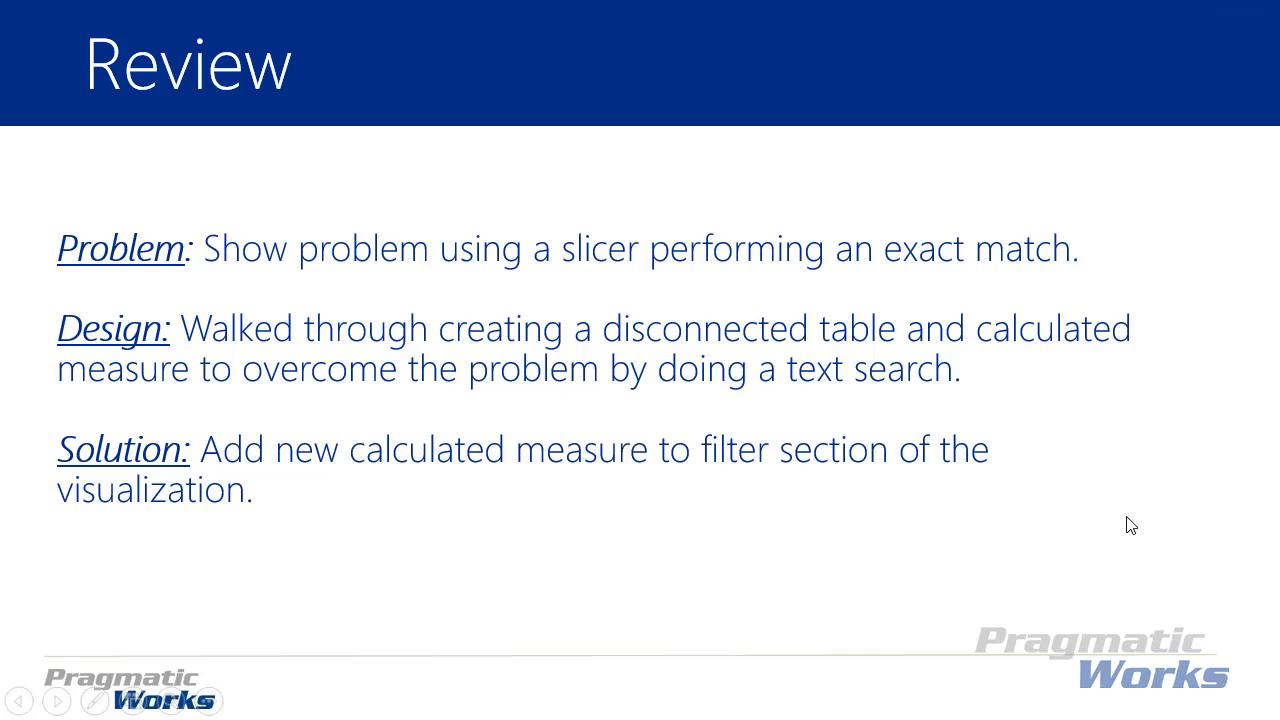